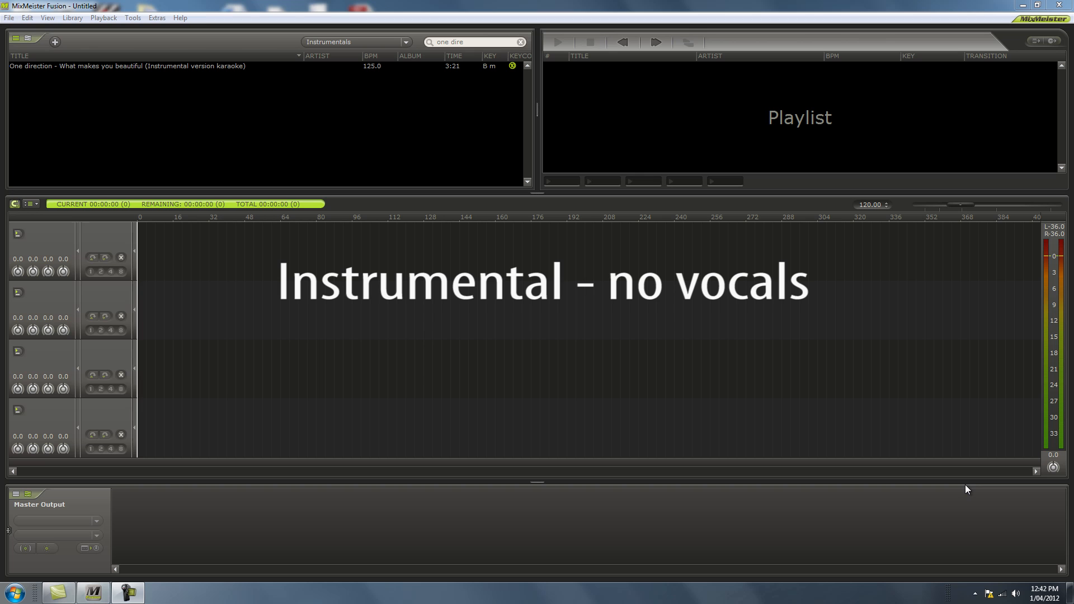
Preview the One Direction "What makes you beautiful" instrumental from the library, and stop playback
click(278, 66)
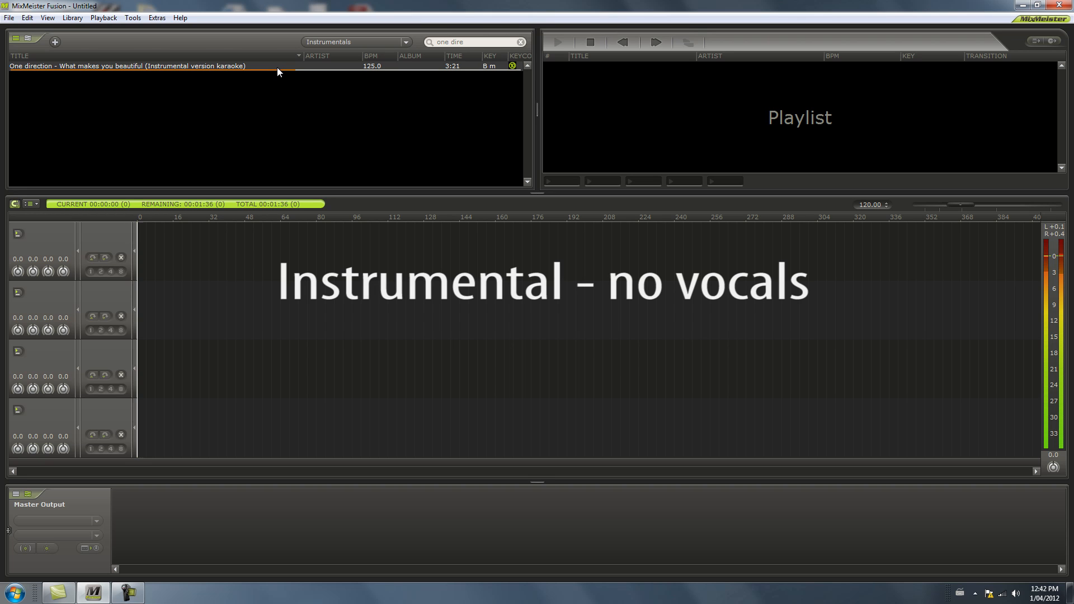
click(589, 40)
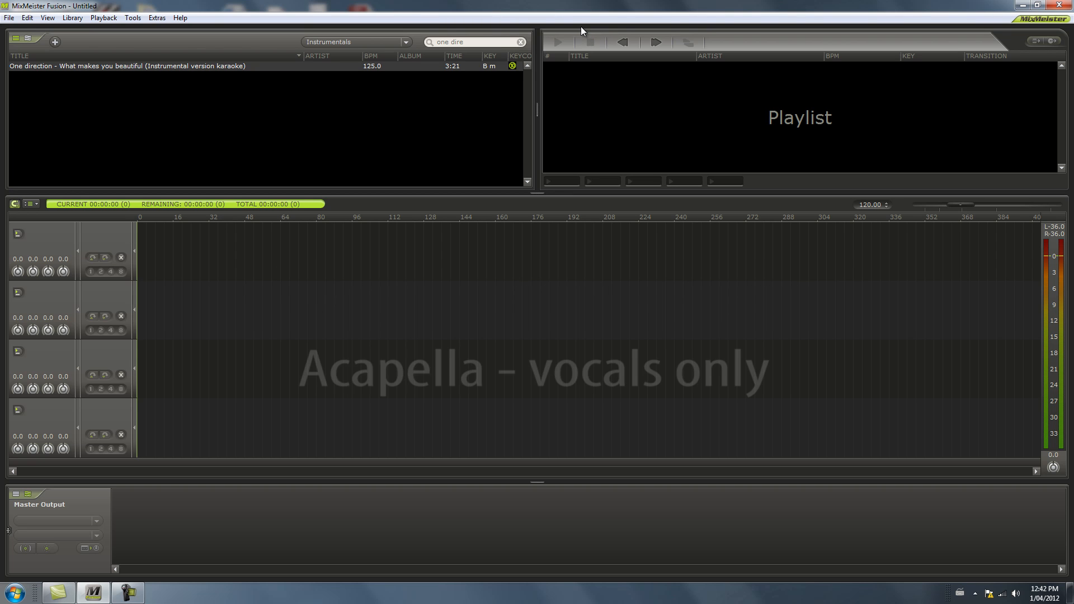
Filter the library to Acapellas, and preview the Yung Bruh "Gangsta" acapella before stopping playback
click(310, 42)
click(351, 62)
click(360, 94)
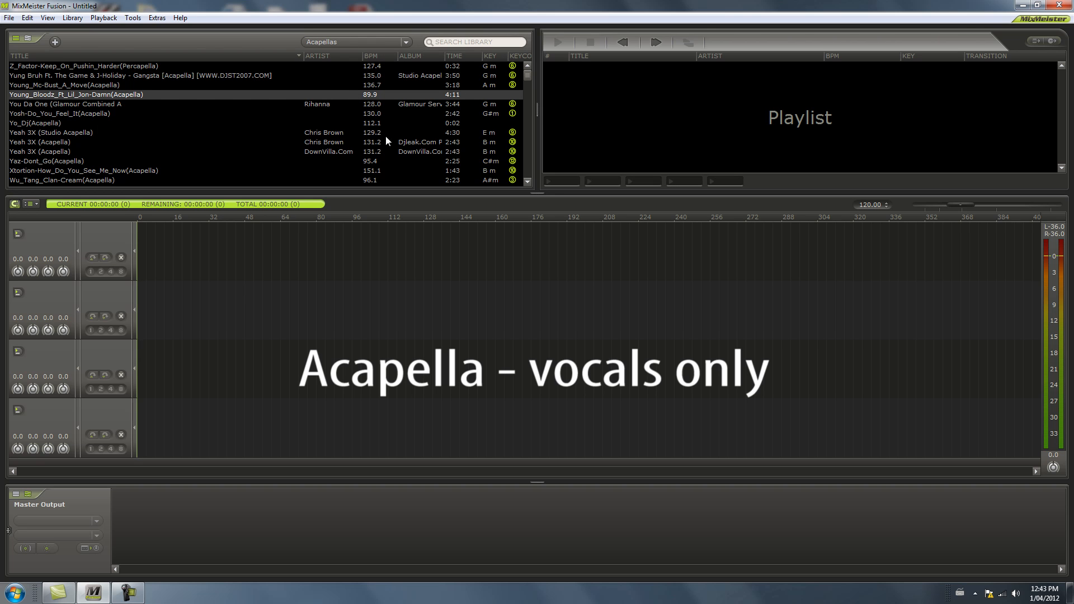
double_click(133, 73)
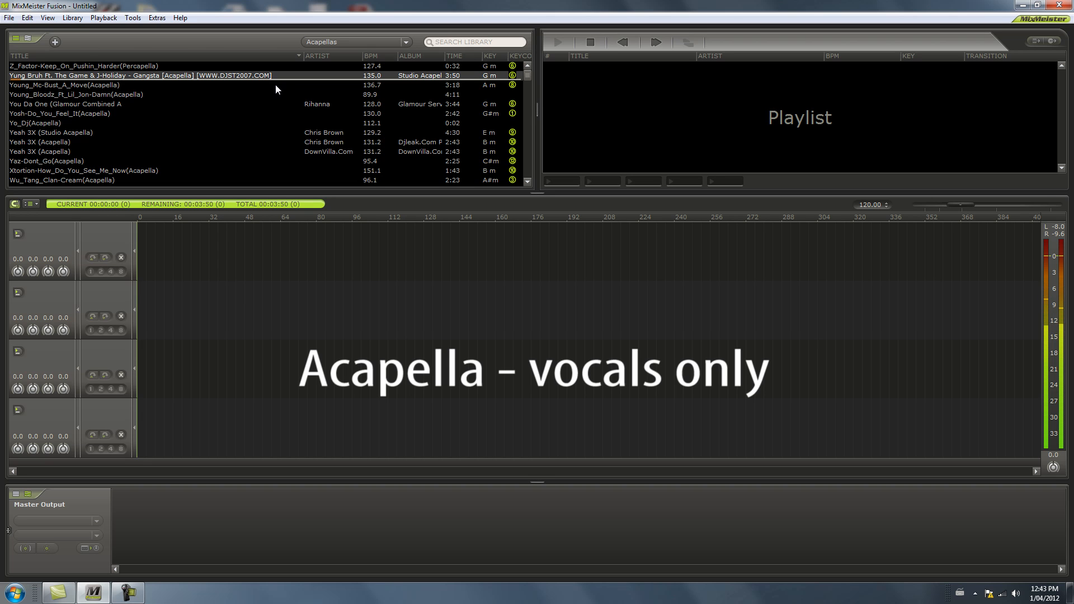
click(592, 42)
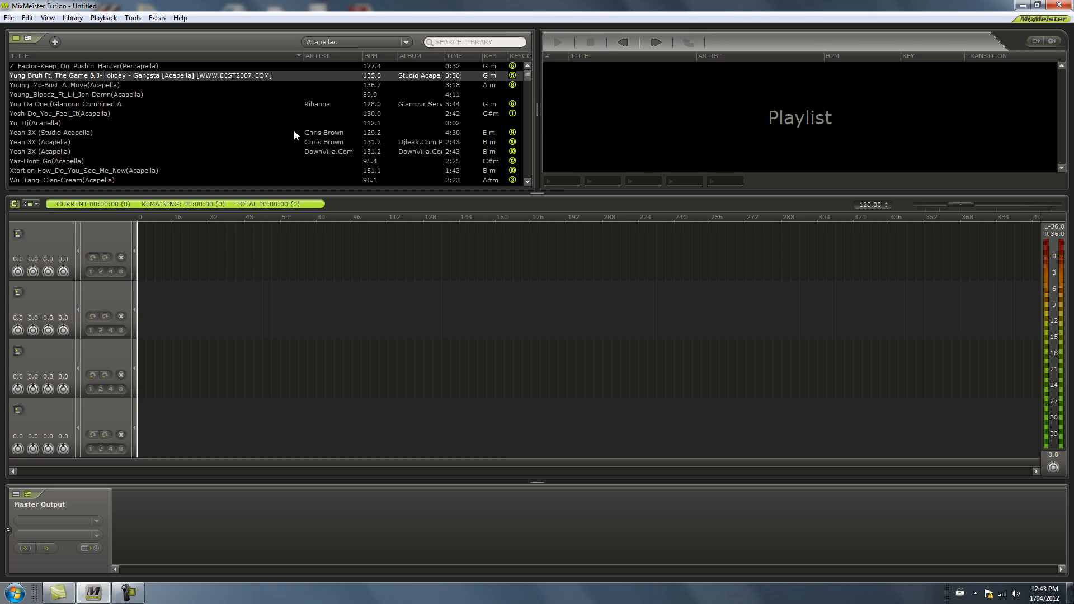
View the options for adding music files to the library, and close them without adding anything
click(199, 96)
mouse_move(526, 83)
mouse_down()
mouse_move(528, 120)
mouse_move(540, 97)
mouse_move(532, 71)
mouse_up()
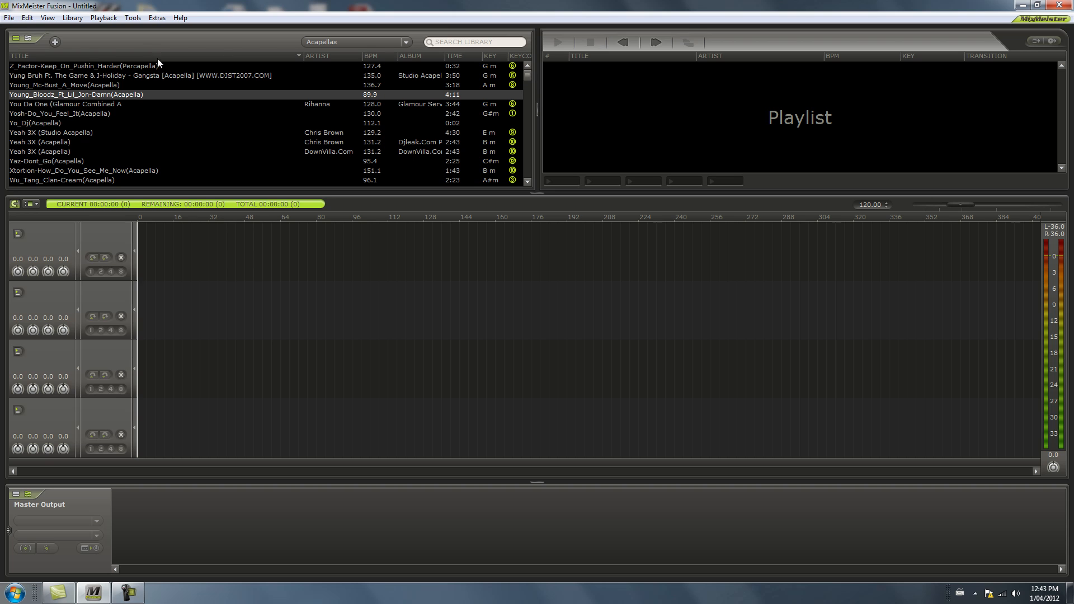
click(52, 42)
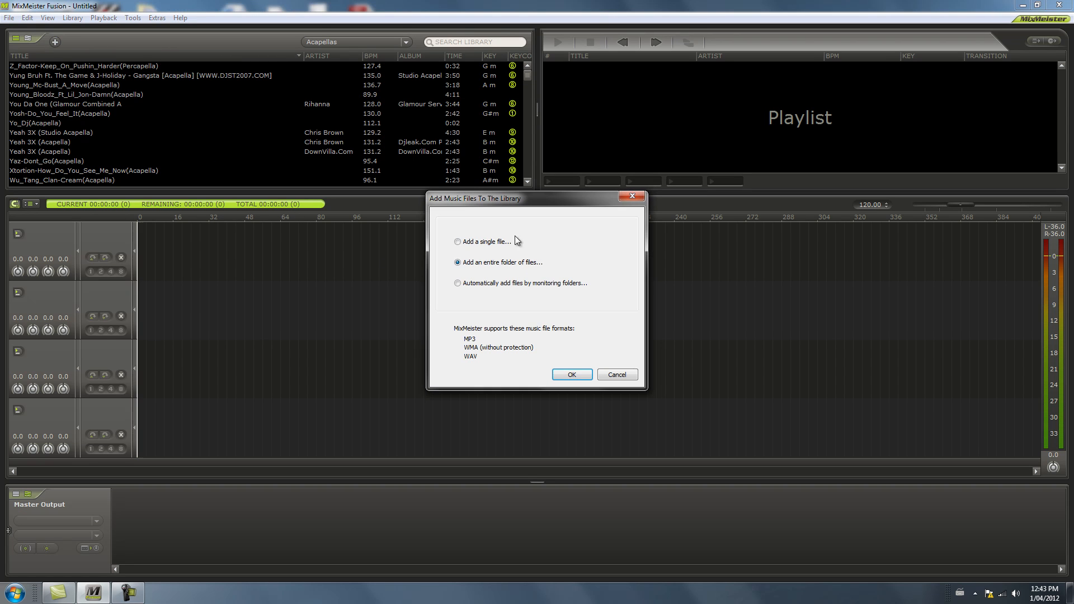
click(633, 197)
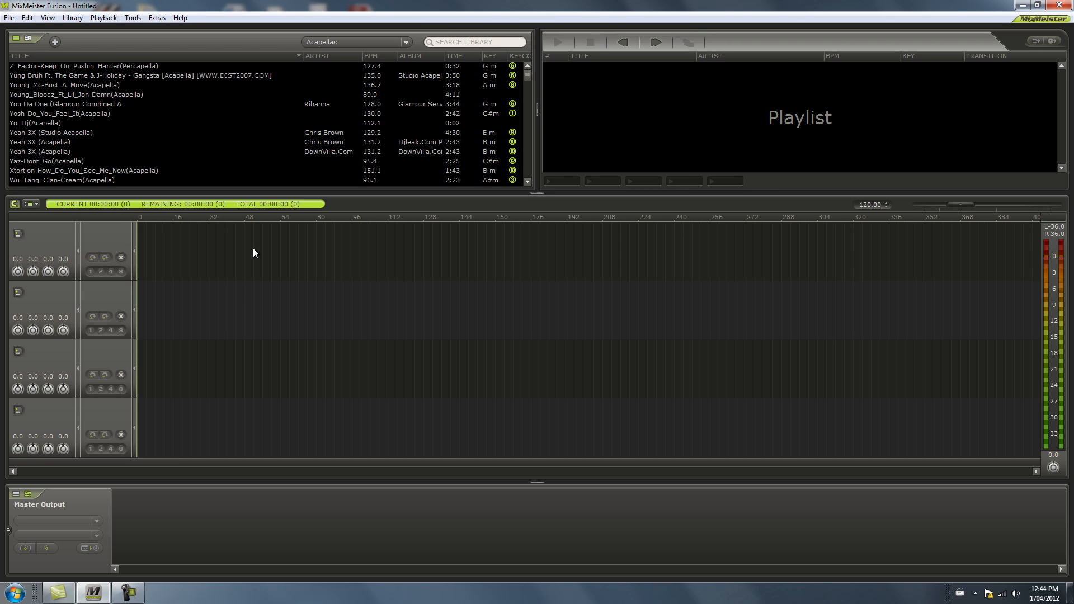
click(235, 254)
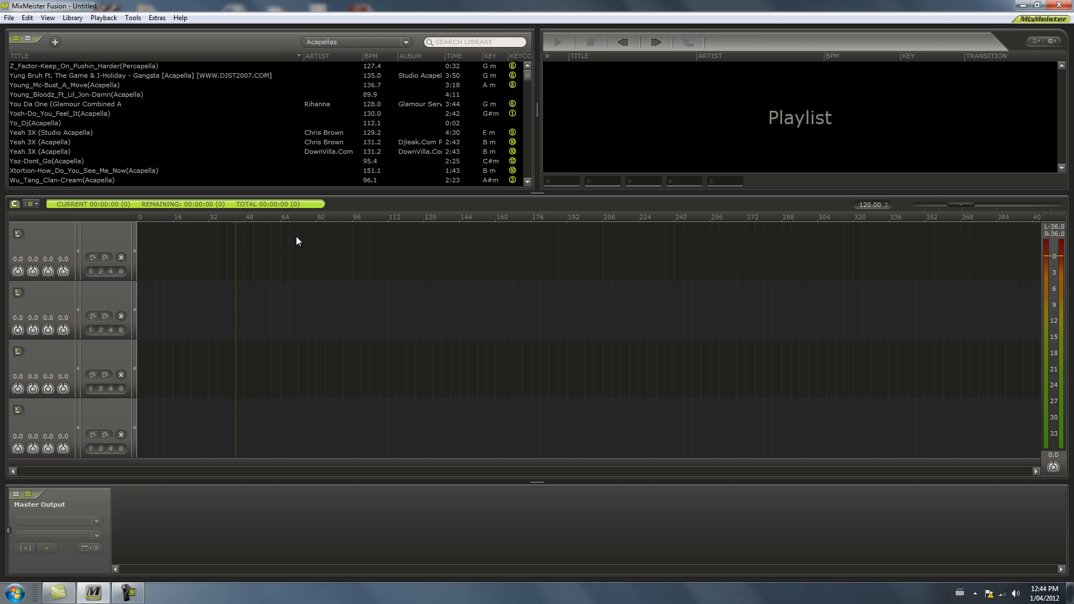
Search the Instrumentals collection for "one direc" and add the "What makes you beautiful" instrumental to the playlist
click(347, 41)
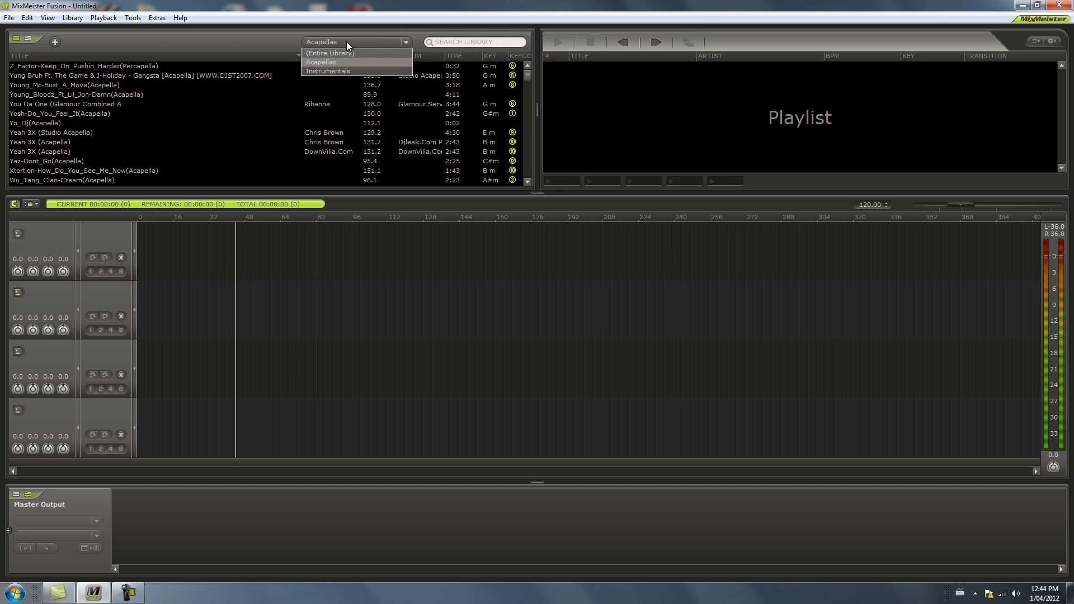
click(329, 68)
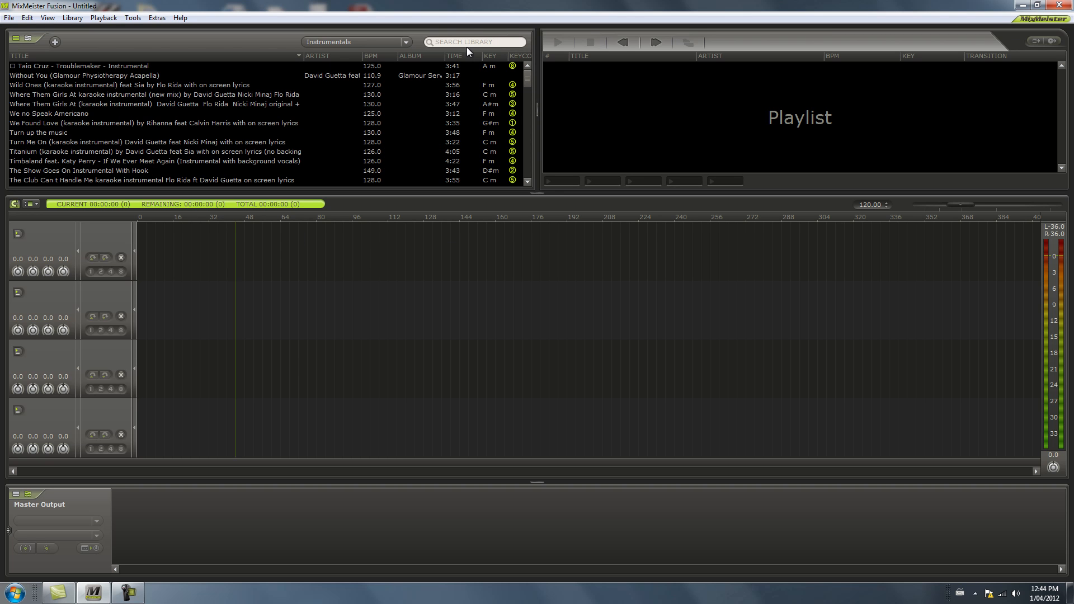
text(one direc)
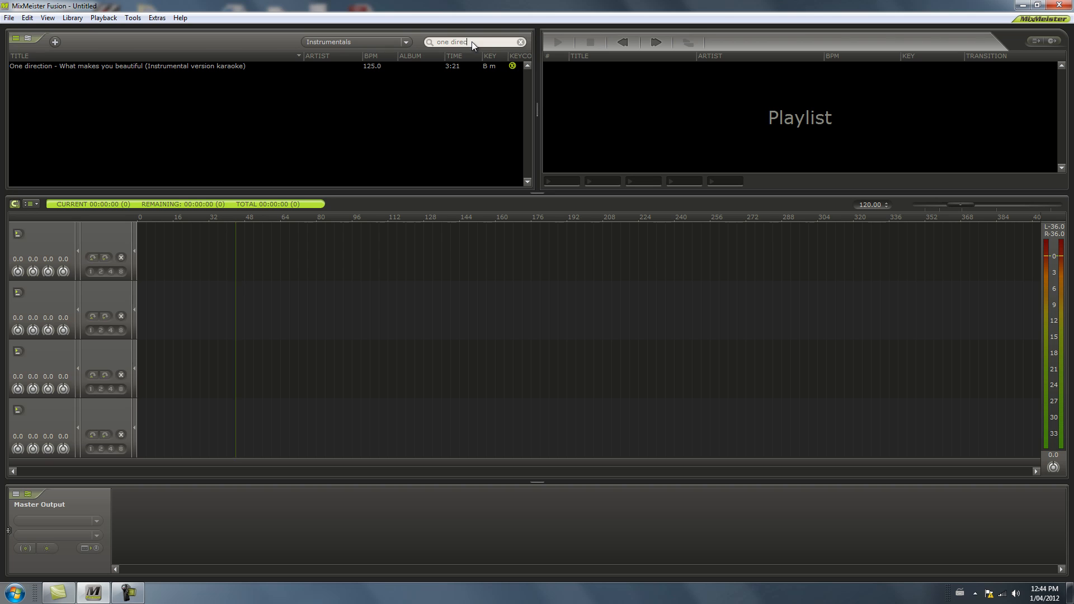
click(397, 66)
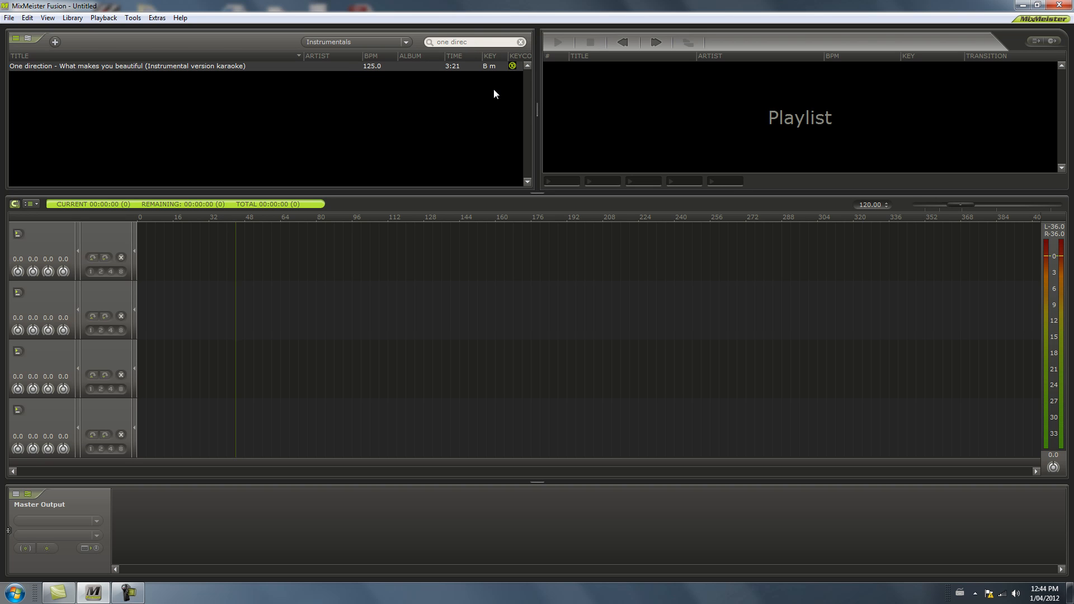
drag(277, 65, 575, 106)
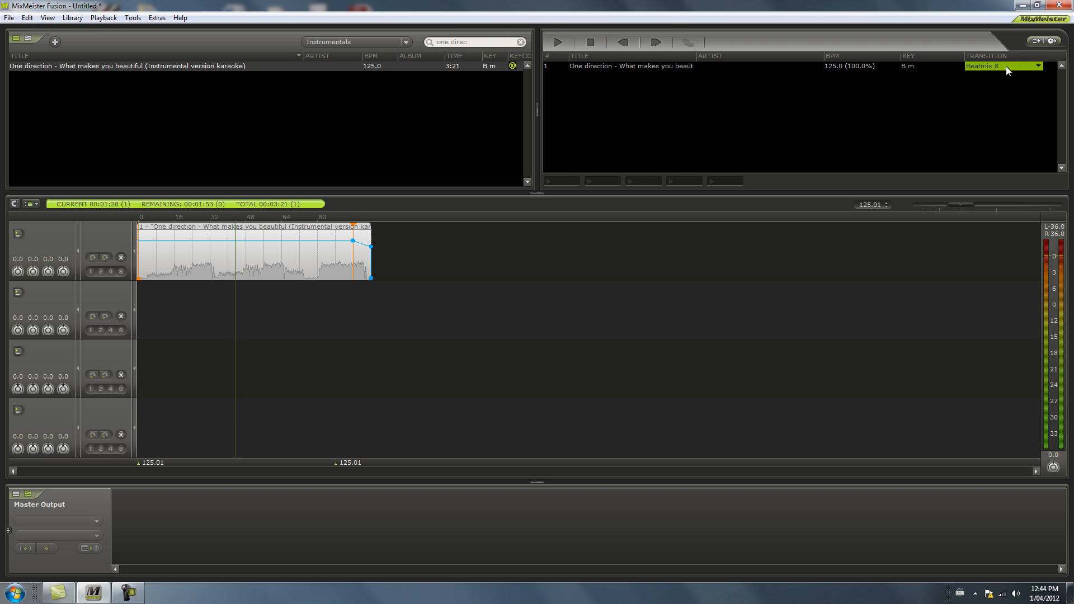
Set the One Direction track's transition to No Transition
click(990, 69)
click(995, 76)
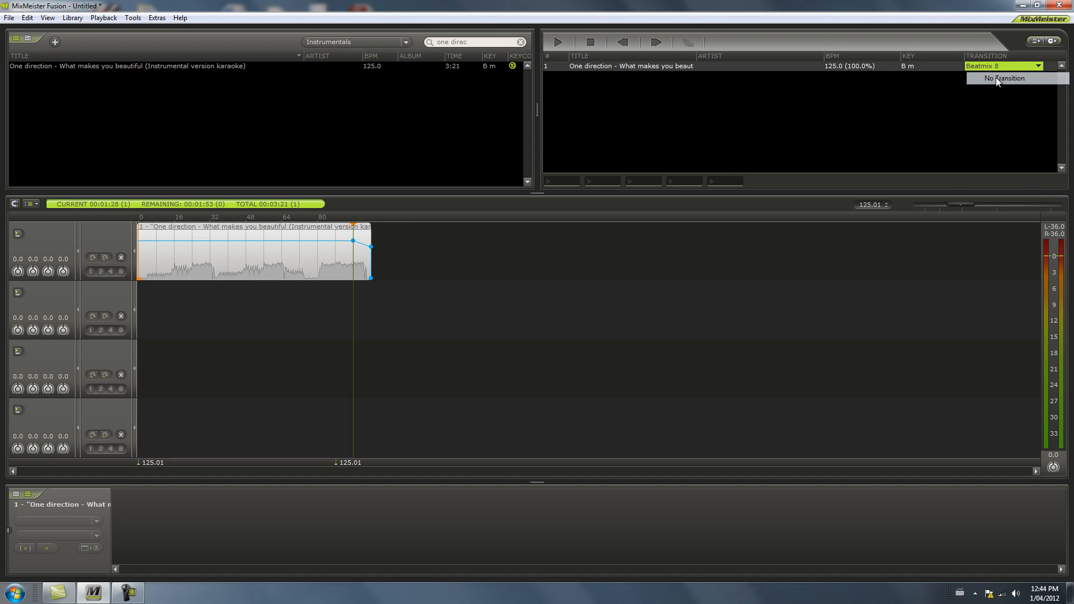
click(578, 310)
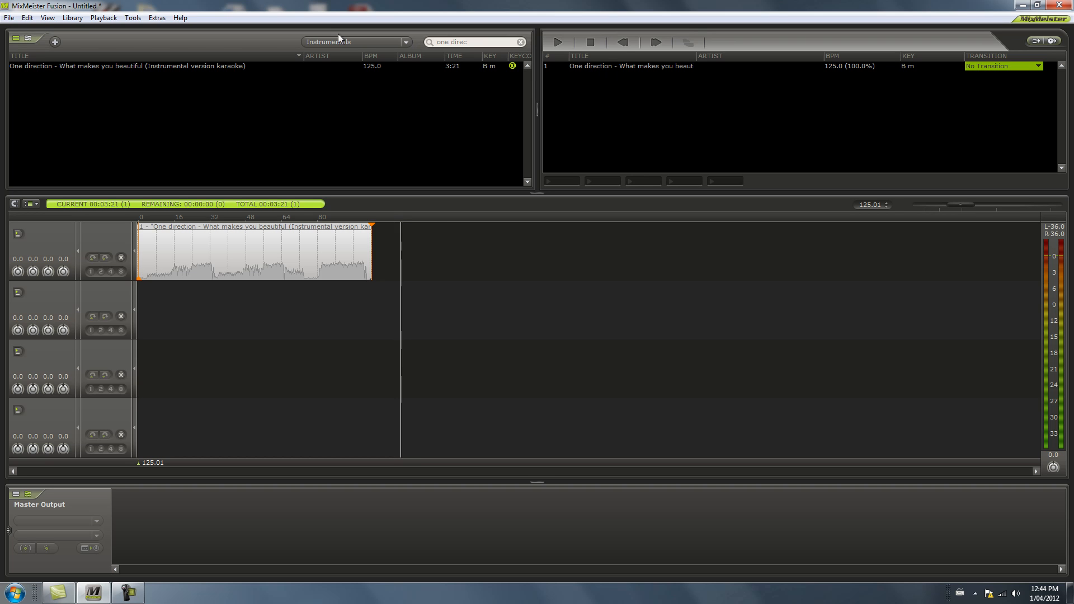
Play part of the instrumental in the timeline, and clear the library search once playback is stopped
double_click(204, 267)
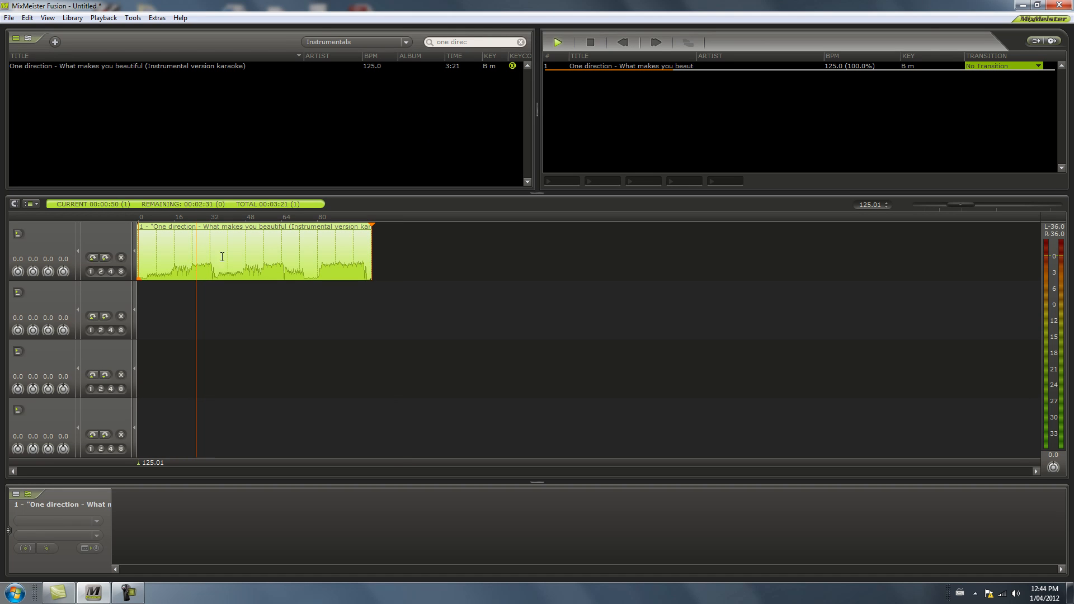
click(589, 42)
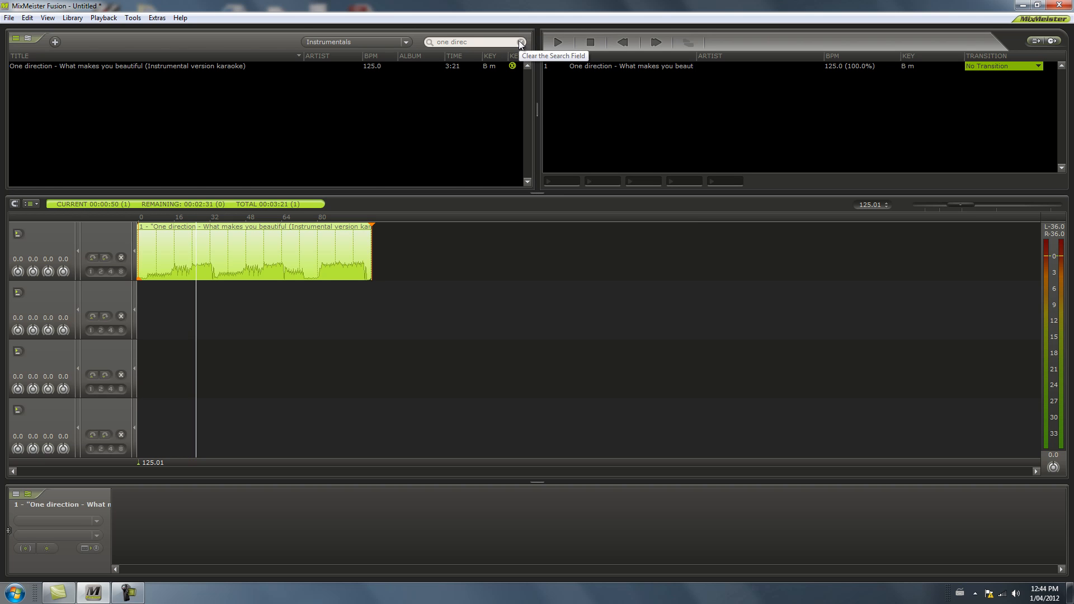
click(520, 42)
click(455, 43)
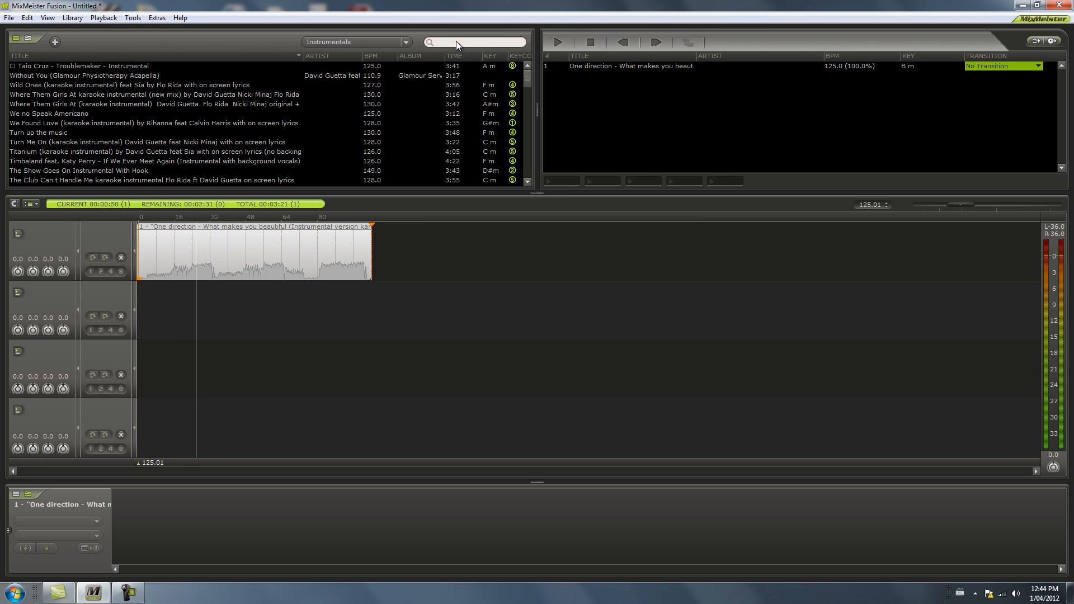
text(bounc)
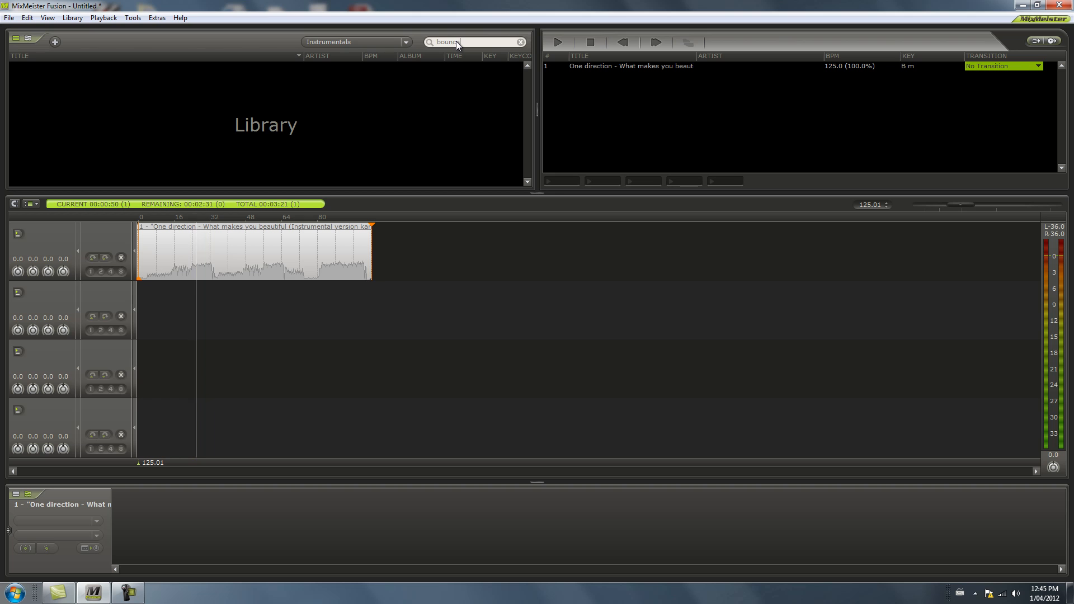
key(BackSpace)
key(BackSpace)
key(BackSpace)
key(BackSpace)
key(BackSpace)
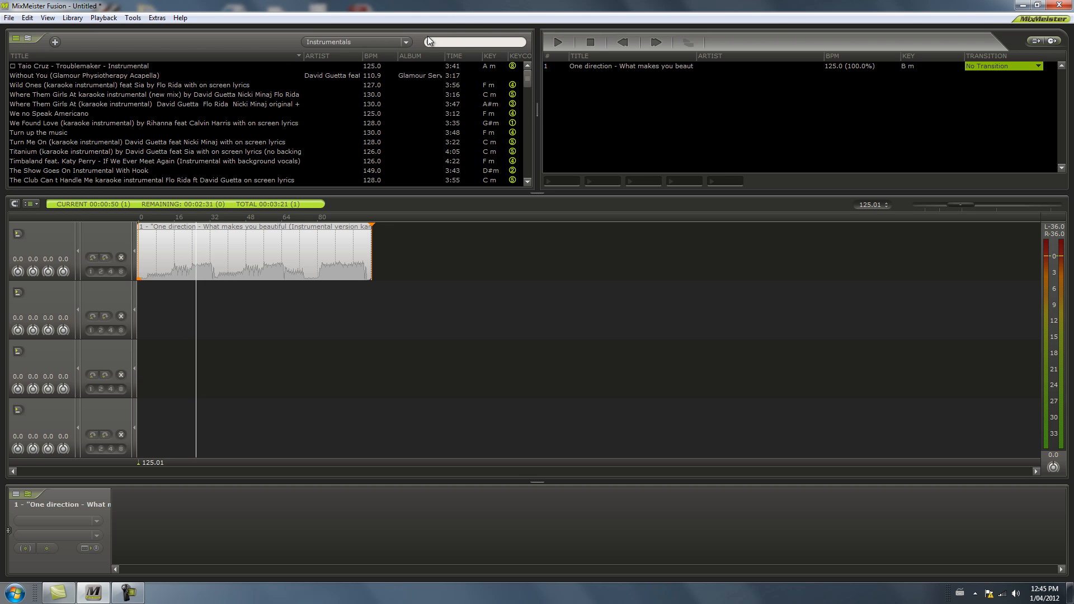
Search the Entire Library for "bounce" and add the MSTRKRFT "Bounce" acapella to the playlist
click(367, 45)
click(368, 53)
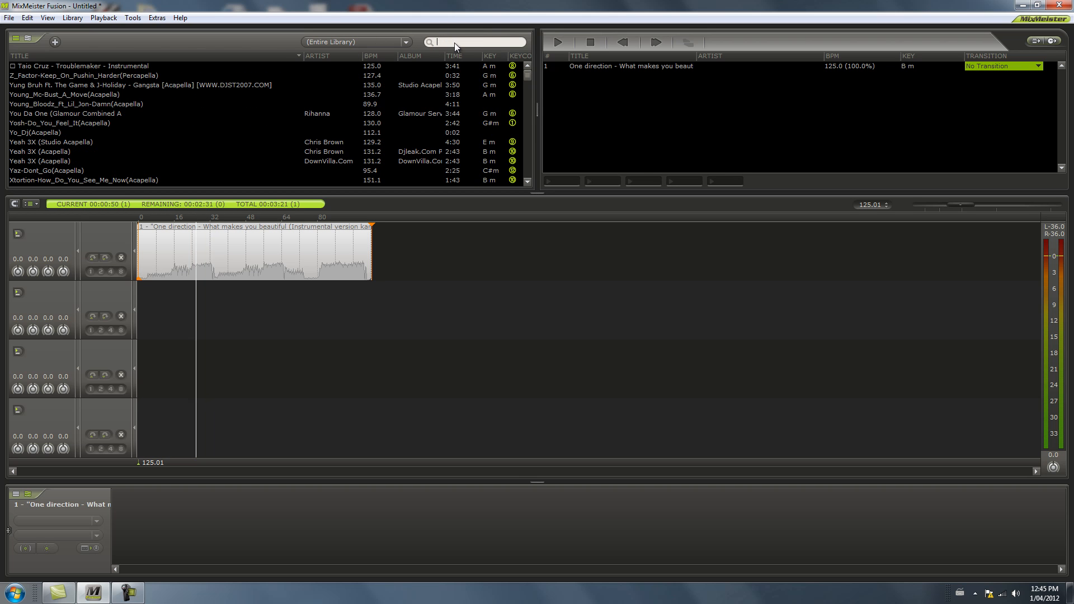
text(bound)
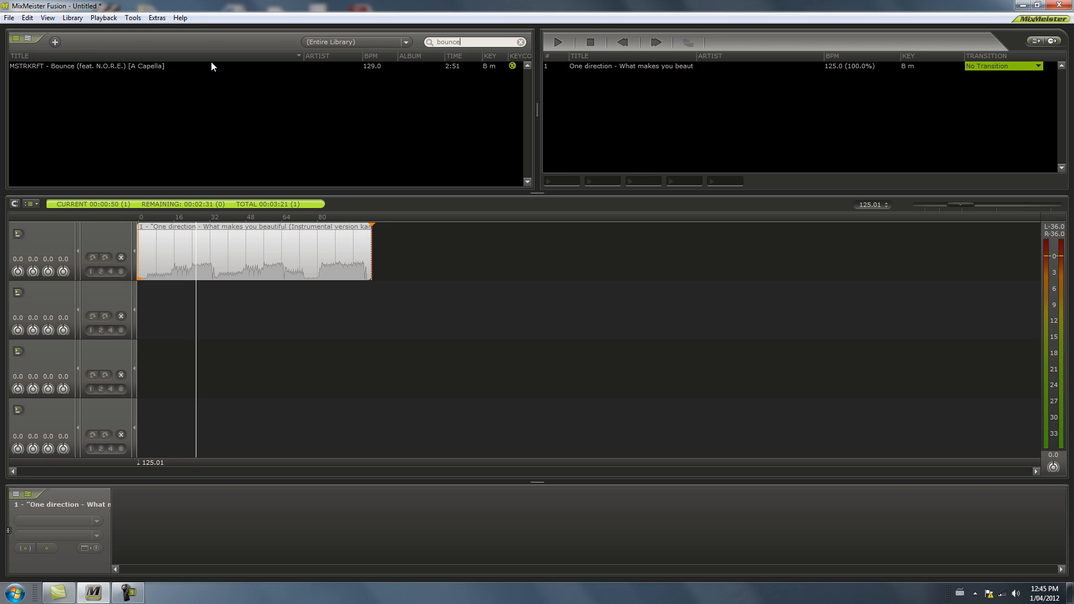
click(186, 65)
drag(160, 67, 724, 126)
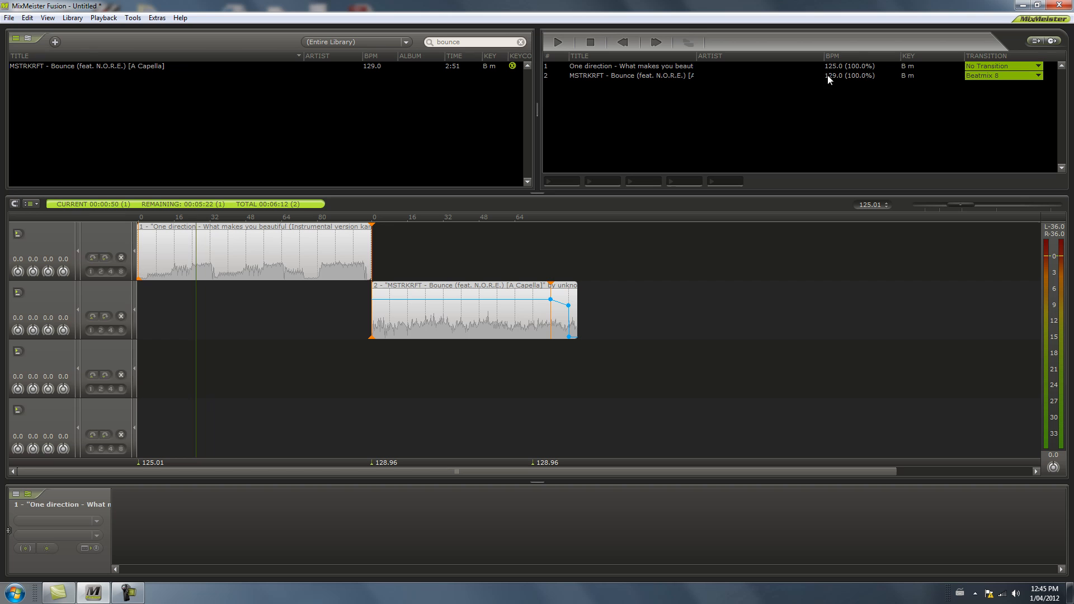
Change the MSTRKRFT "Bounce" acapella's track style to Overlay Track in its track settings
click(697, 75)
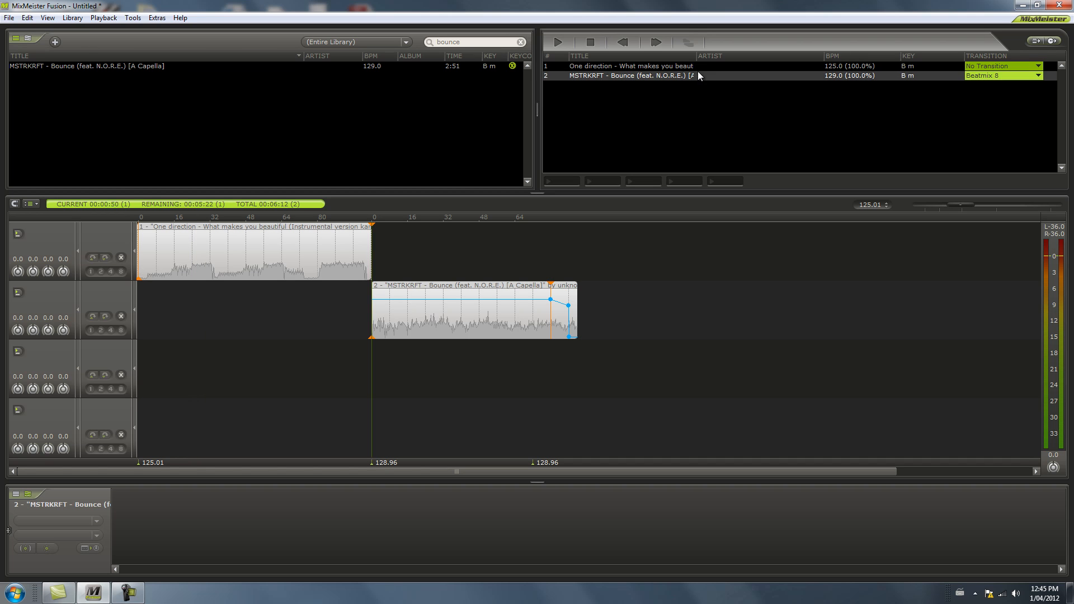
click(693, 68)
click(693, 76)
right_click(439, 285)
click(425, 287)
right_click(425, 287)
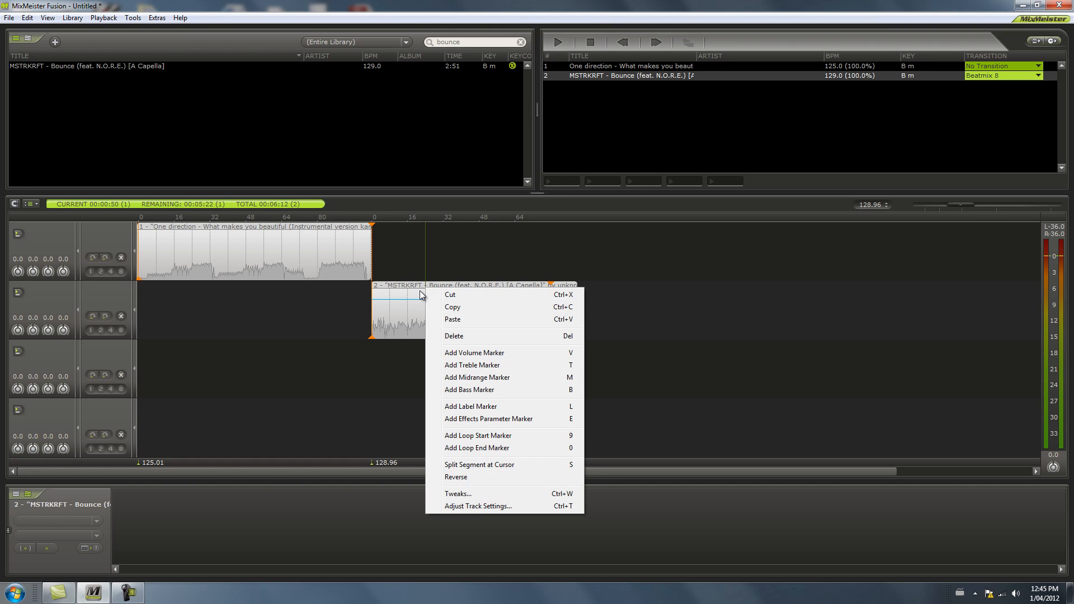
click(478, 507)
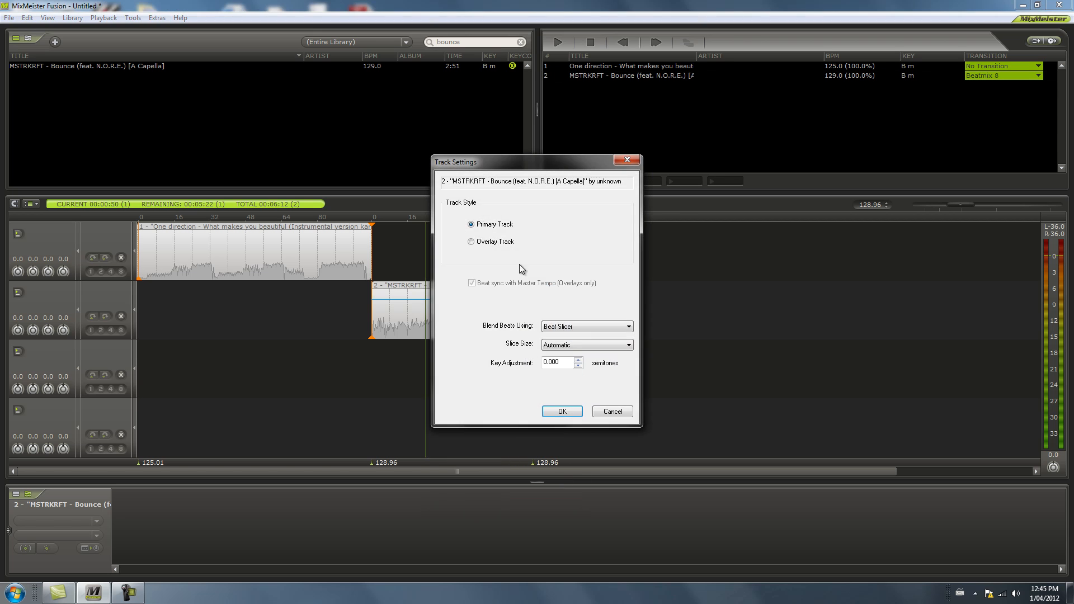
click(495, 242)
click(561, 412)
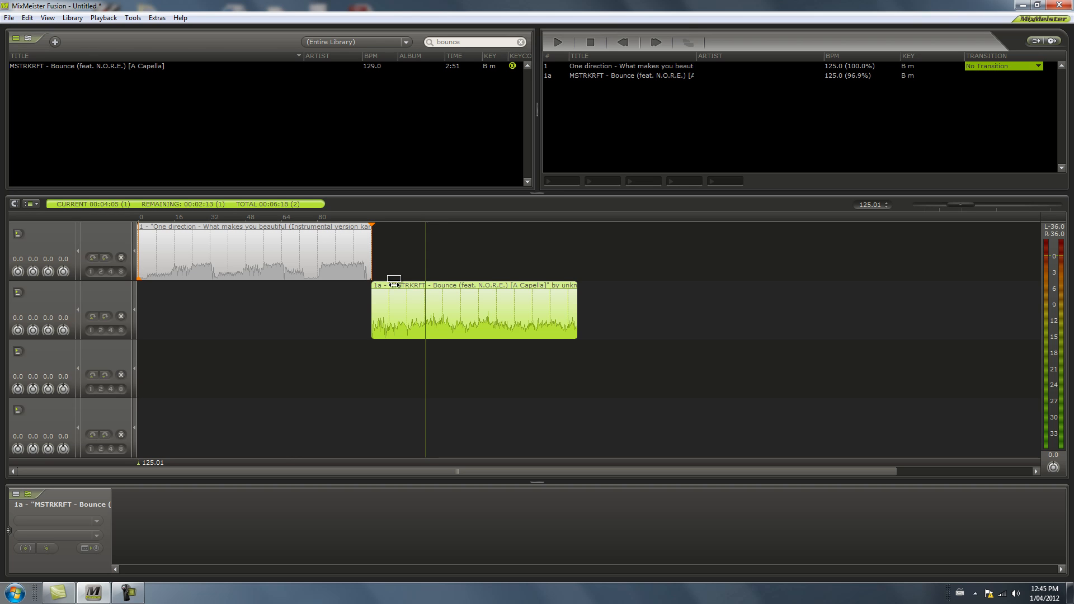
Move the "Bounce" overlay earlier so it runs beneath the instrumental, starting at about 9.5 on the timeline ruler
click(247, 373)
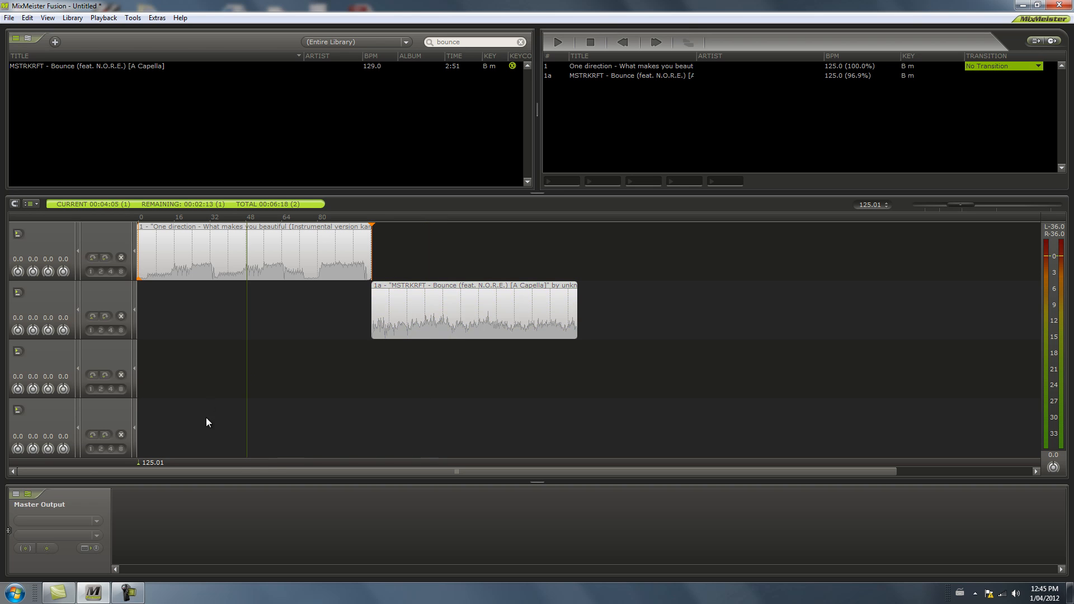
scroll(240, 466, up, 2)
drag(210, 471, 140, 468)
scroll(139, 456, down, 2)
drag(418, 283, 233, 280)
scroll(172, 307, up, 3)
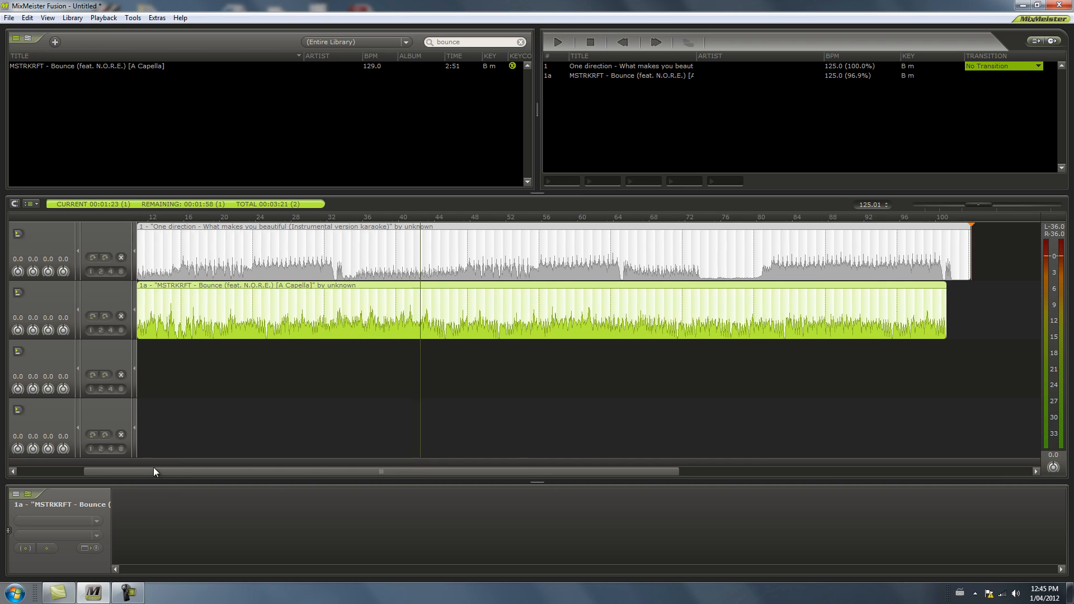
Set the timeline to display 2 strips
drag(153, 470, 85, 469)
click(27, 205)
click(42, 217)
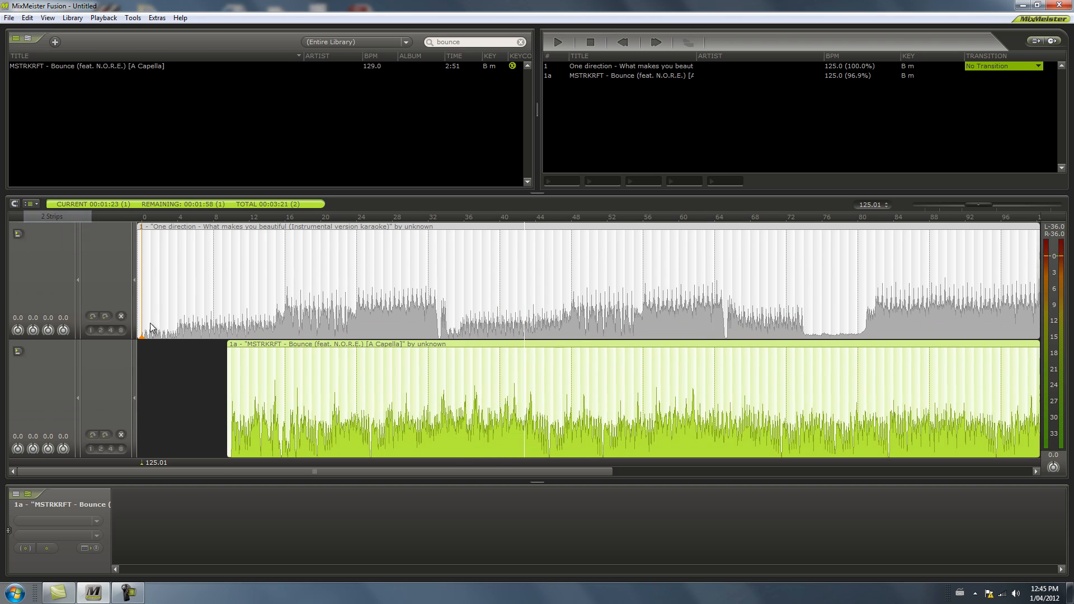
Play the mix from just before the acapella's entry to check the alignment, and stop playback
scroll(41, 385, up, 3)
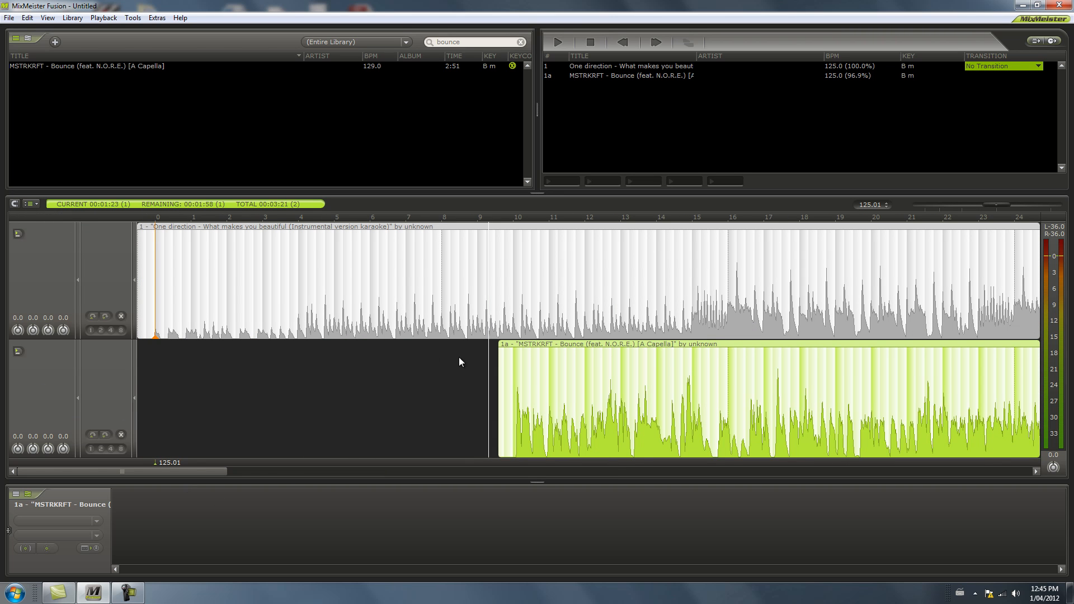
click(507, 324)
key(space)
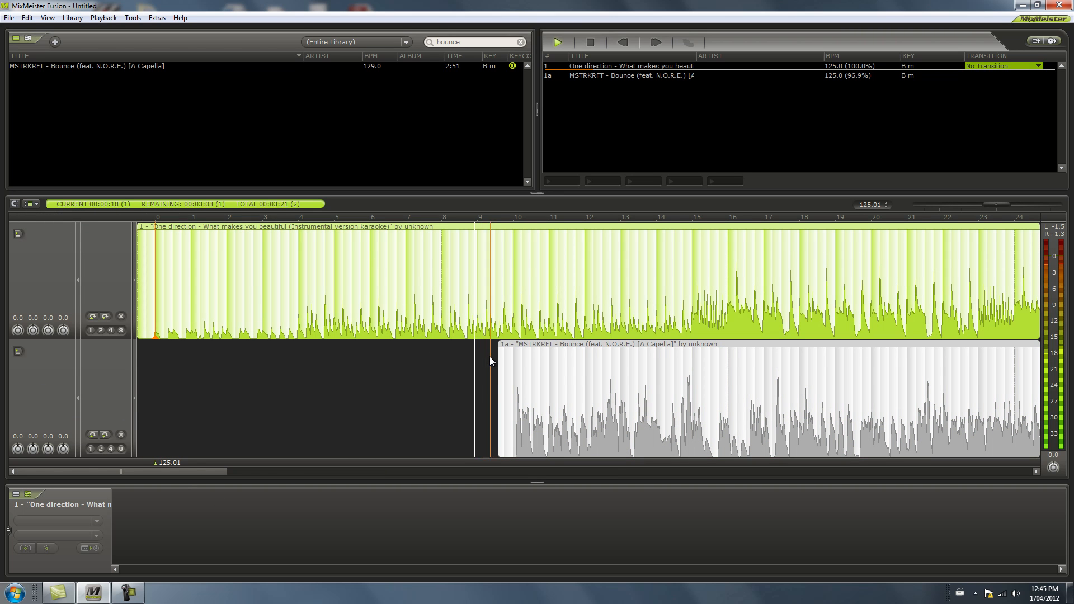
scroll(489, 358, down, 1)
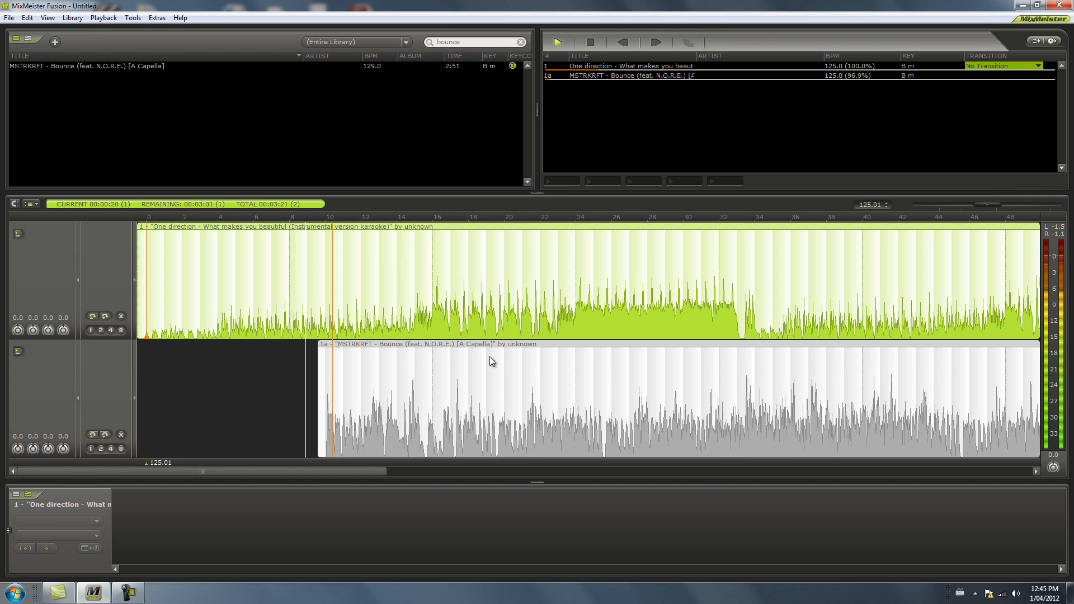
click(588, 45)
click(576, 292)
scroll(577, 292, down, 2)
scroll(224, 316, up, 1)
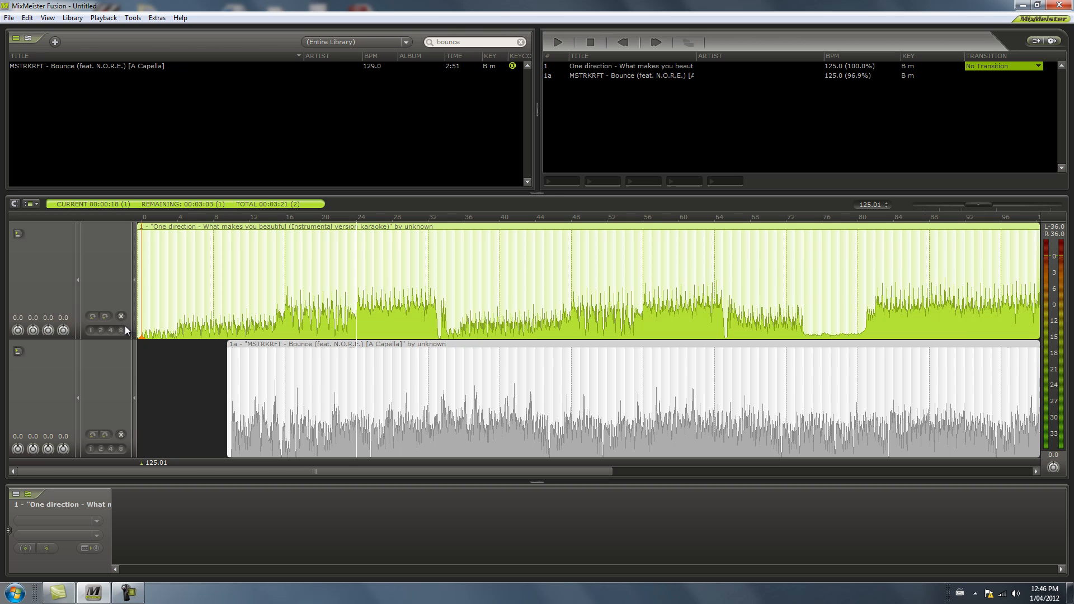
Play the mix from about 24 on the timeline ruler into the instrumental's break near 33, stop, and examine how both waveforms line up there
key(space)
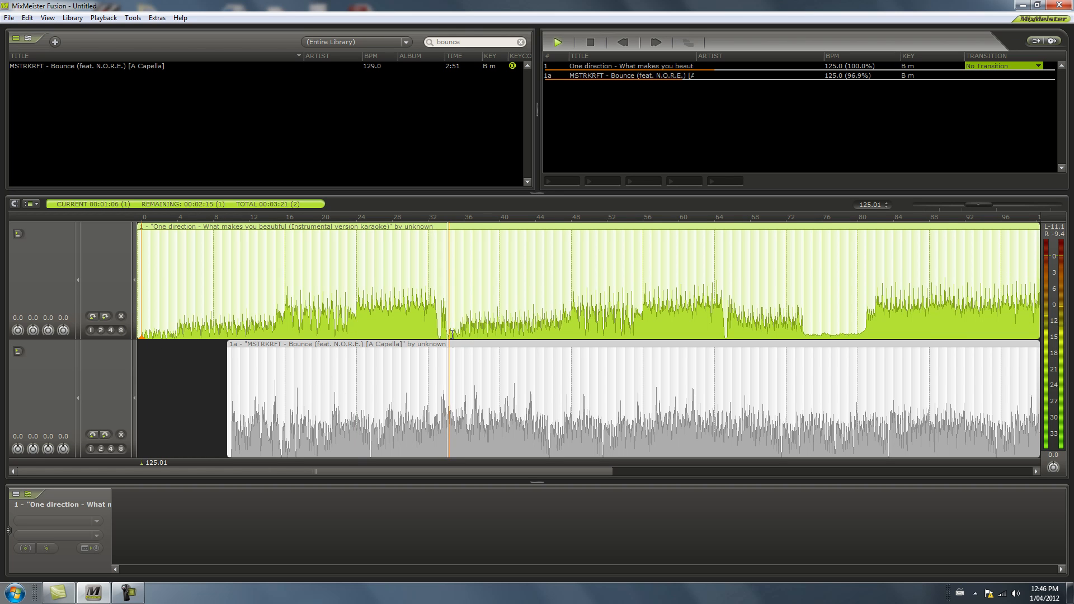
click(589, 42)
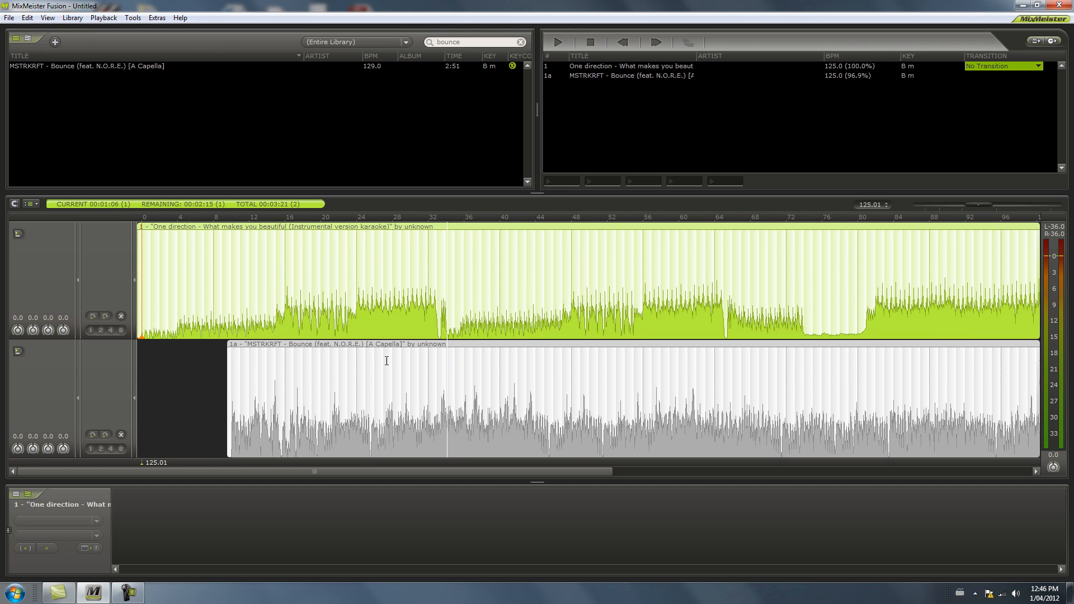
click(397, 416)
scroll(397, 417, up, 2)
scroll(398, 417, up, 1)
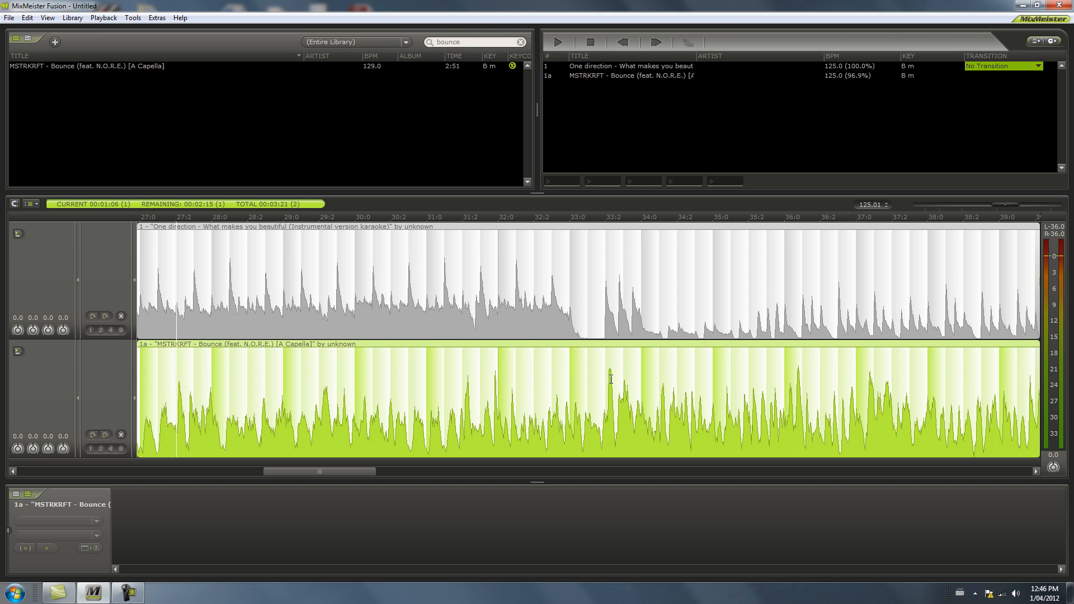
scroll(607, 343, down, 1)
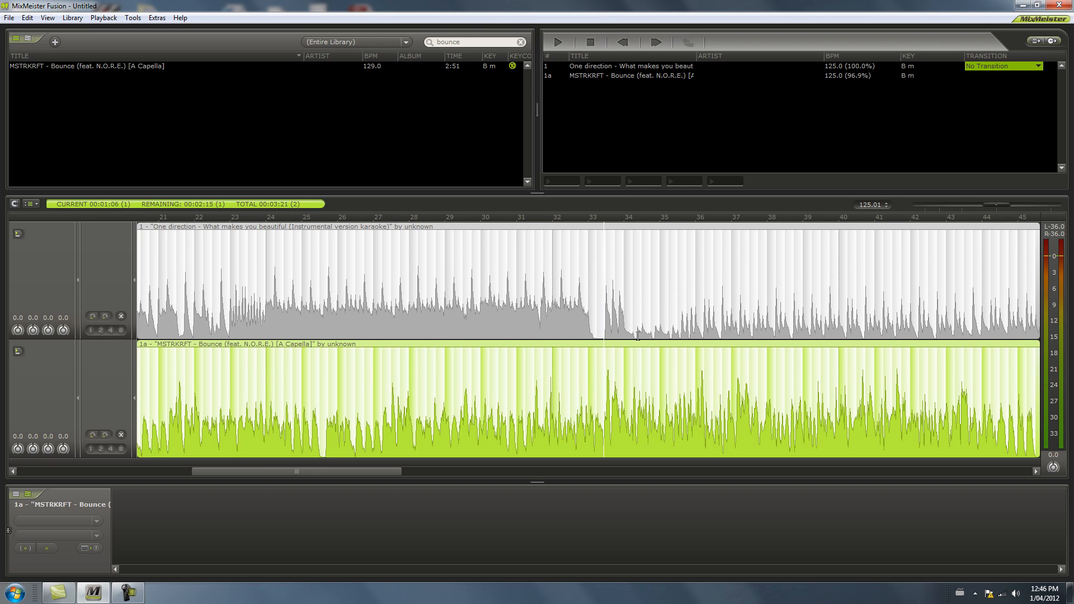
scroll(614, 394, up, 3)
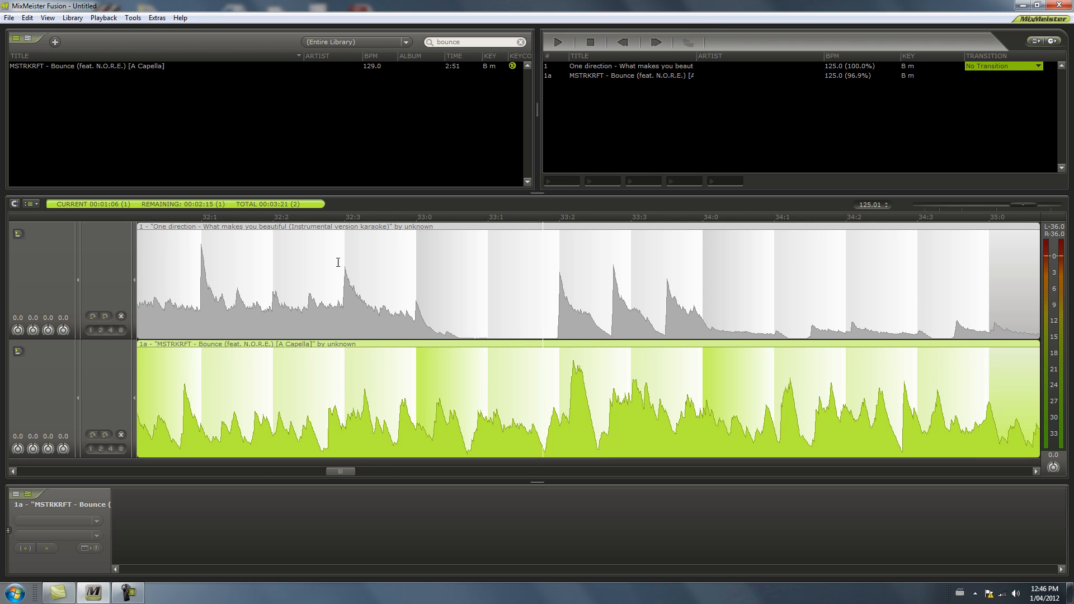
Solo the "Bounce" acapella and play short passages between about 32:3 and 33:2 to locate the start of its vocal phrase
click(17, 350)
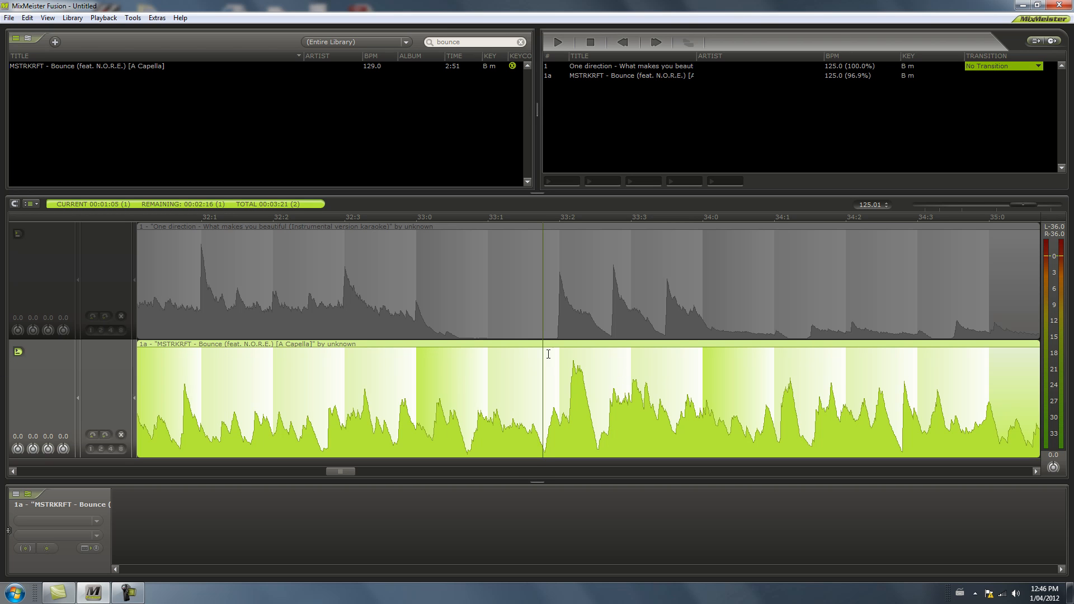
click(325, 387)
key(space)
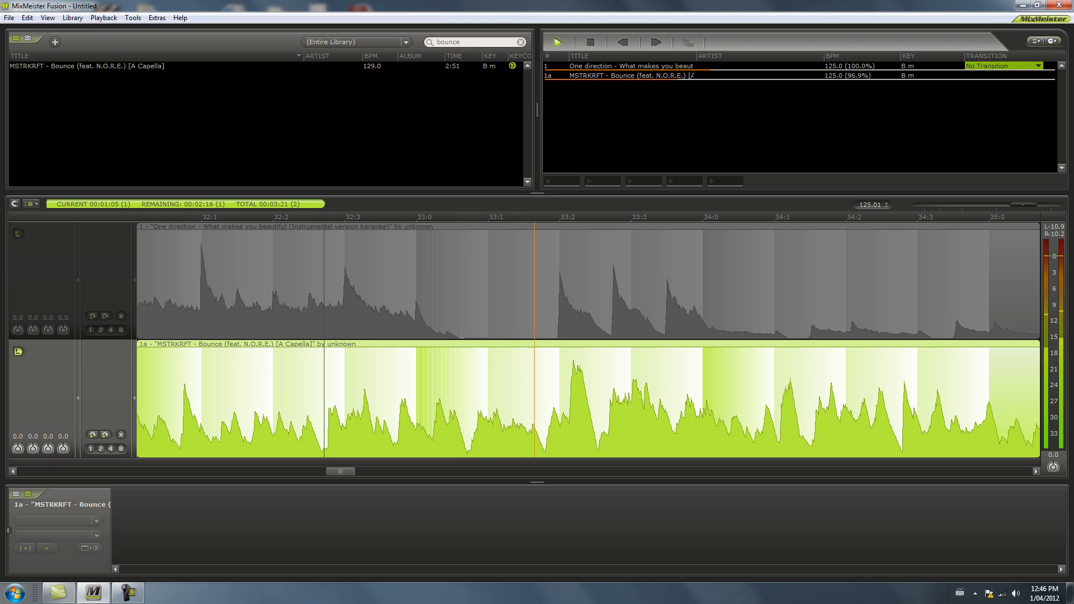
click(591, 43)
click(569, 375)
key(space)
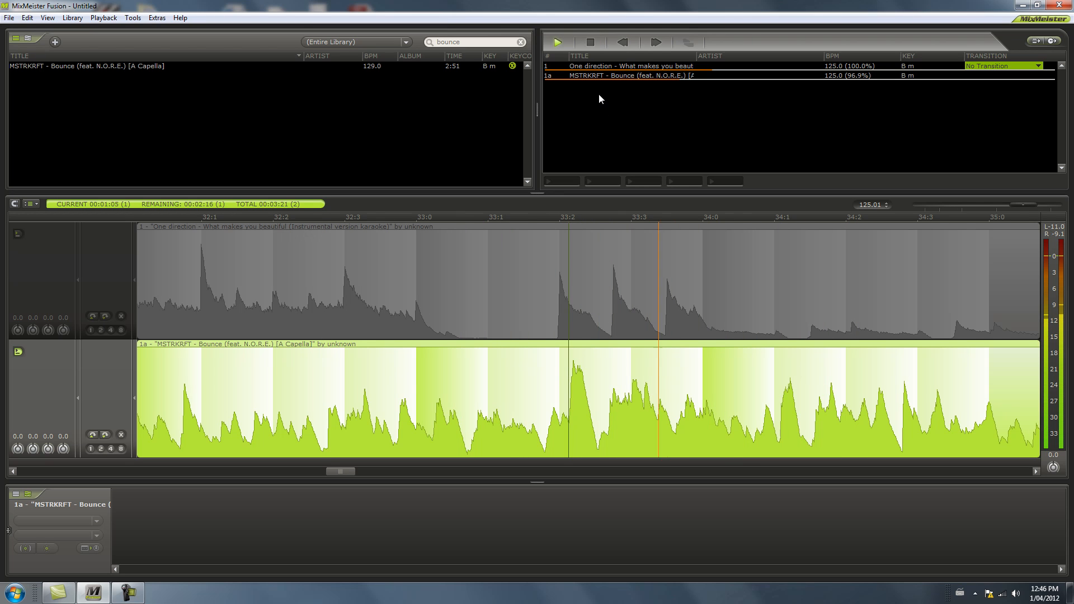
click(591, 42)
click(546, 401)
key(space)
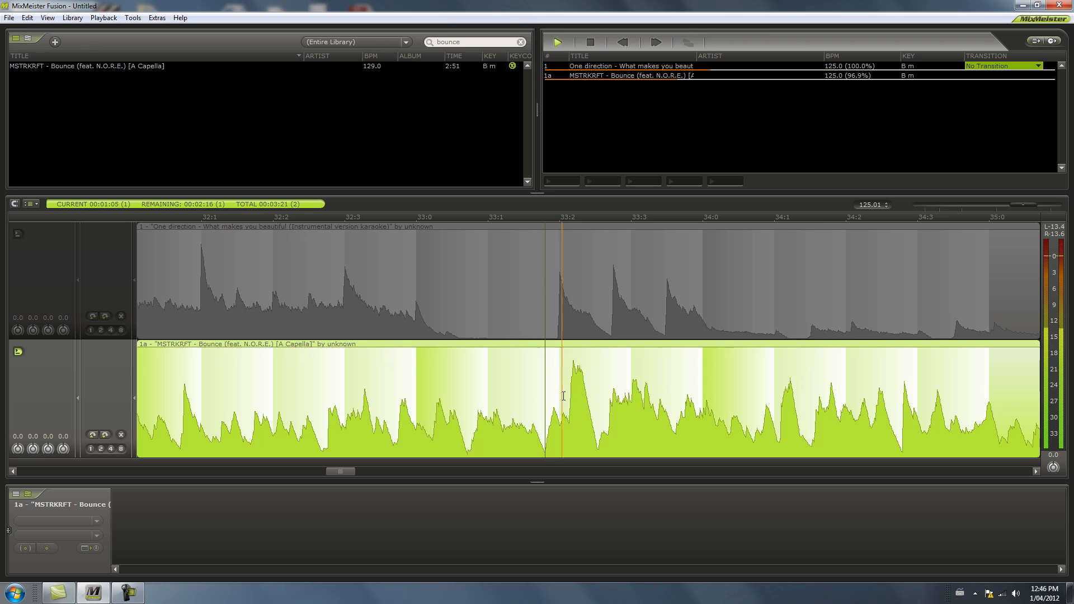
click(591, 43)
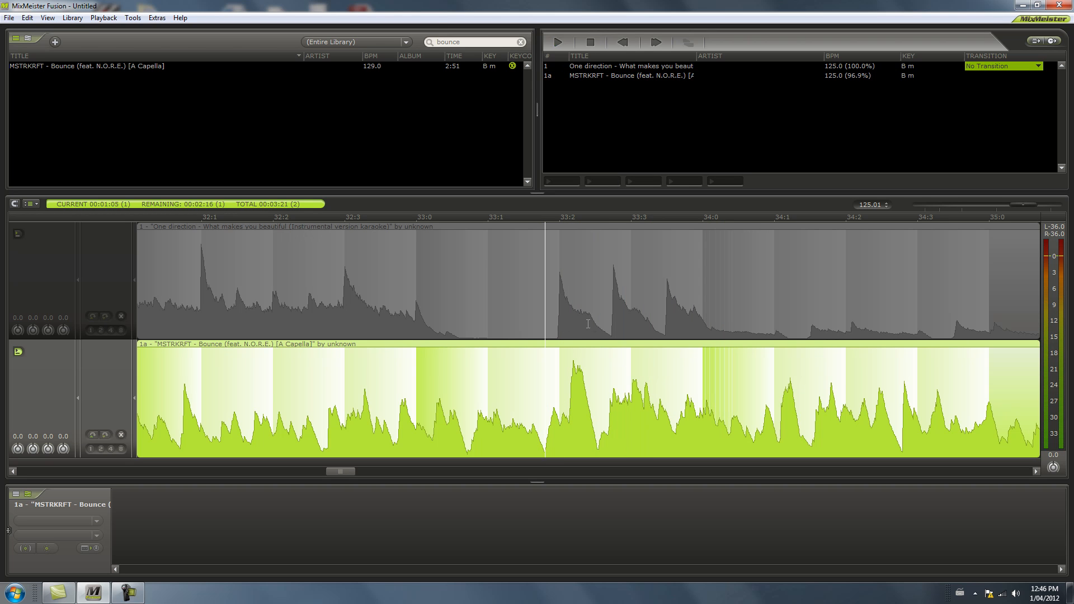
click(572, 372)
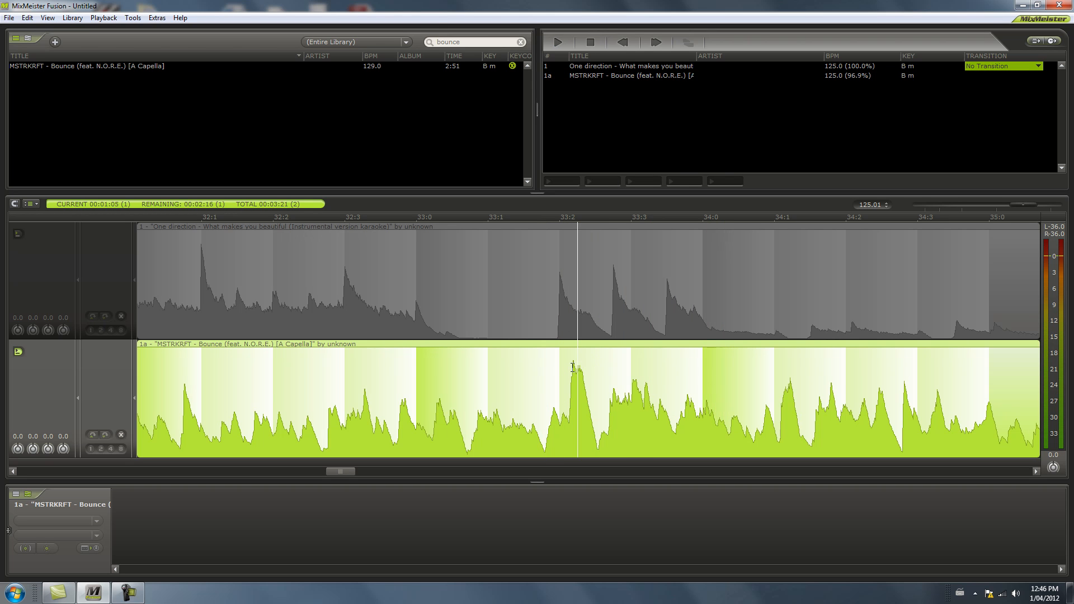
Solo the One Direction instrumental instead of the acapella and play it from about 33:1 and 35:3 to find where its beat returns
click(16, 235)
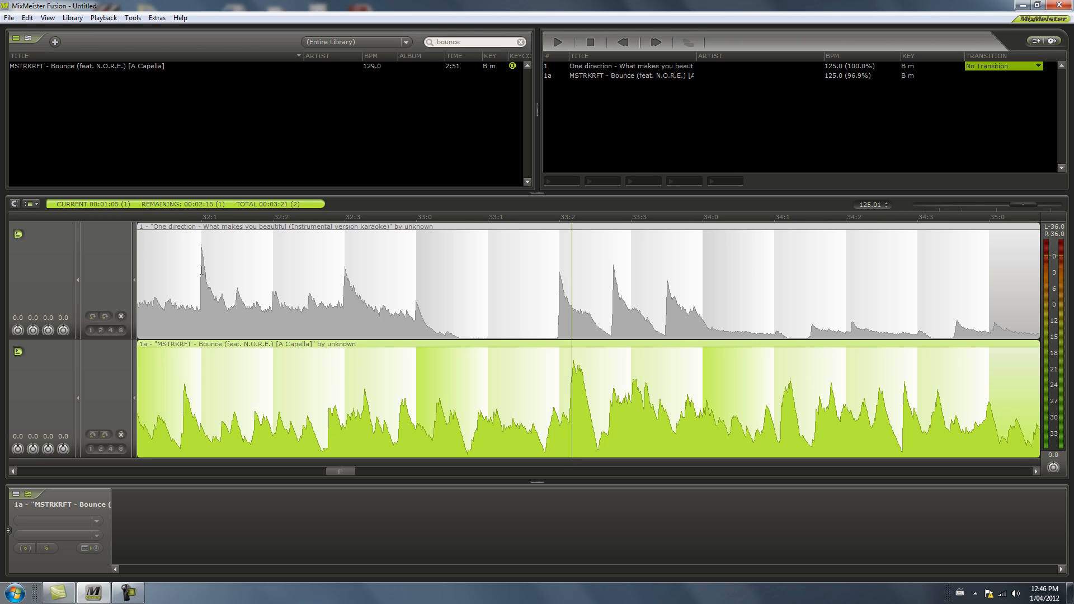
click(18, 352)
click(538, 319)
key(space)
scroll(535, 321, down, 2)
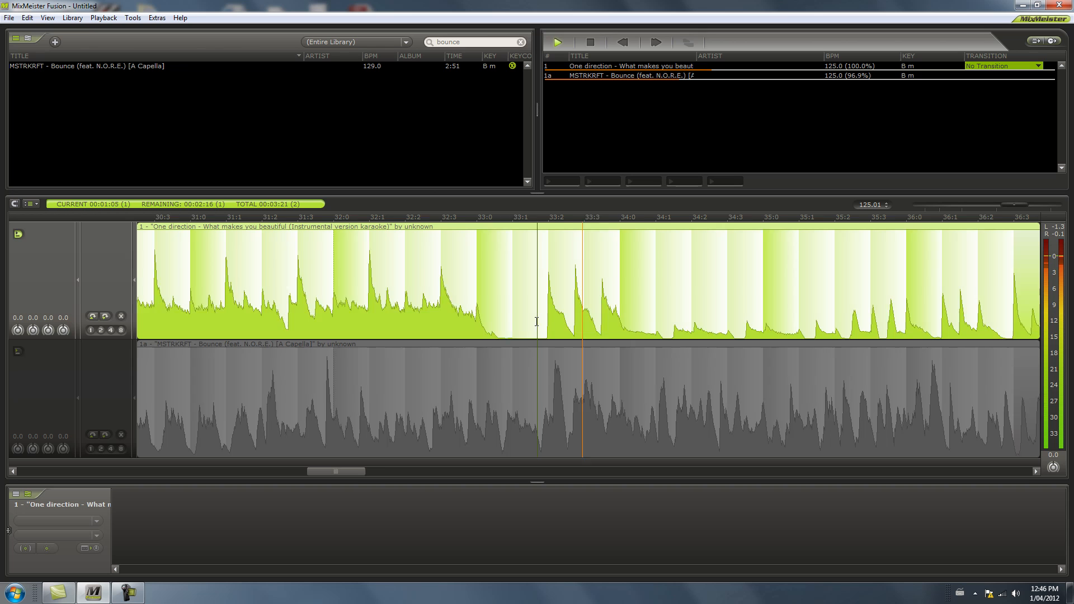
scroll(600, 347, up, 1)
scroll(599, 347, down, 2)
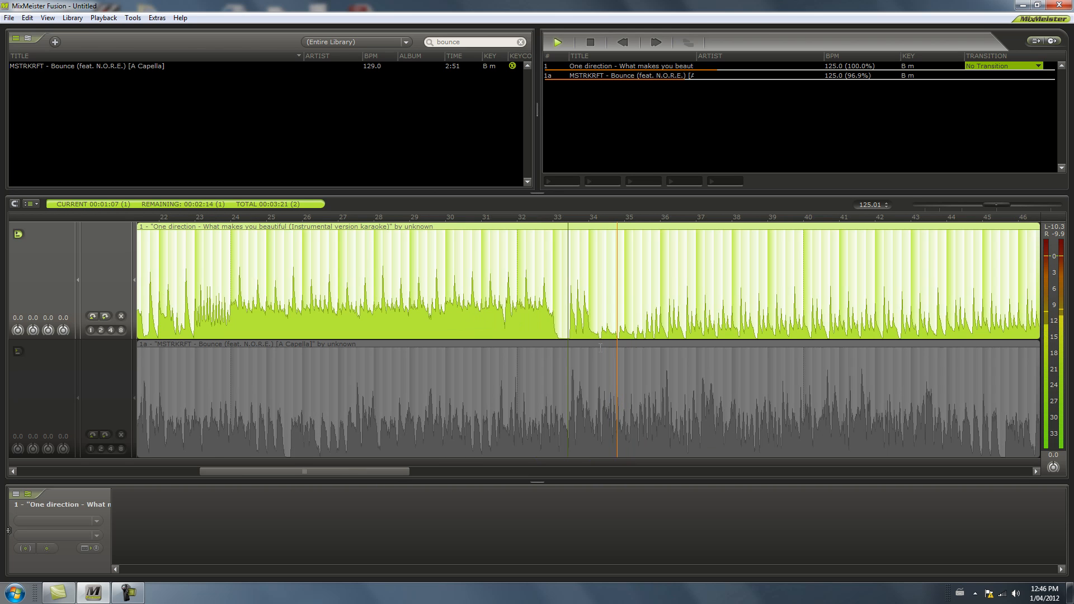
scroll(721, 336, up, 1)
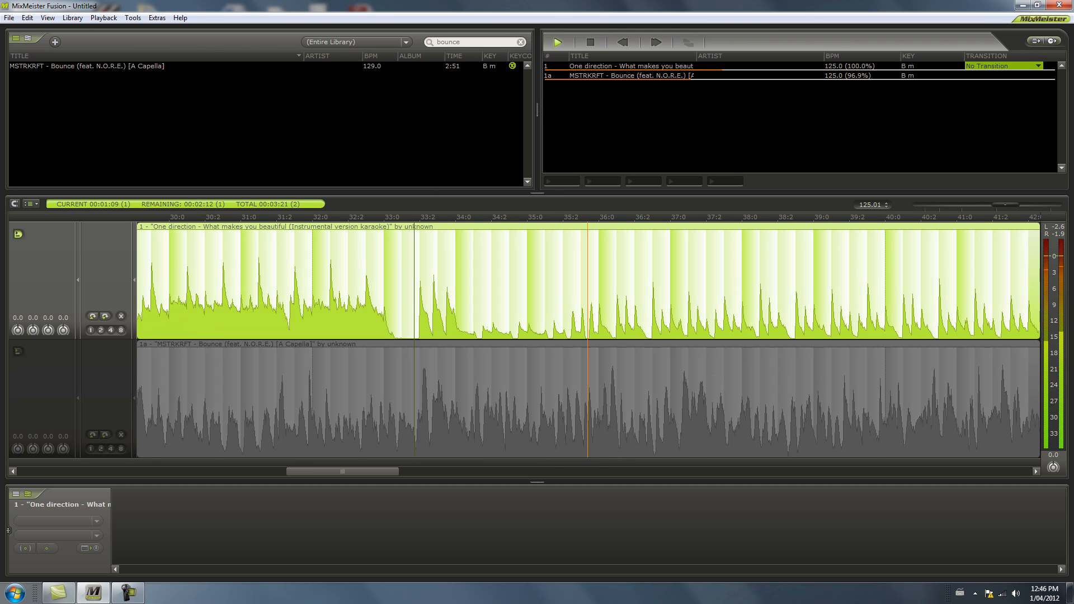
click(589, 43)
click(581, 301)
key(space)
click(590, 43)
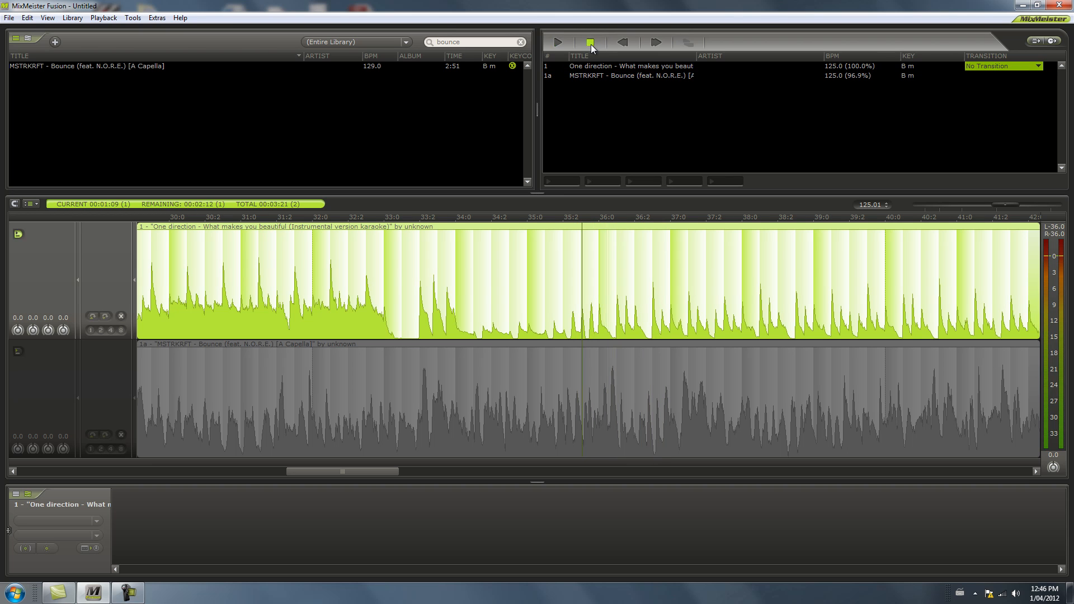
Solo the "Bounce" acapella together with the instrumental and move the overlay later so the located vocal peak starts at 36:0
click(417, 347)
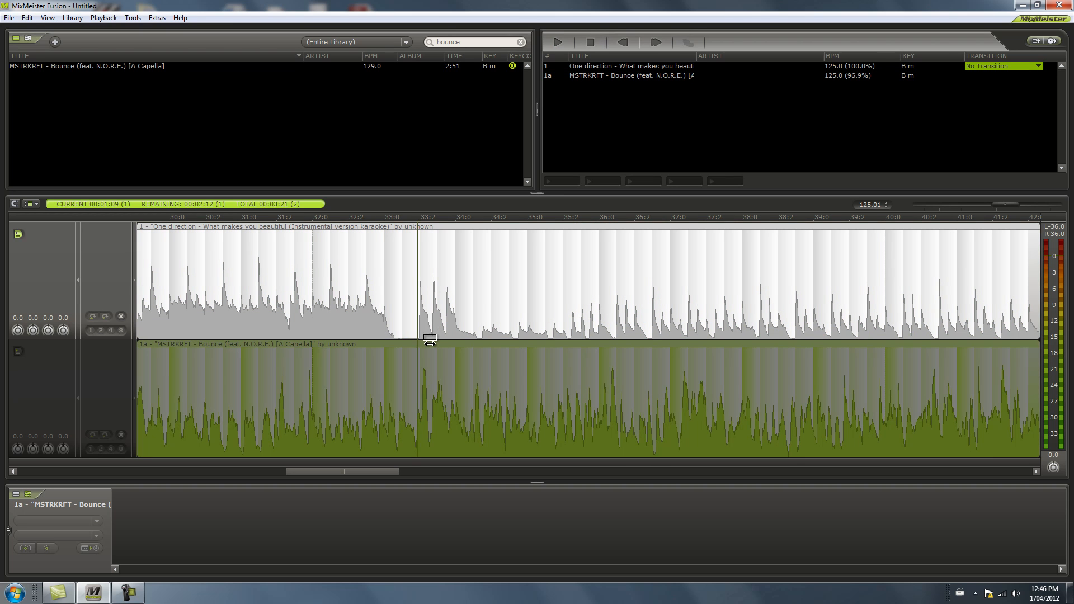
click(429, 342)
click(54, 352)
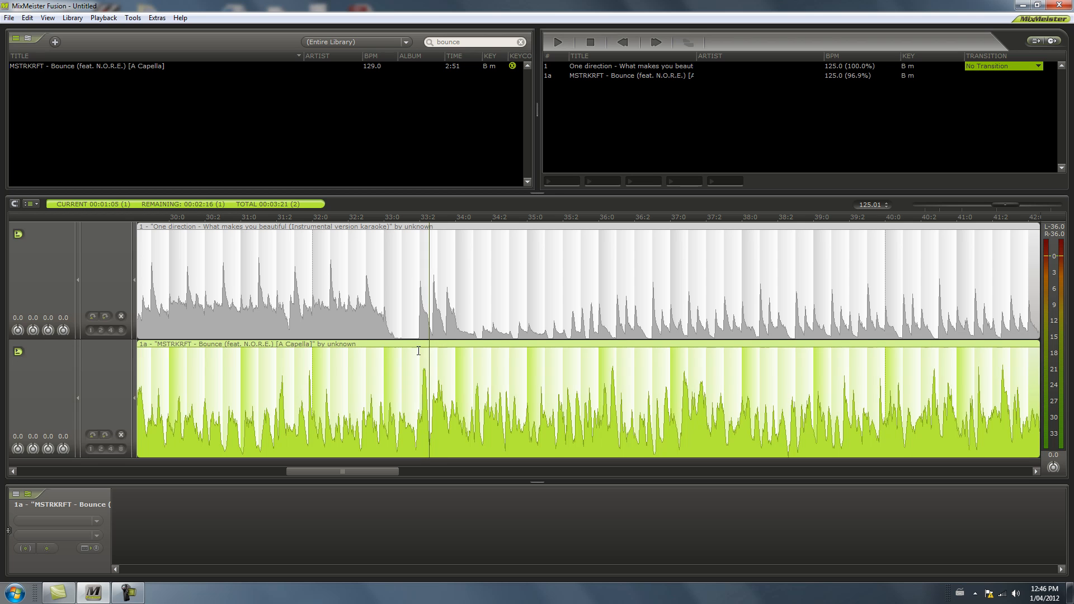
drag(427, 343, 604, 339)
scroll(595, 375, up, 3)
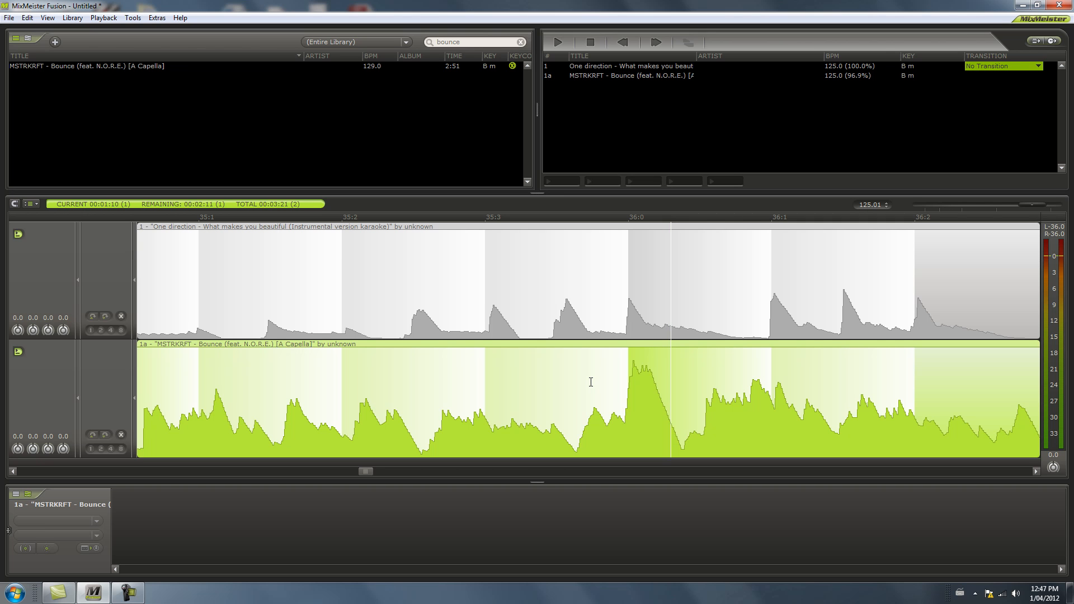
scroll(590, 381, down, 2)
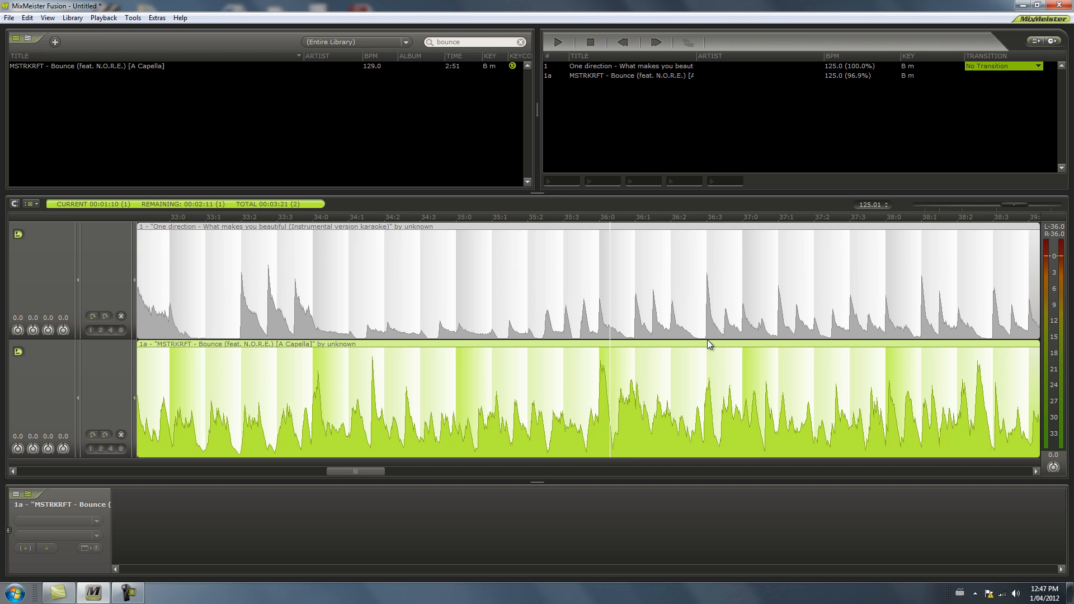
Play both tracks from about 35:3 to check the vocal's timing against the instrumental, and stop playback
key(space)
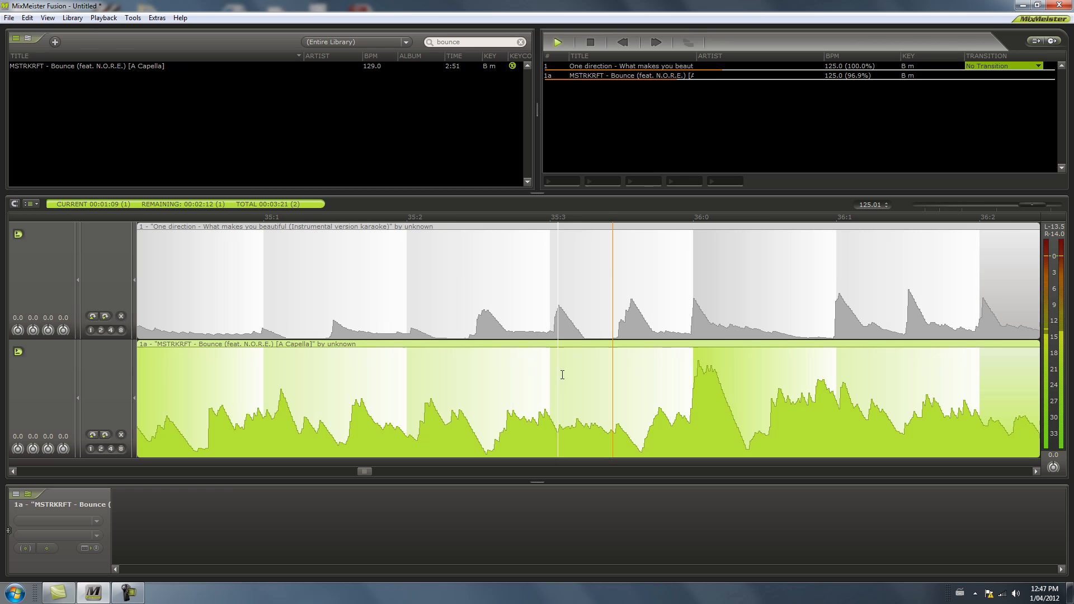
scroll(608, 395, up, 1)
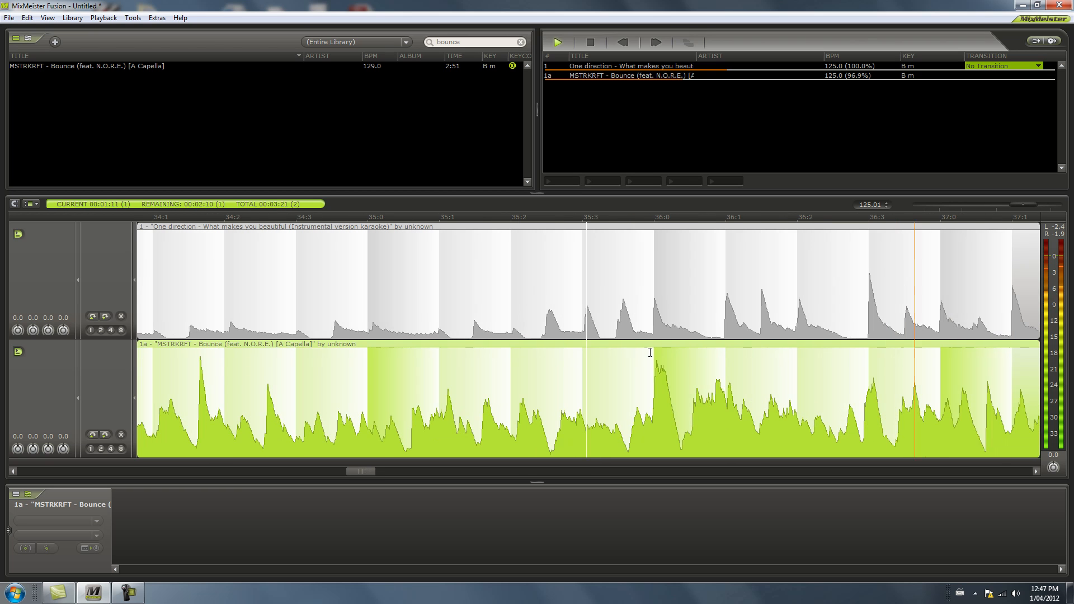
click(598, 42)
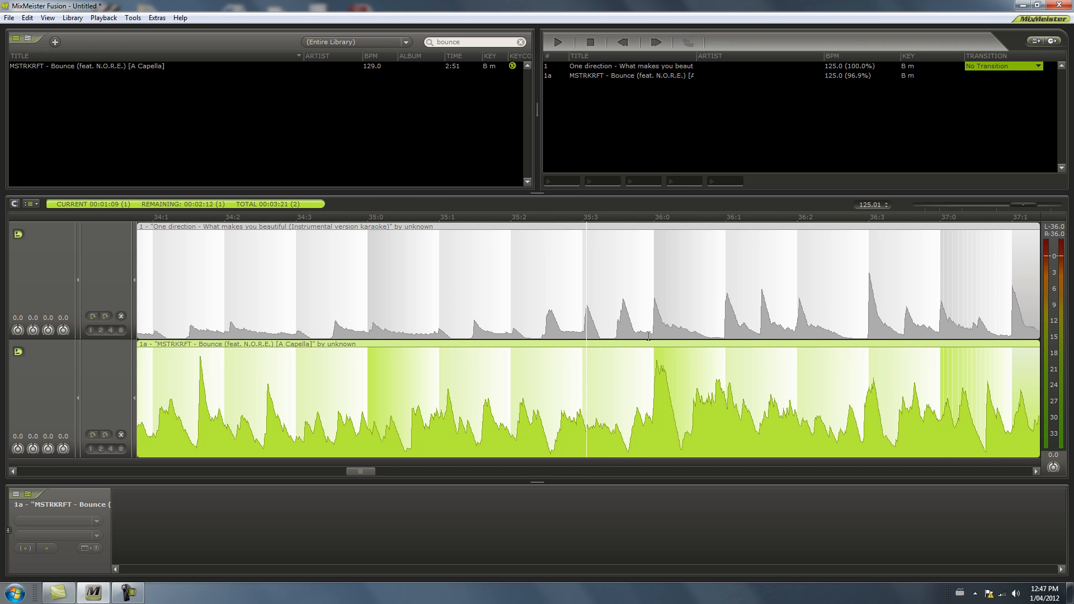
scroll(635, 335, down, 2)
scroll(637, 342, up, 2)
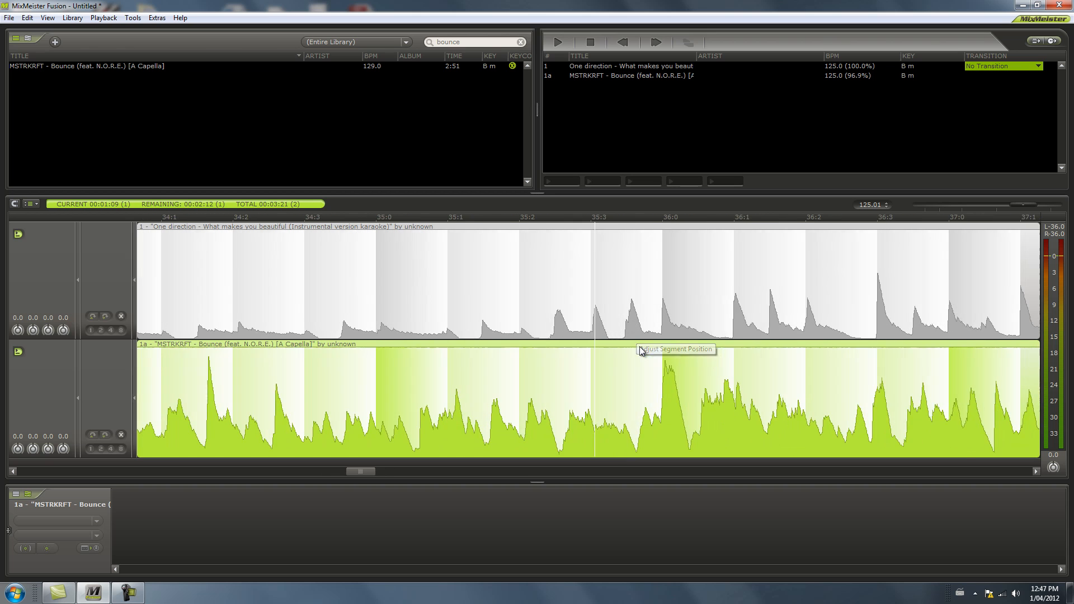
Move the "Bounce" overlay slightly earlier so the vocal peak starts just after 35:3, and play both tracks from there
scroll(649, 345, up, 1)
drag(679, 343, 582, 344)
click(518, 360)
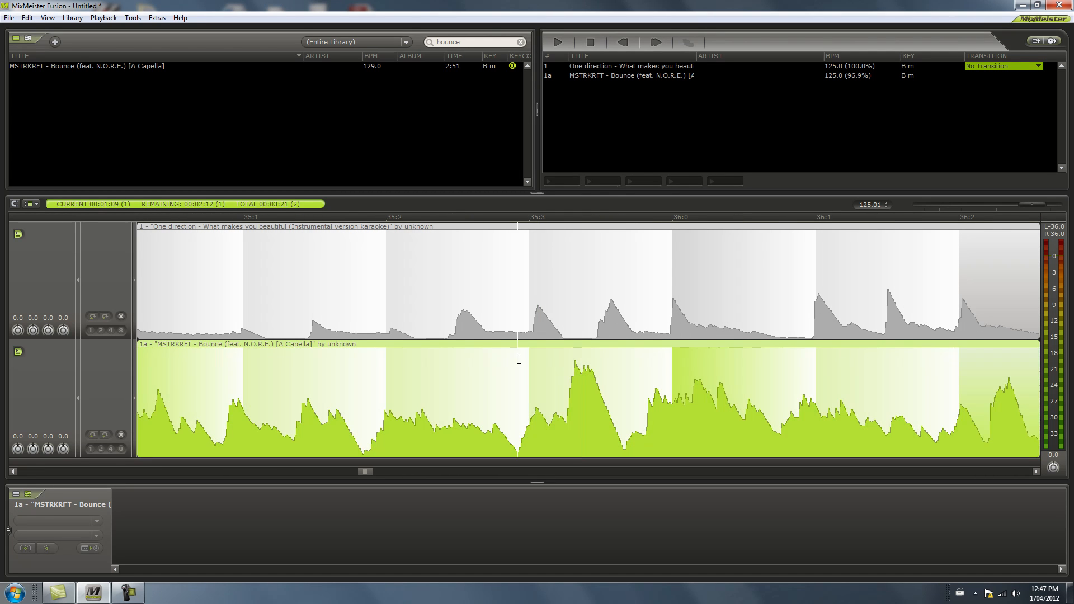
key(space)
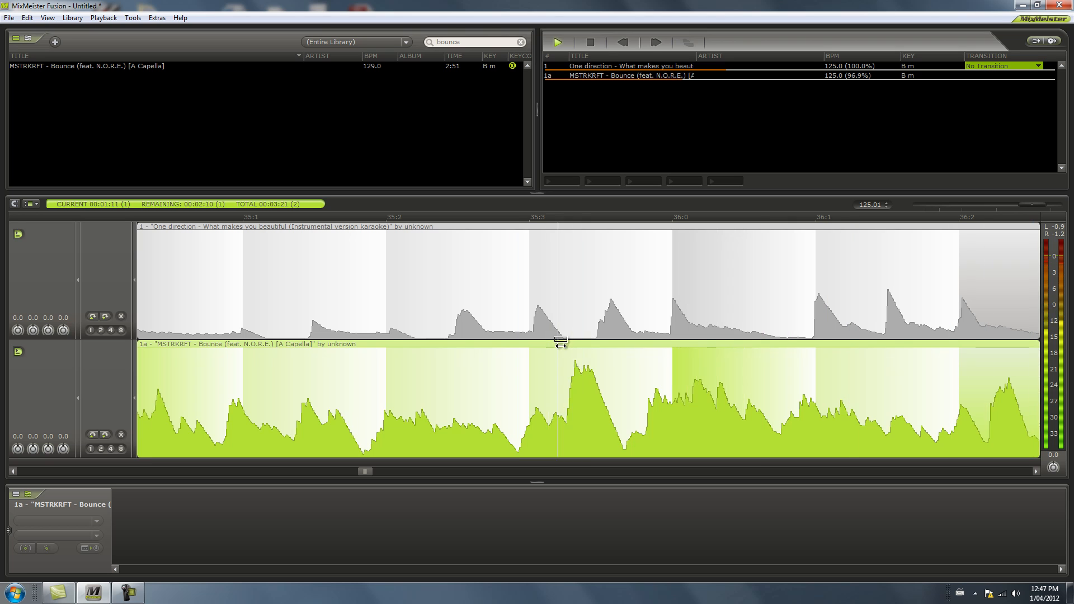
Try shifting the "Bounce" overlay a fraction of a beat earlier so the vocal peak starts on 35:3, during playback
drag(561, 343, 524, 347)
click(525, 353)
scroll(525, 353, down, 2)
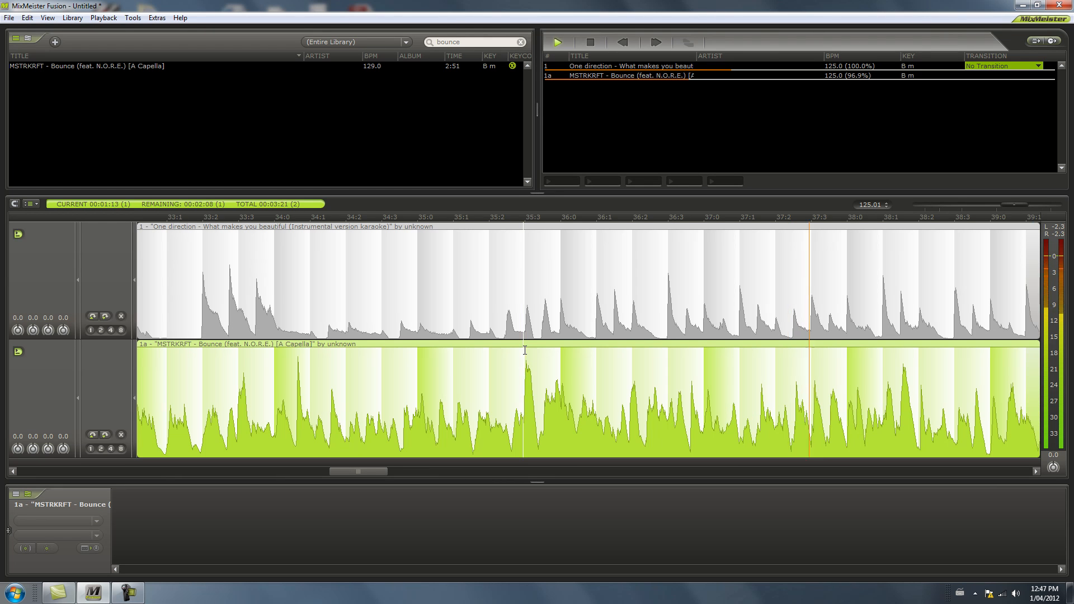
Move the "Bounce" overlay about a third of a beat later and replay the section to check its timing
scroll(754, 369, up, 2)
drag(518, 343, 568, 342)
click(566, 357)
scroll(566, 356, down, 2)
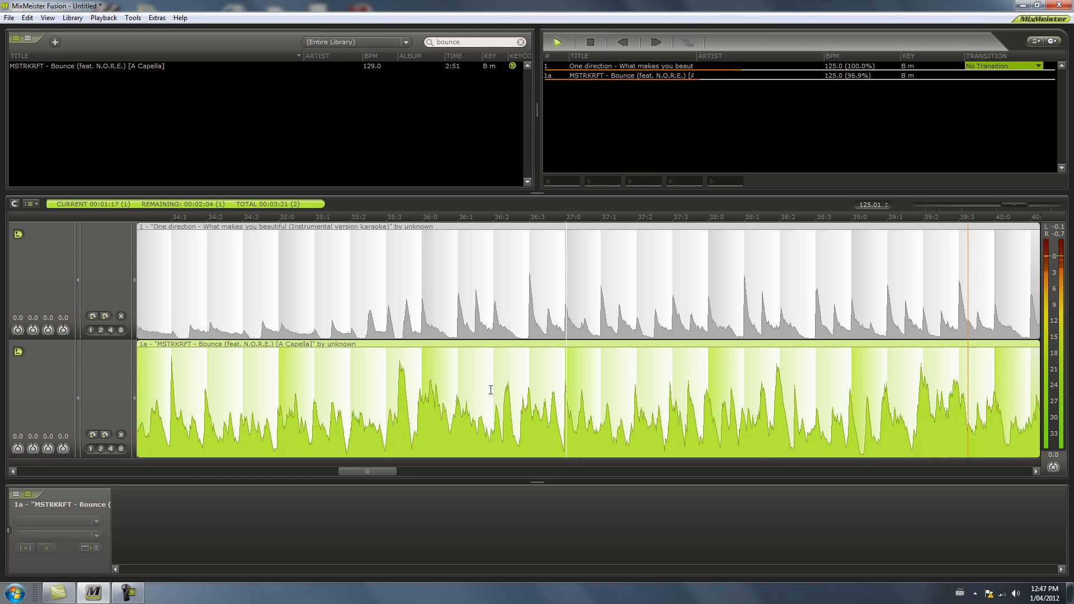
scroll(491, 391, down, 2)
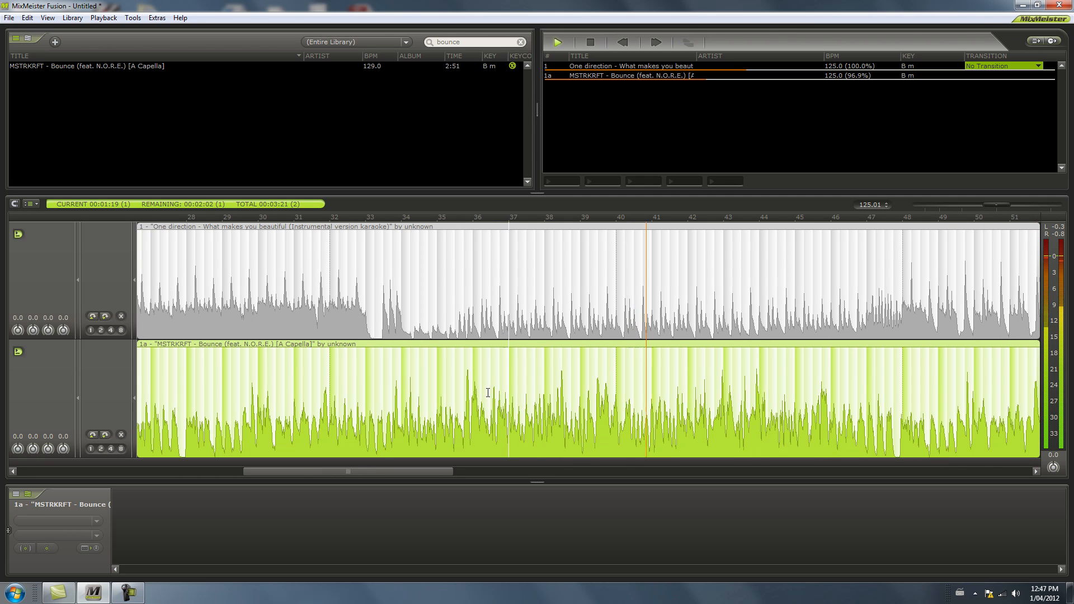
Fine-tune the "Bounce" overlay so the vocal peak starts about midway between 35:3 and 36:0, check it in playback, and stop
scroll(486, 391, up, 3)
scroll(408, 380, up, 2)
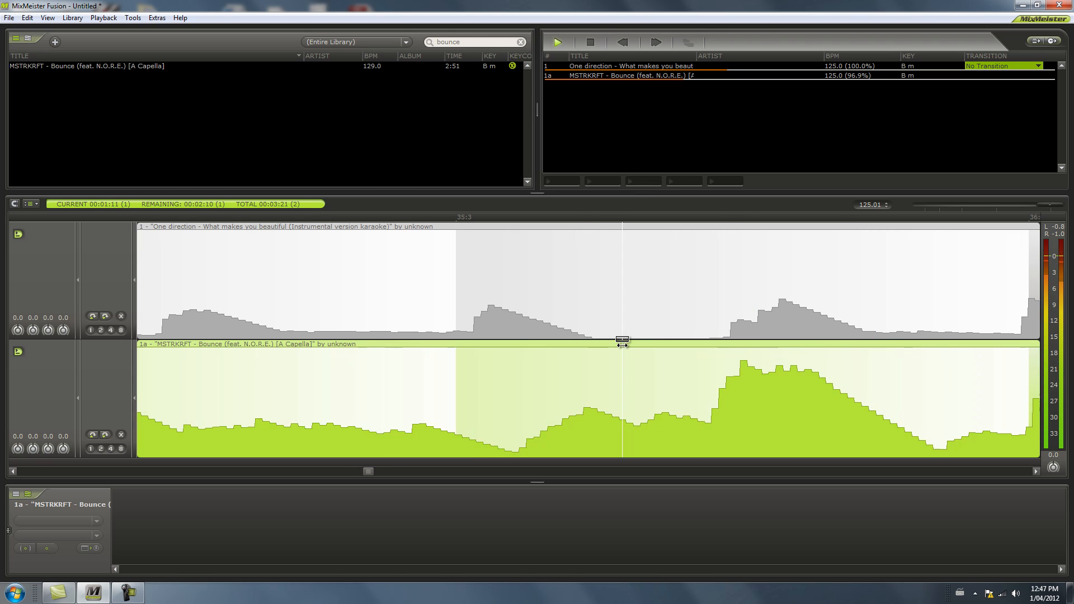
scroll(590, 355, down, 2)
scroll(586, 358, down, 2)
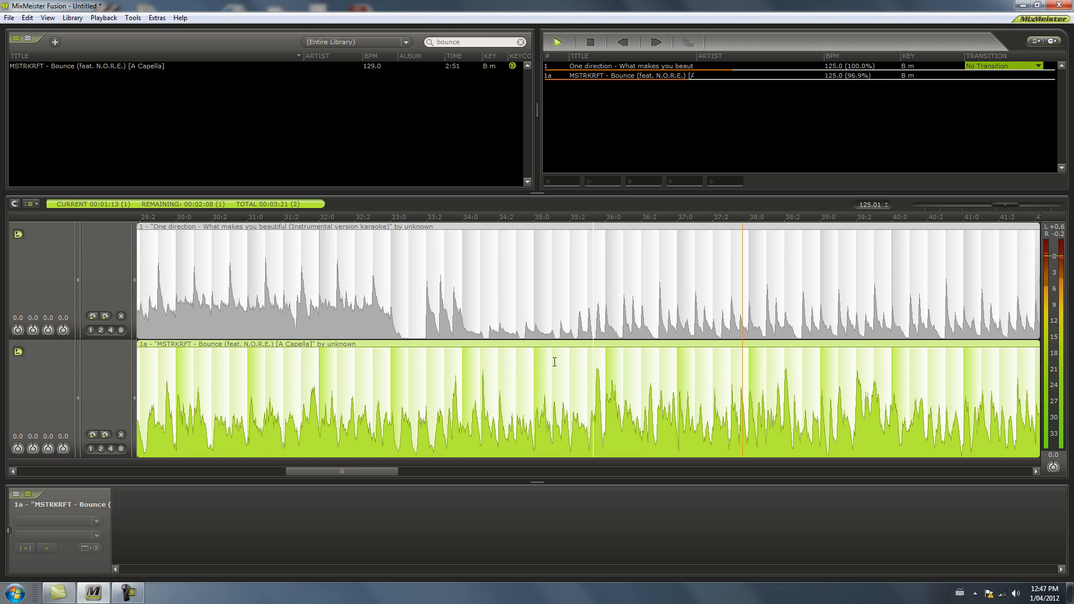
scroll(547, 364, down, 2)
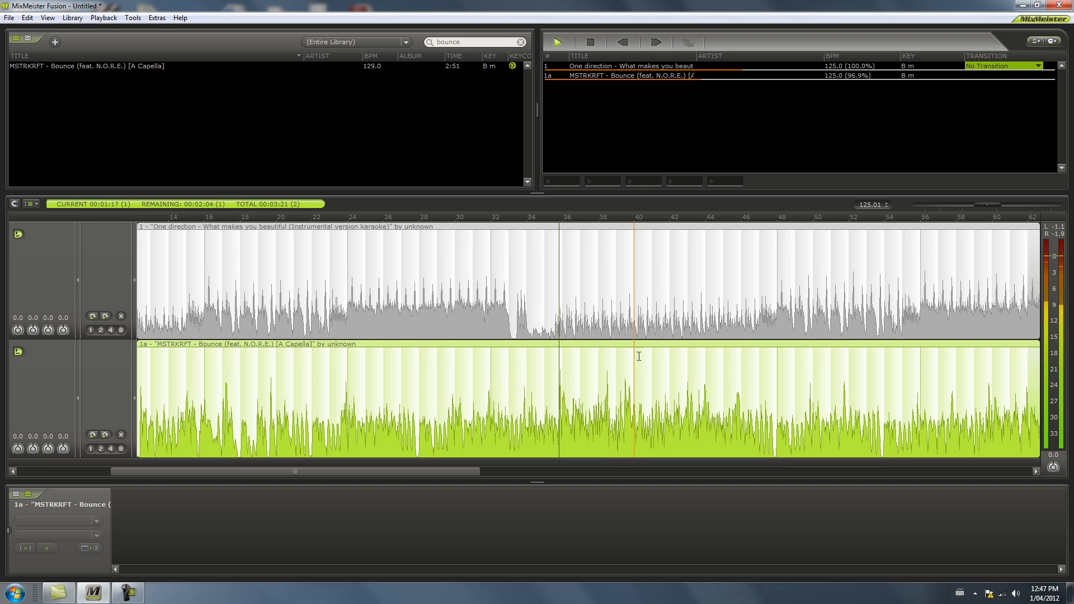
click(598, 42)
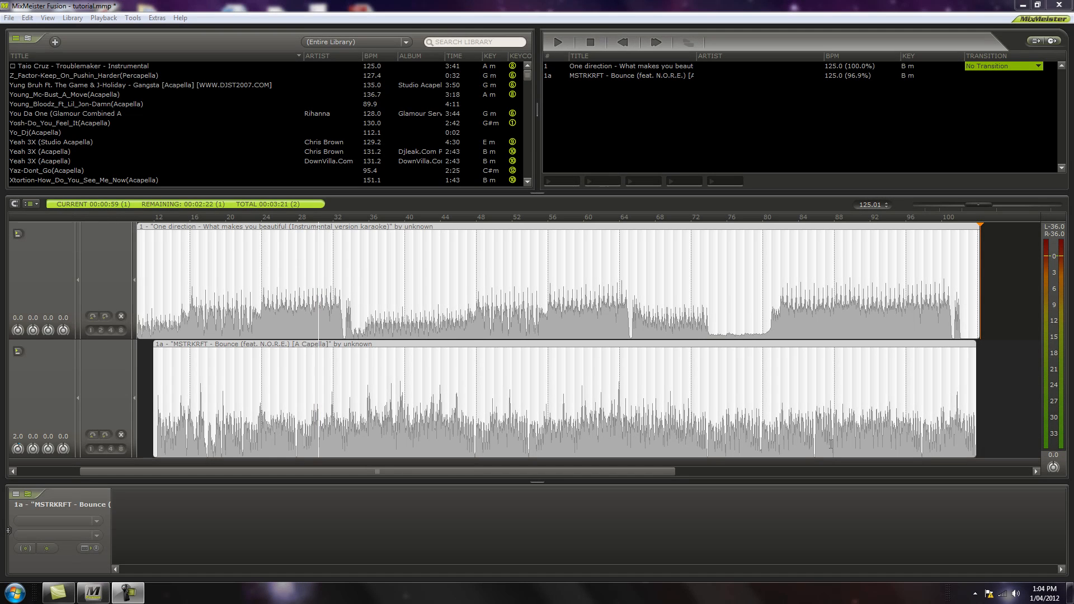
Play both tracks from just before bar 34 to check the vocal's entry and level, and stop playback
click(427, 395)
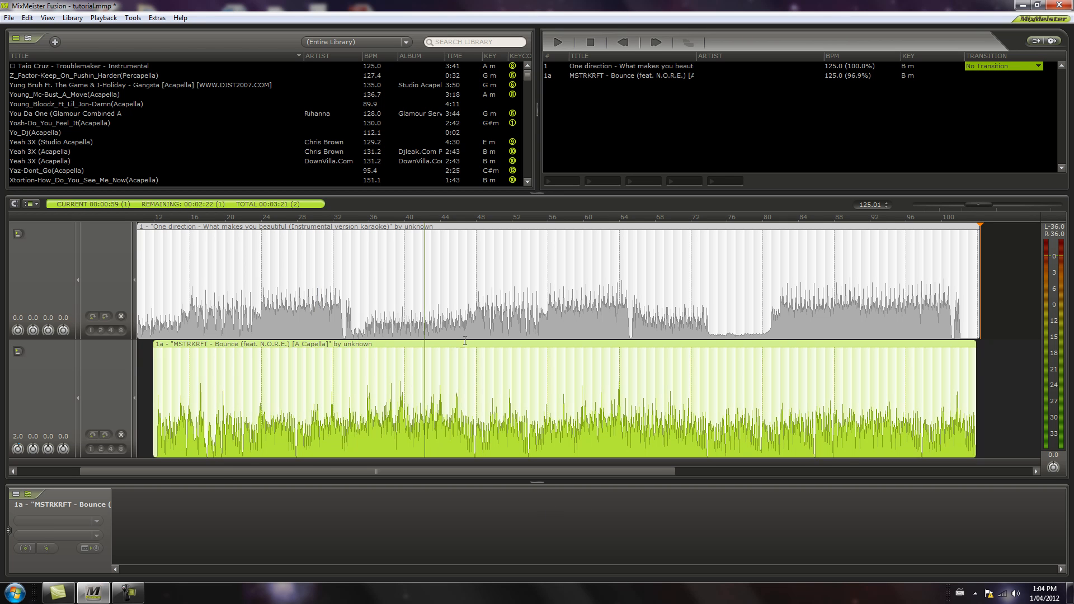
scroll(389, 386, up, 3)
scroll(517, 385, down, 2)
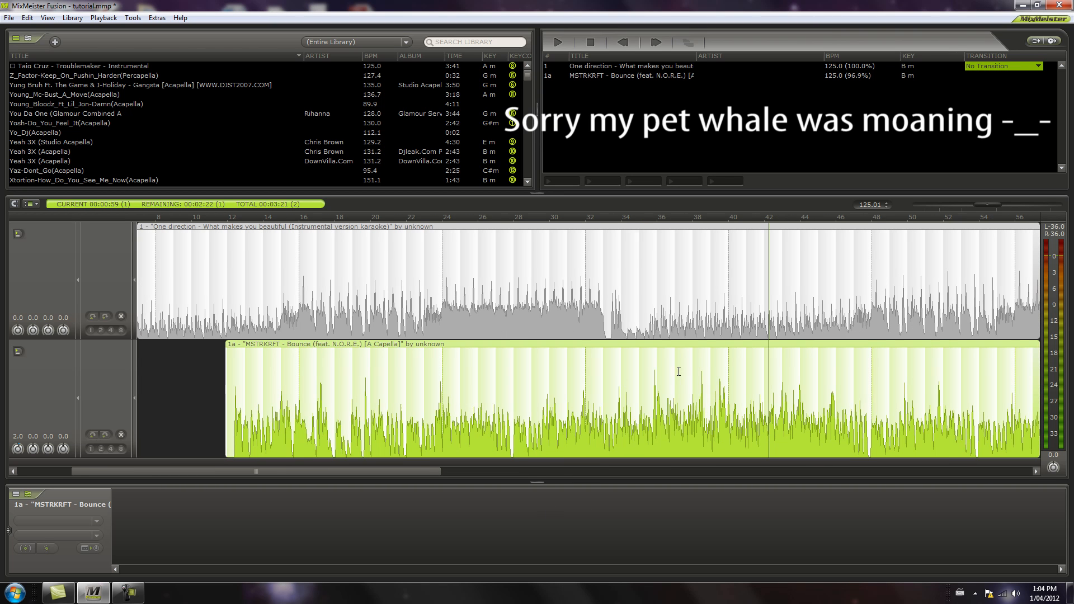
scroll(678, 372, down, 2)
scroll(135, 356, up, 2)
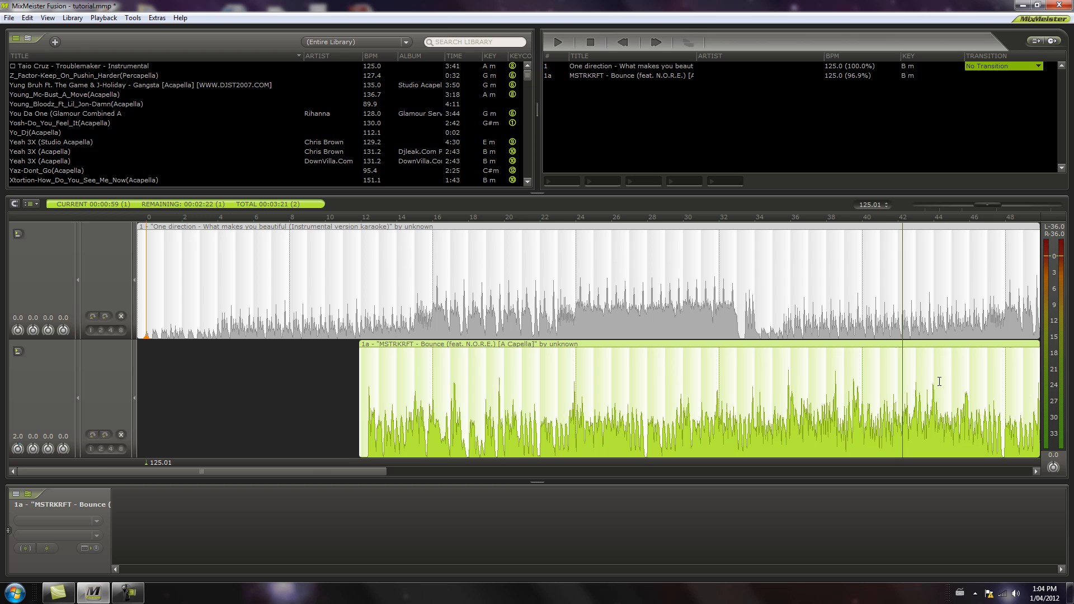
drag(312, 471, 428, 472)
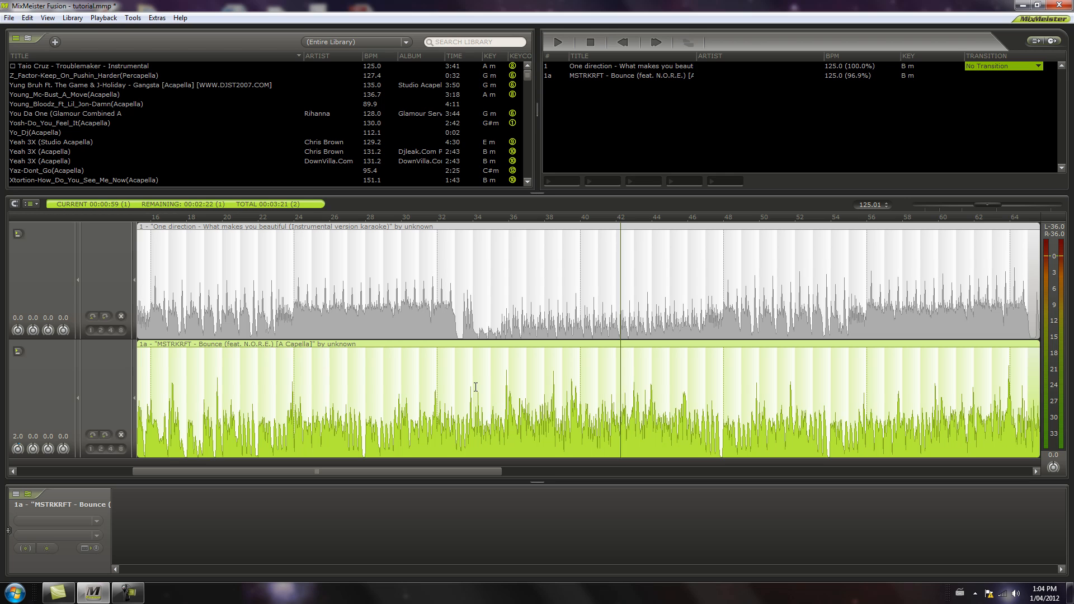
key(space)
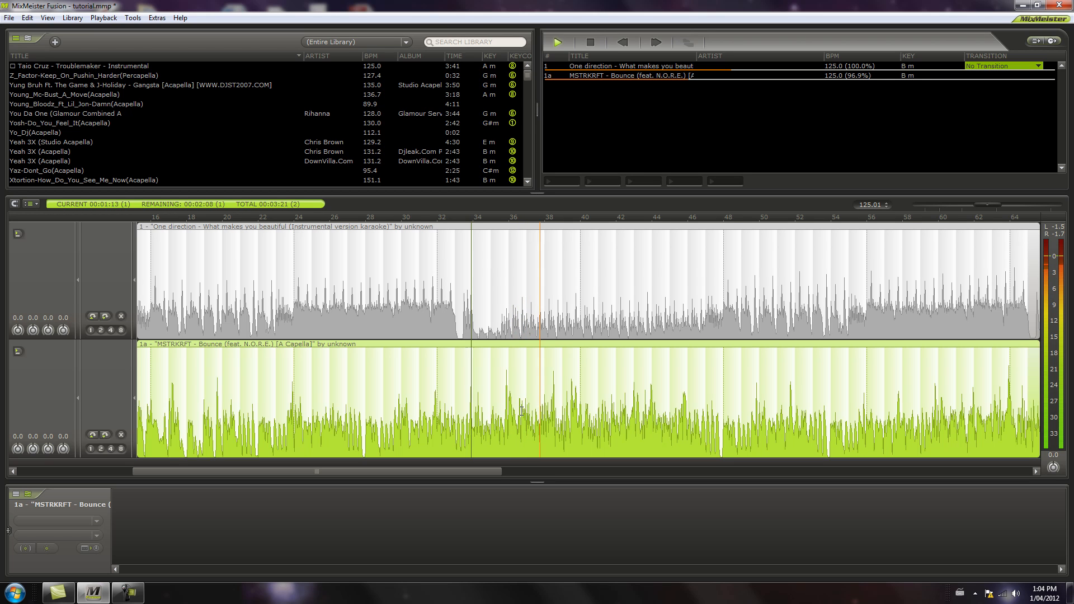
click(590, 42)
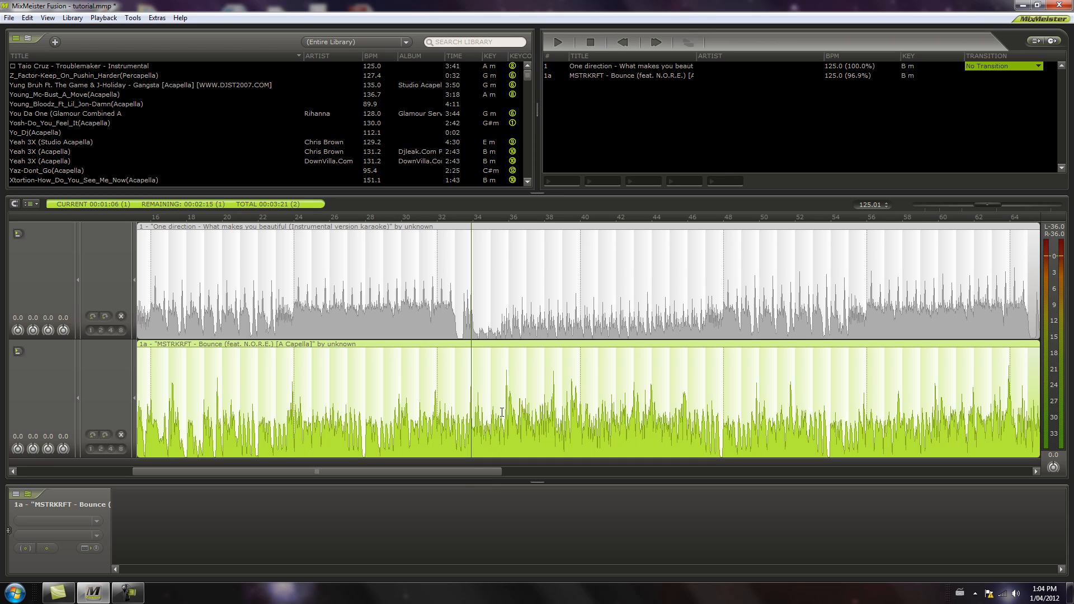
Add a track volume point to the "Bounce" overlay just after bar 36 and set it to 2 dB
click(515, 344)
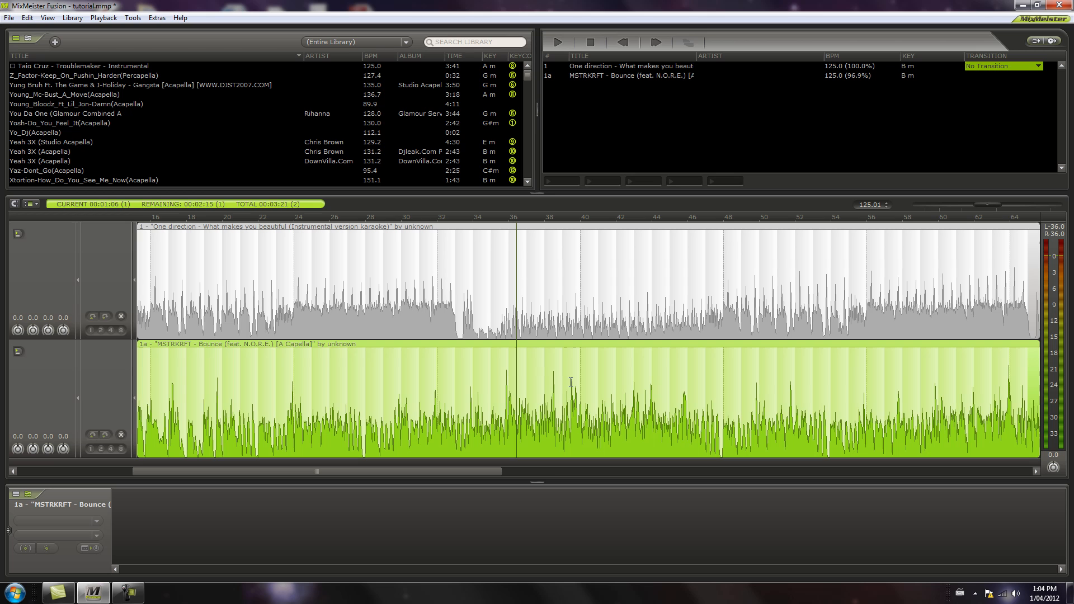
key(v)
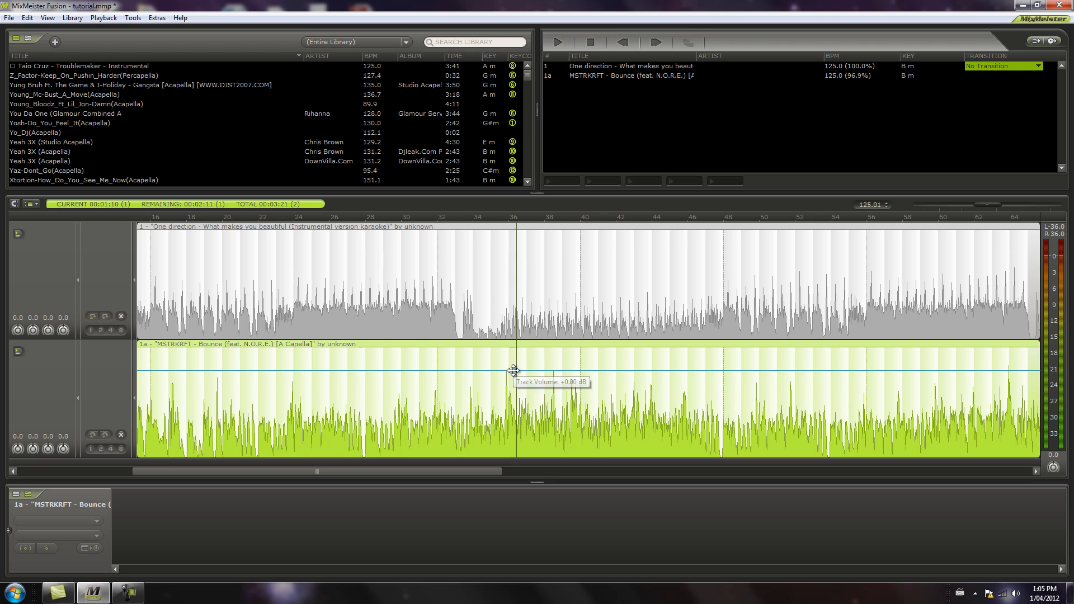
right_click(516, 370)
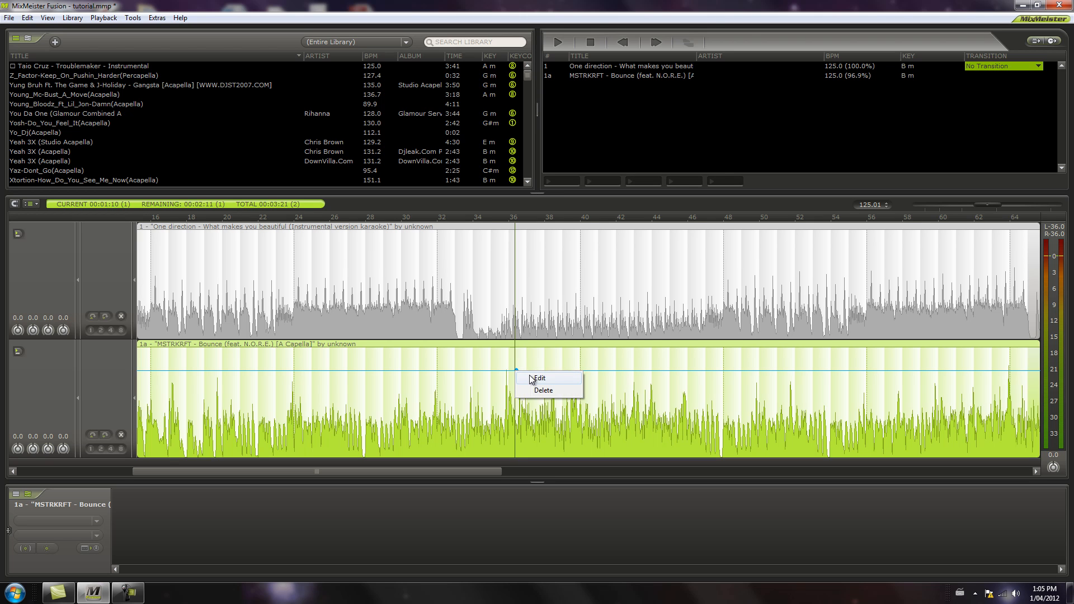
click(531, 377)
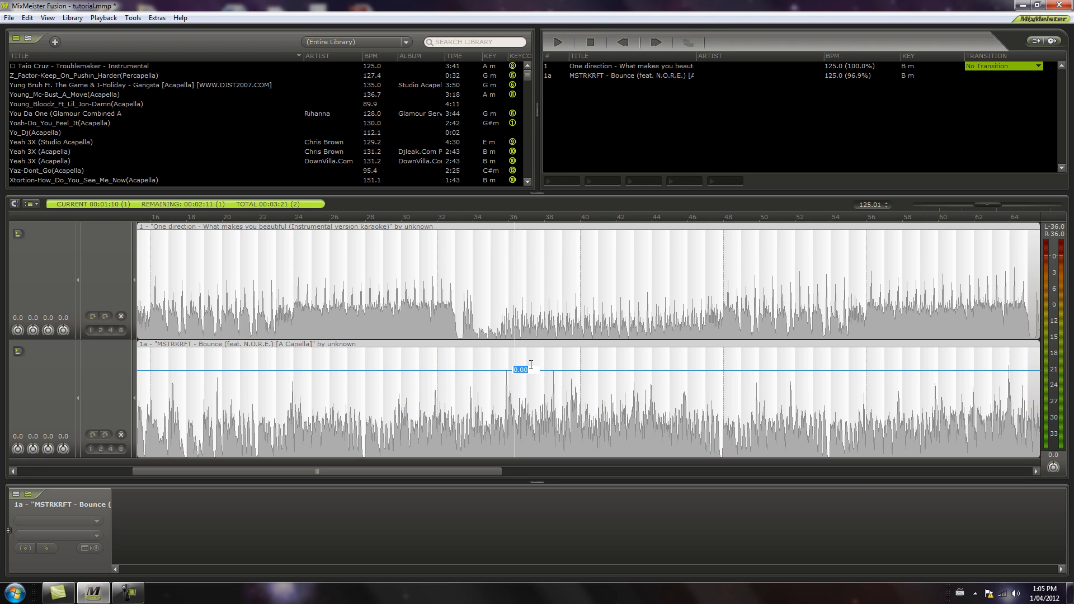
text(2)
key(Return)
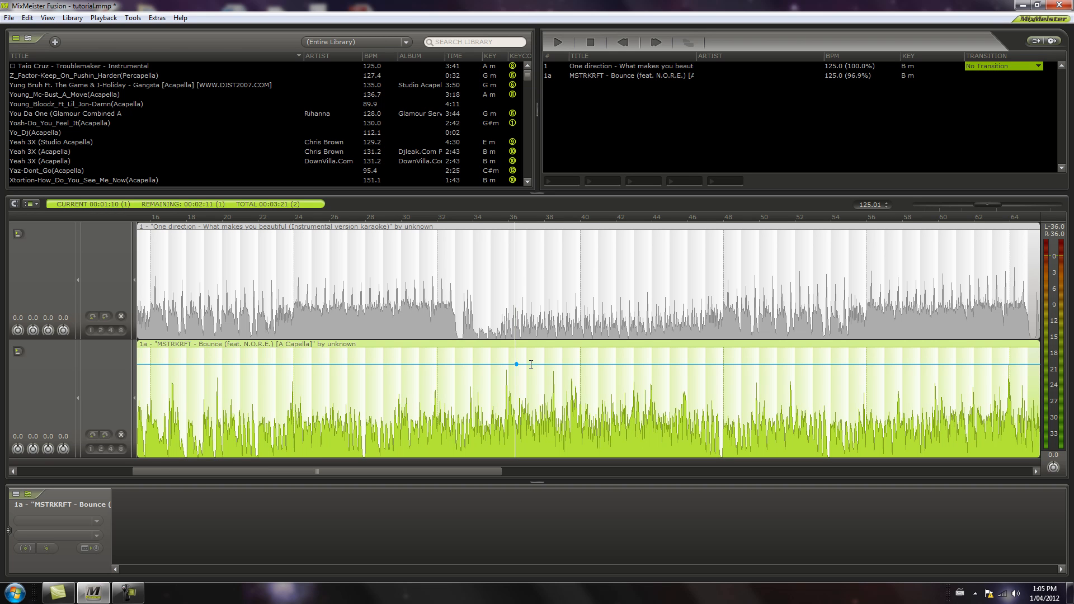
Play both tracks from about midway between bars 35 and 36 to check the overlay's volume, and stop
scroll(495, 411, up, 2)
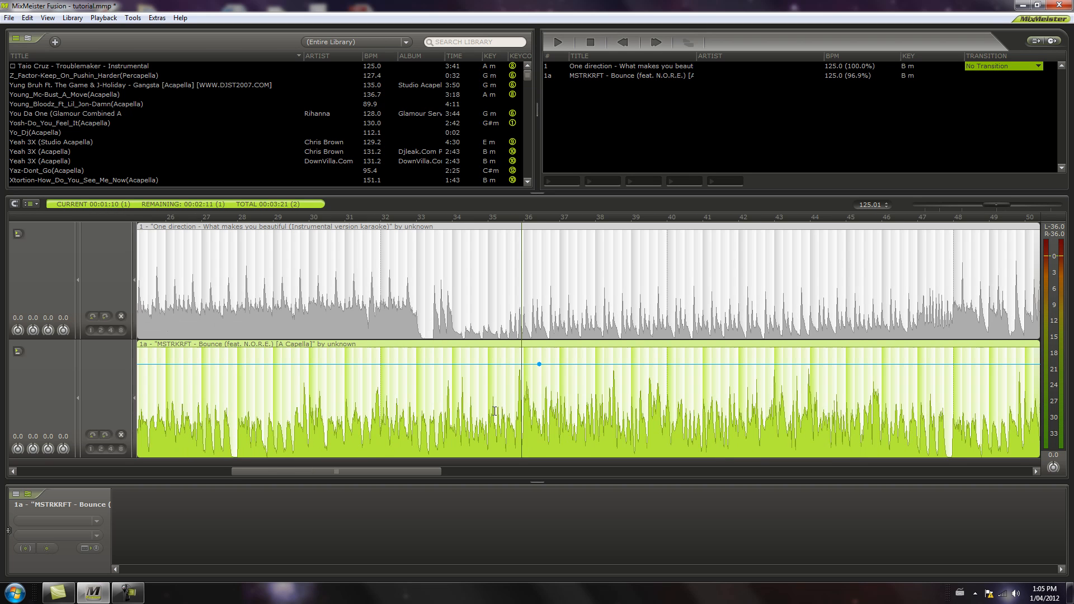
click(511, 380)
key(space)
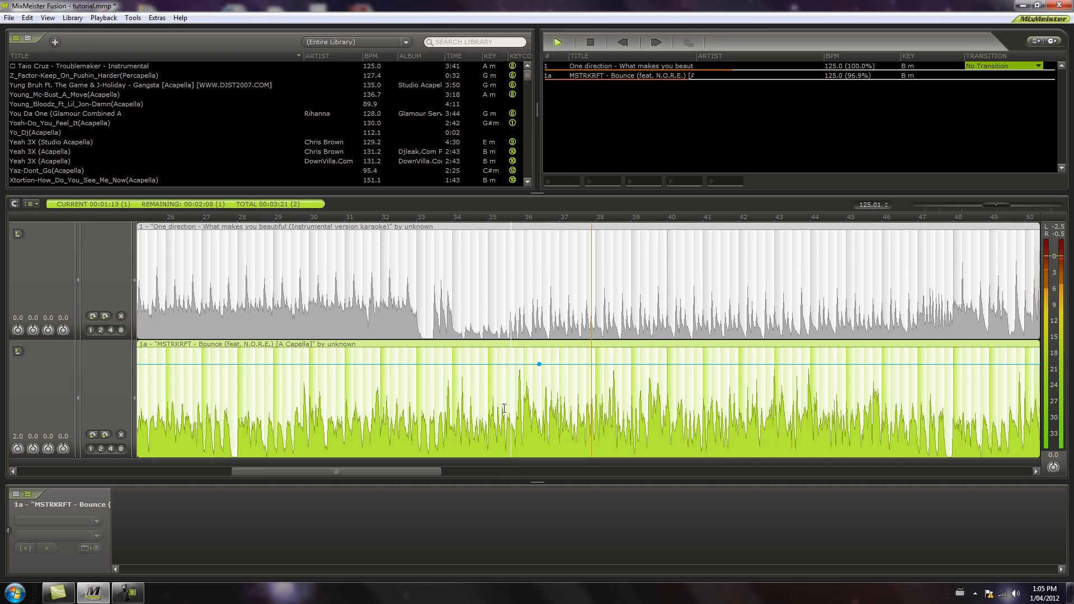
scroll(504, 409, down, 2)
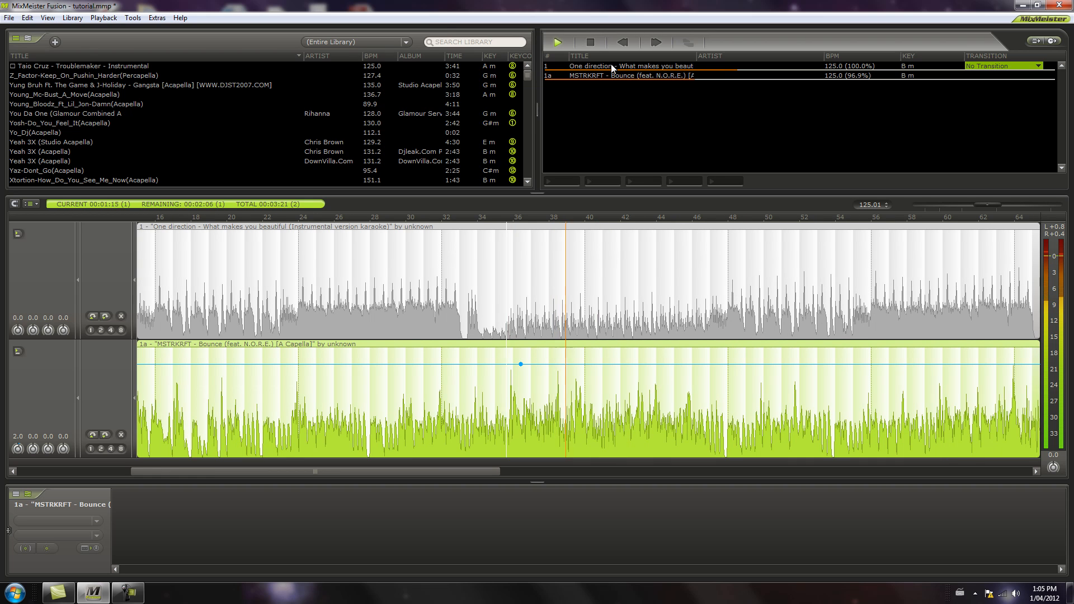
click(595, 44)
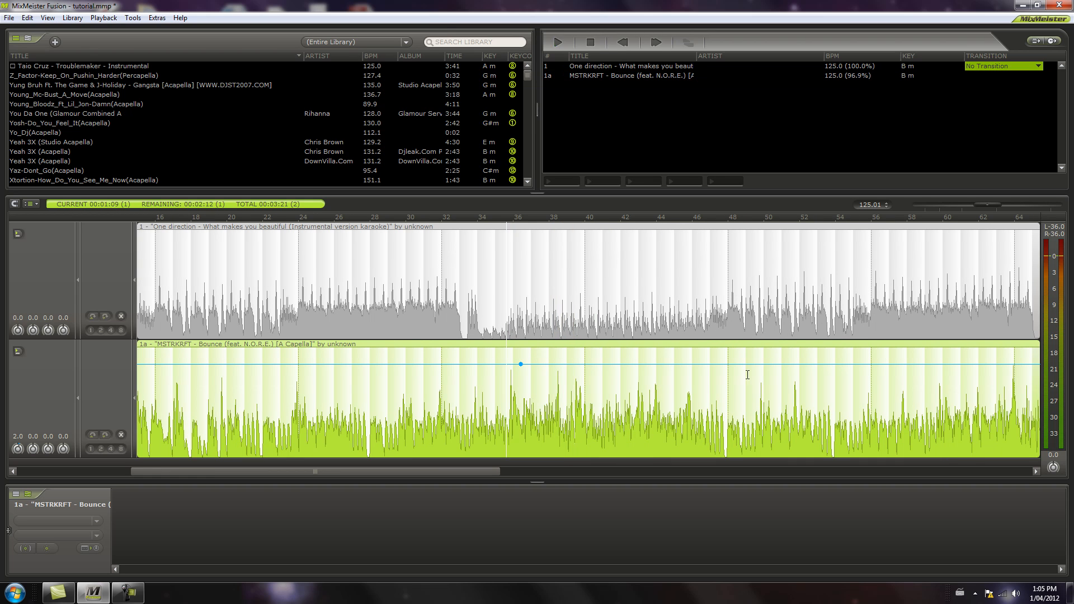
Solo the "What makes you beautiful" instrumental, play it briefly from just after bar 56, and stop
scroll(296, 360, down, 1)
scroll(305, 364, up, 1)
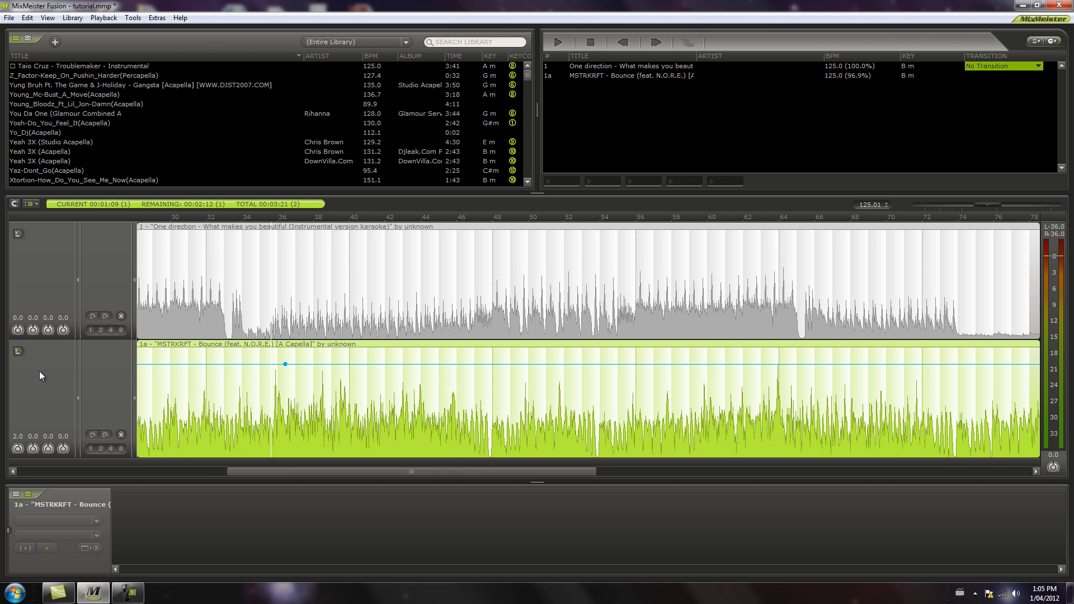
click(19, 351)
click(19, 235)
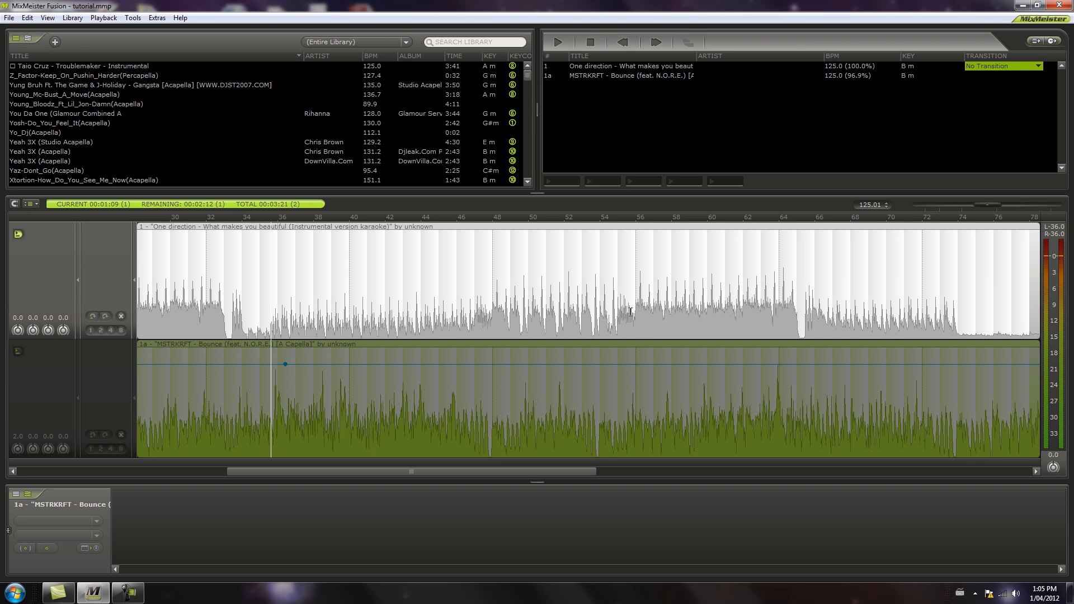
double_click(646, 311)
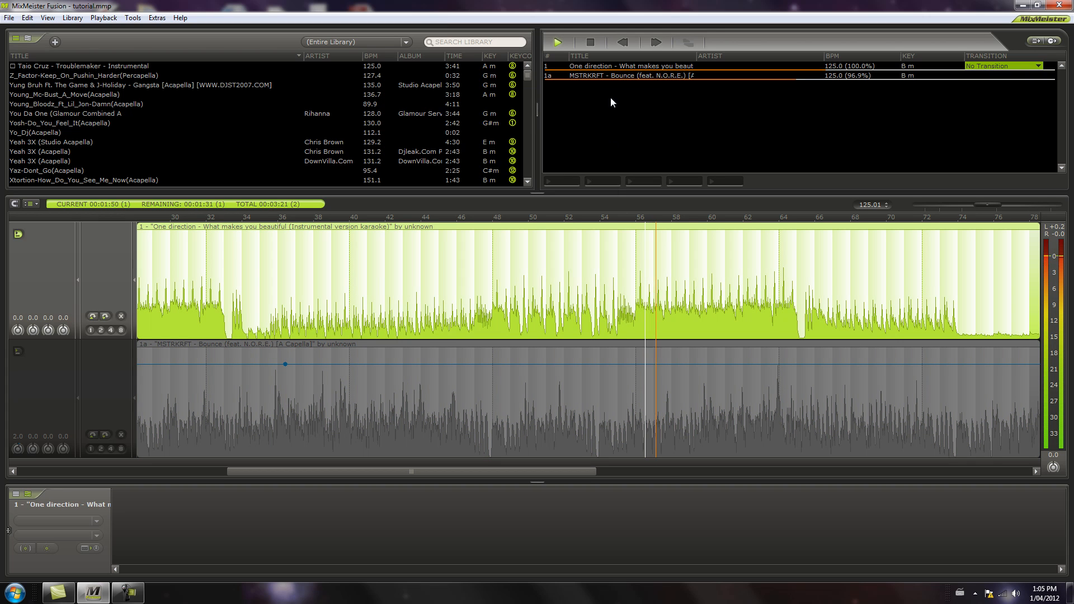
click(589, 43)
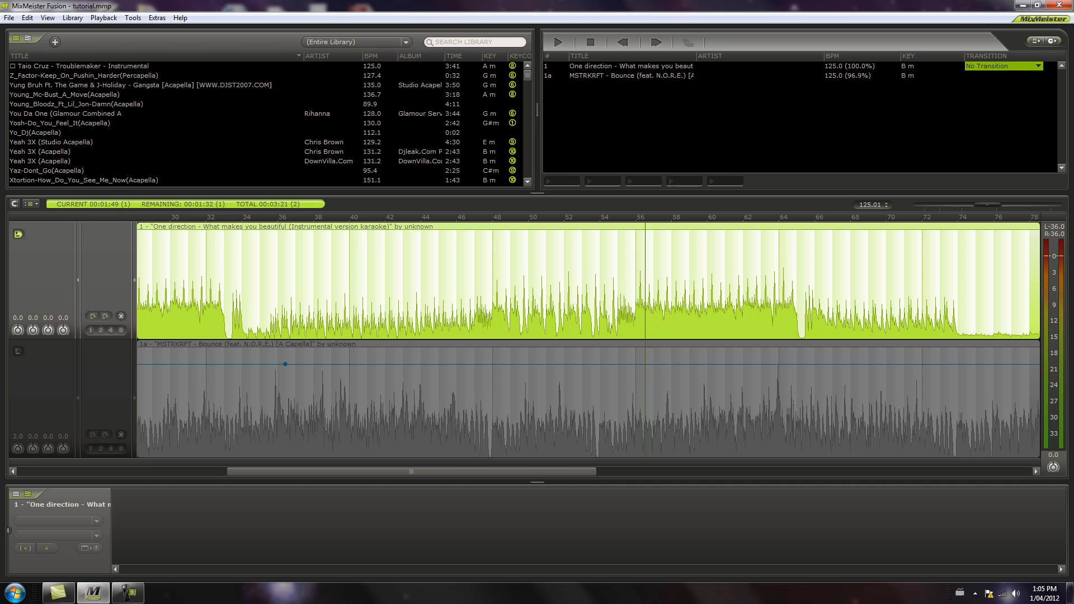
Solo the "Bounce" overlay as well, play both tracks briefly from just before 56:0, and stop
scroll(655, 404, up, 1)
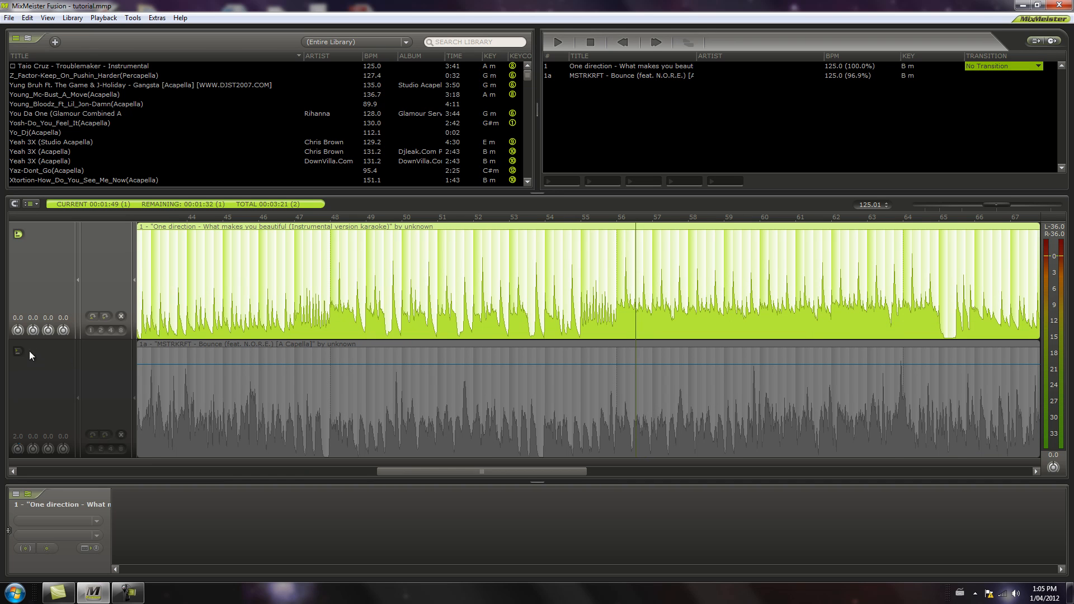
click(448, 404)
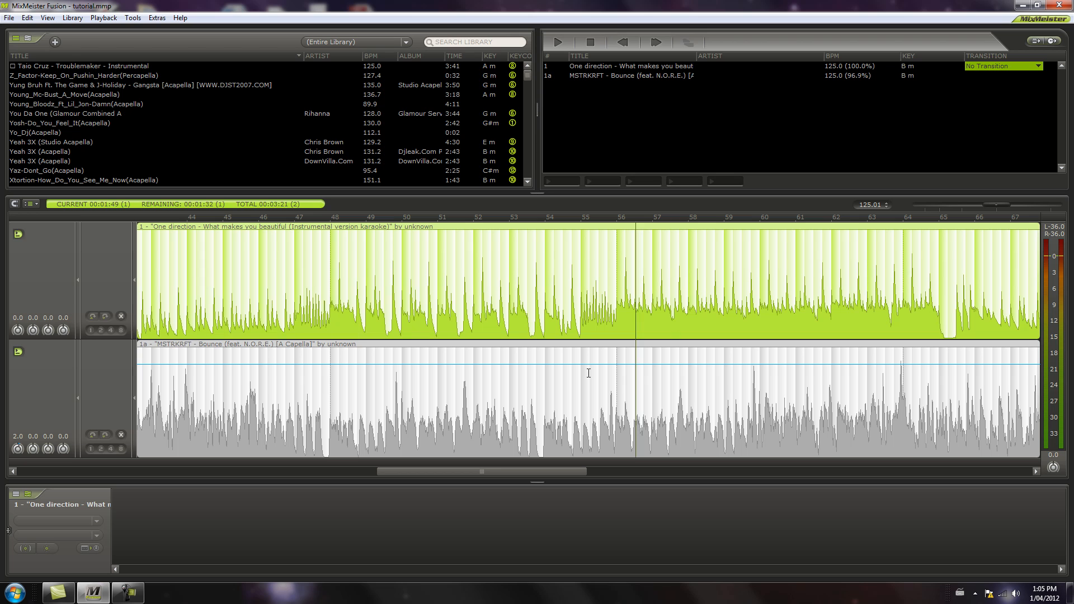
scroll(610, 306, up, 1)
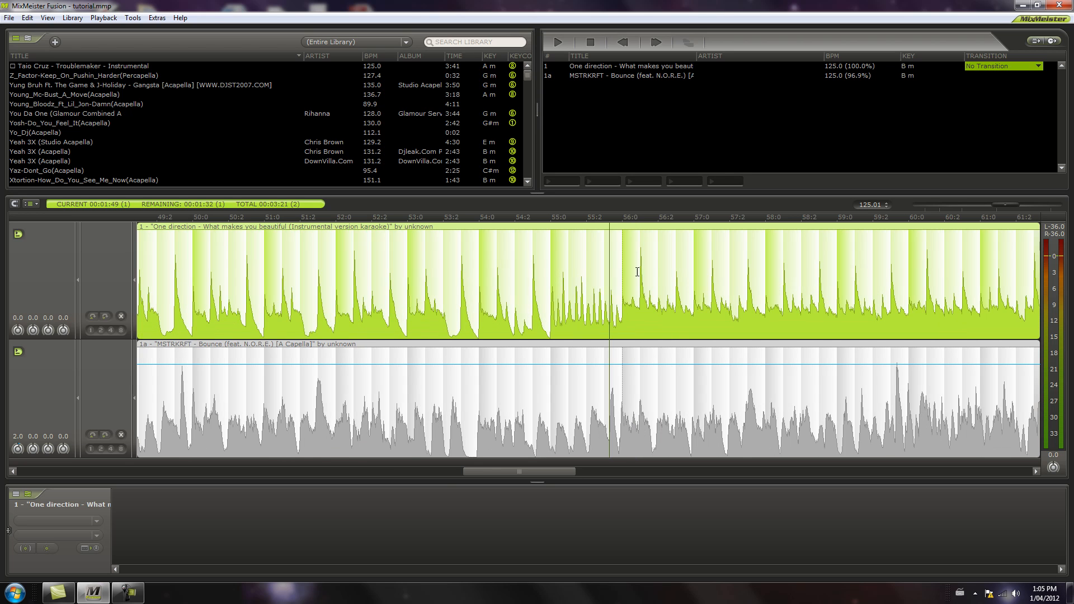
click(623, 266)
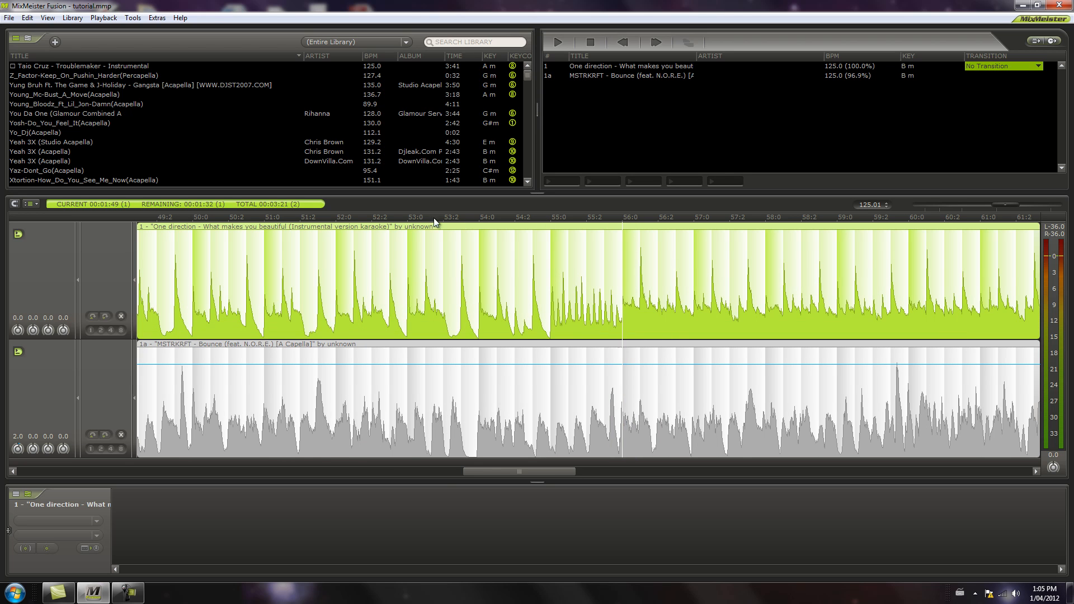
key(space)
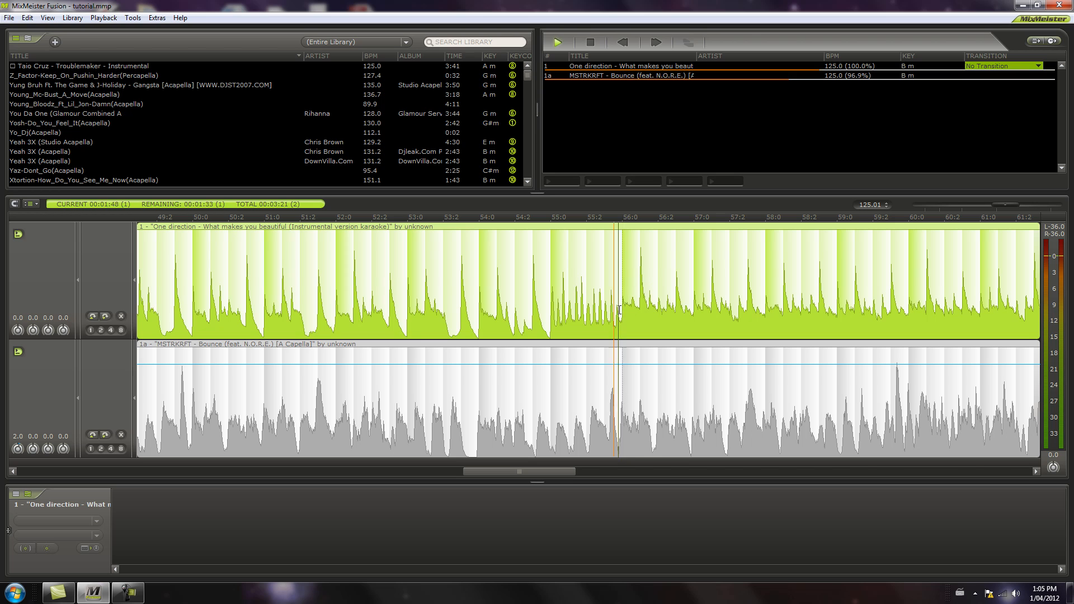
click(590, 43)
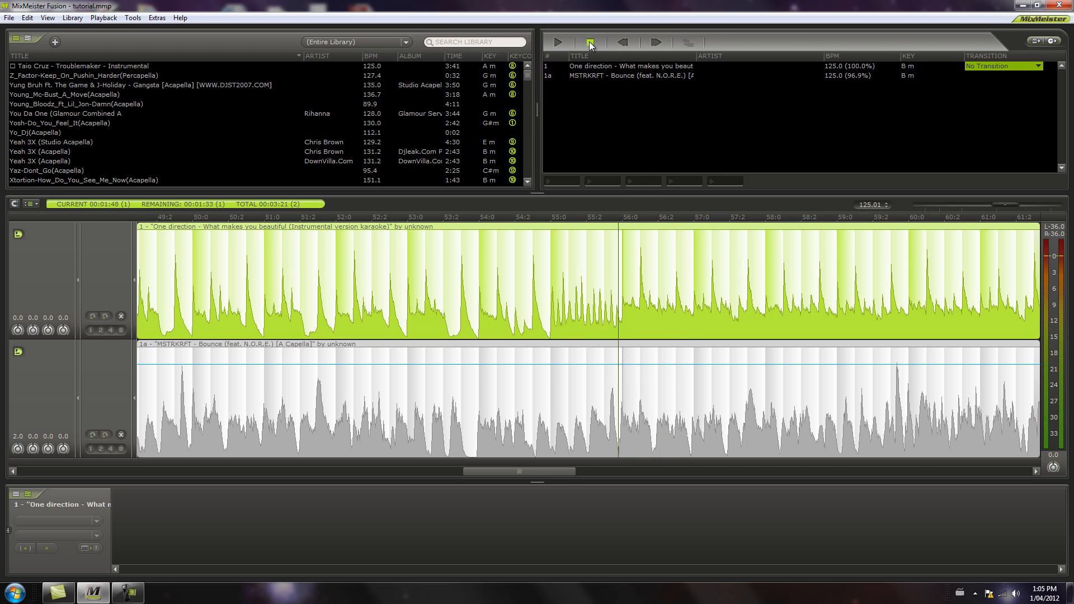
Add a track volume point to the instrumental at about 56:0 and set it to -2 dB
click(624, 256)
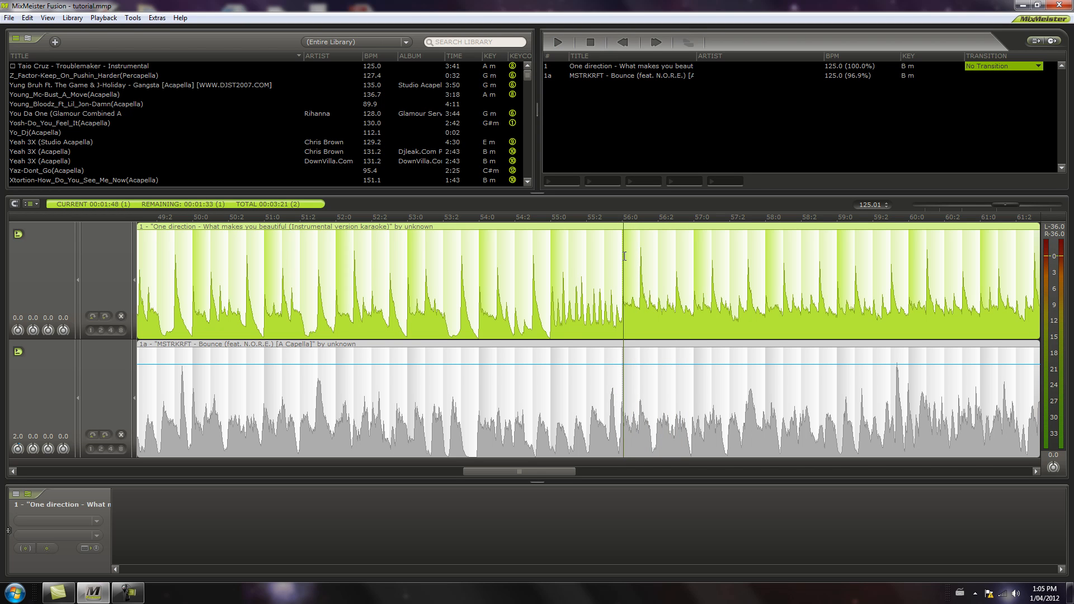
scroll(624, 259, down, 1)
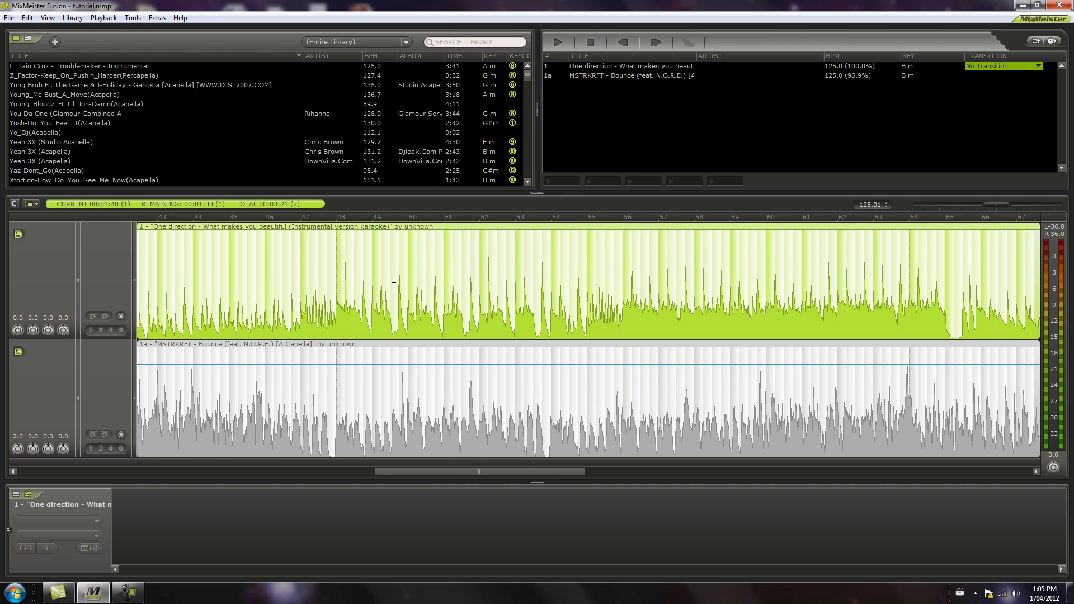
scroll(670, 299, up, 1)
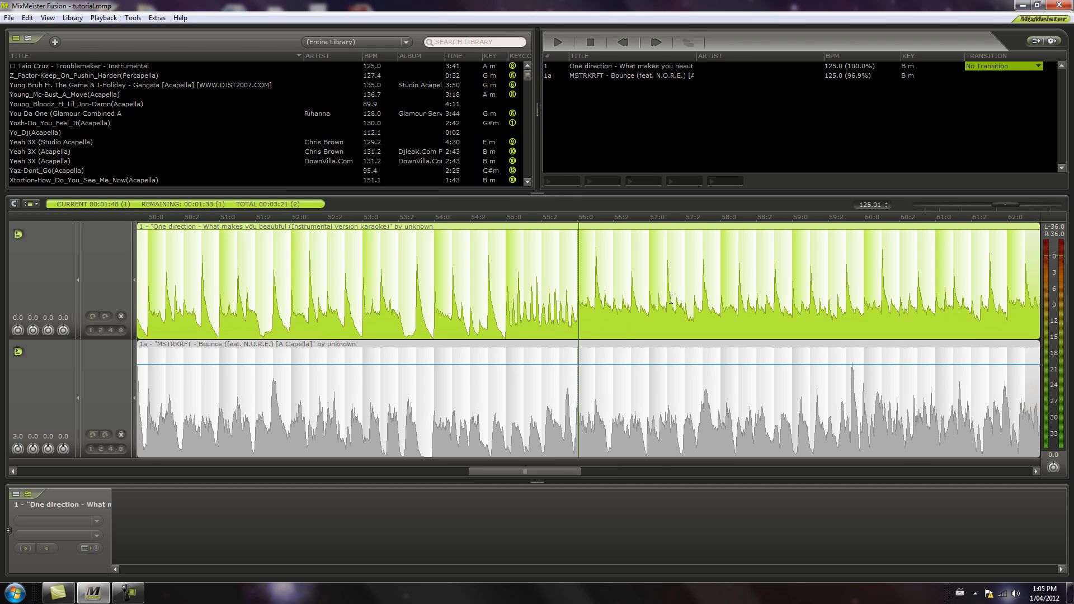
double_click(579, 252)
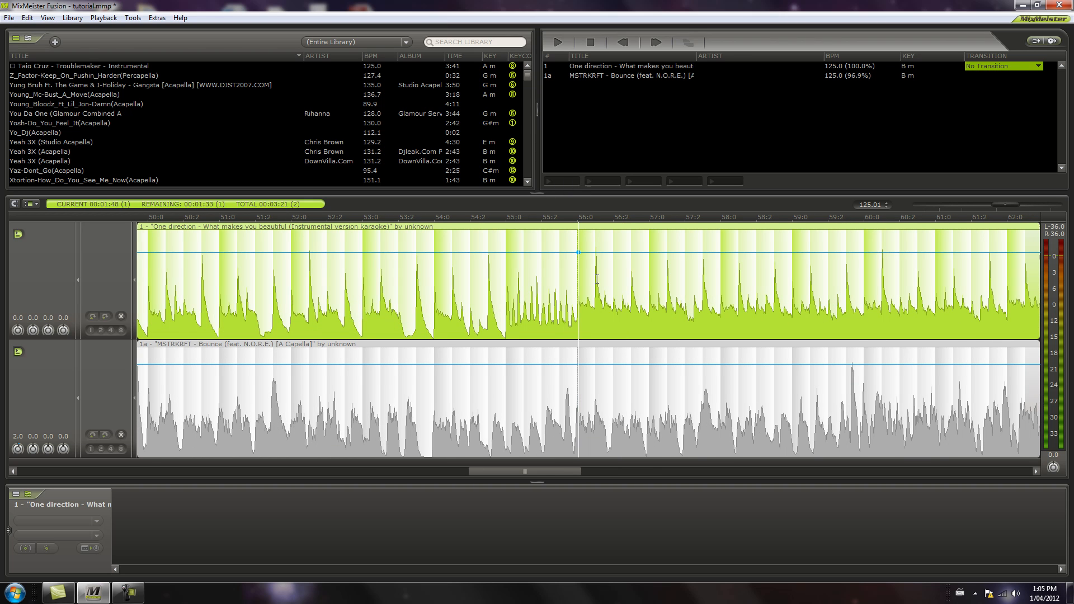
right_click(580, 253)
click(606, 261)
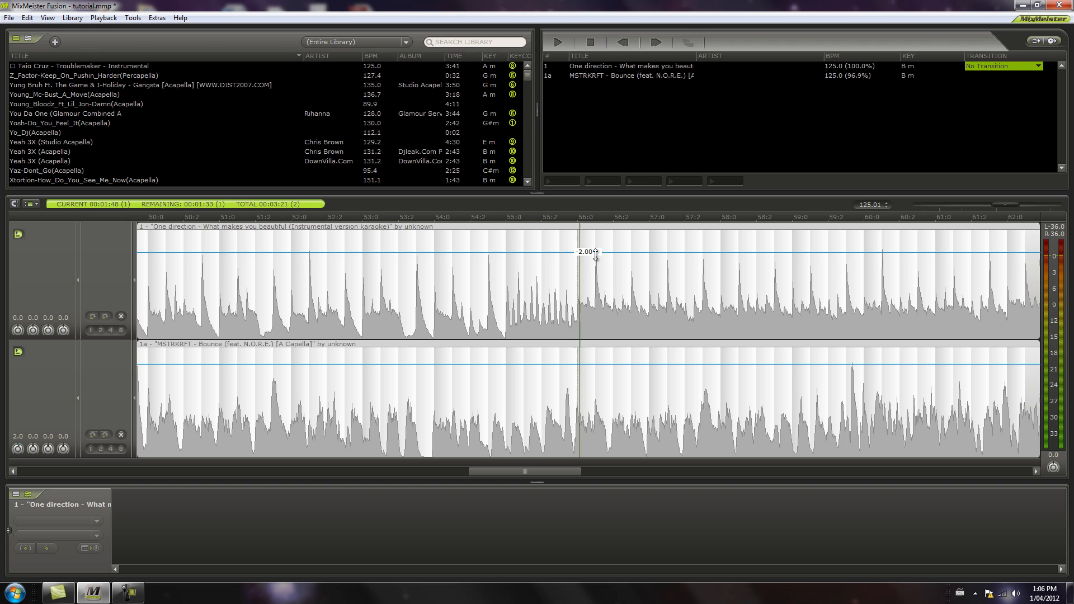
key(Return)
Play both tracks from just before 56:0 to check the instrumental's new volume, and stop
click(510, 313)
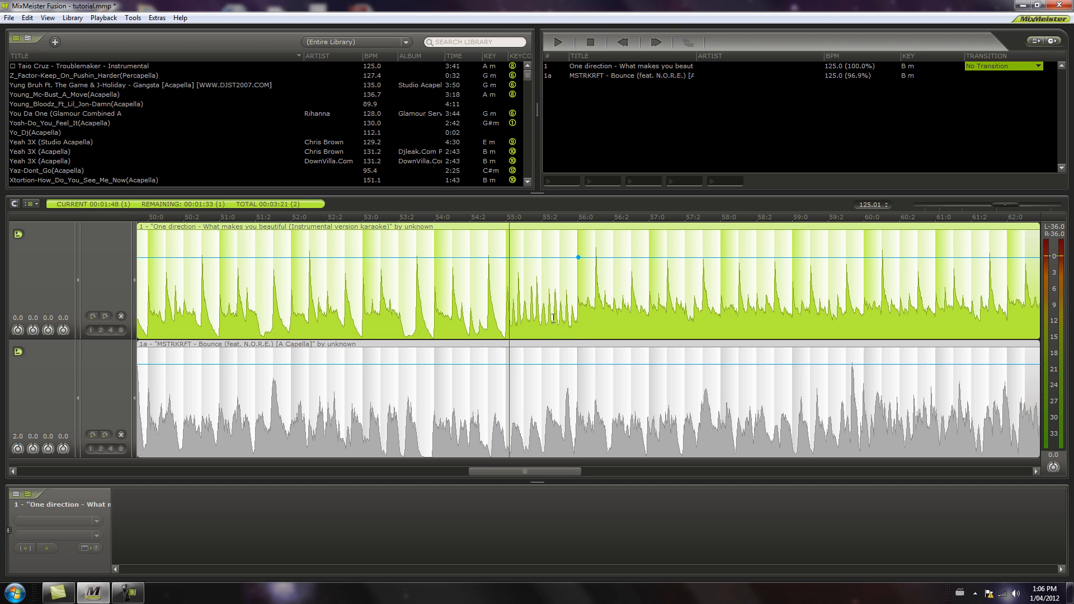
click(571, 305)
key(space)
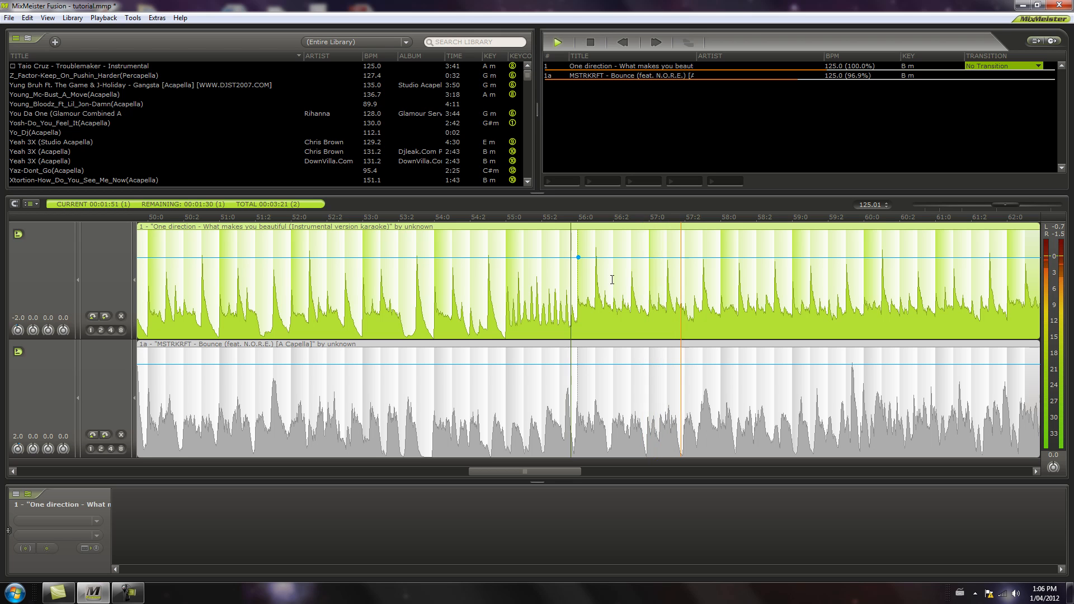
click(591, 43)
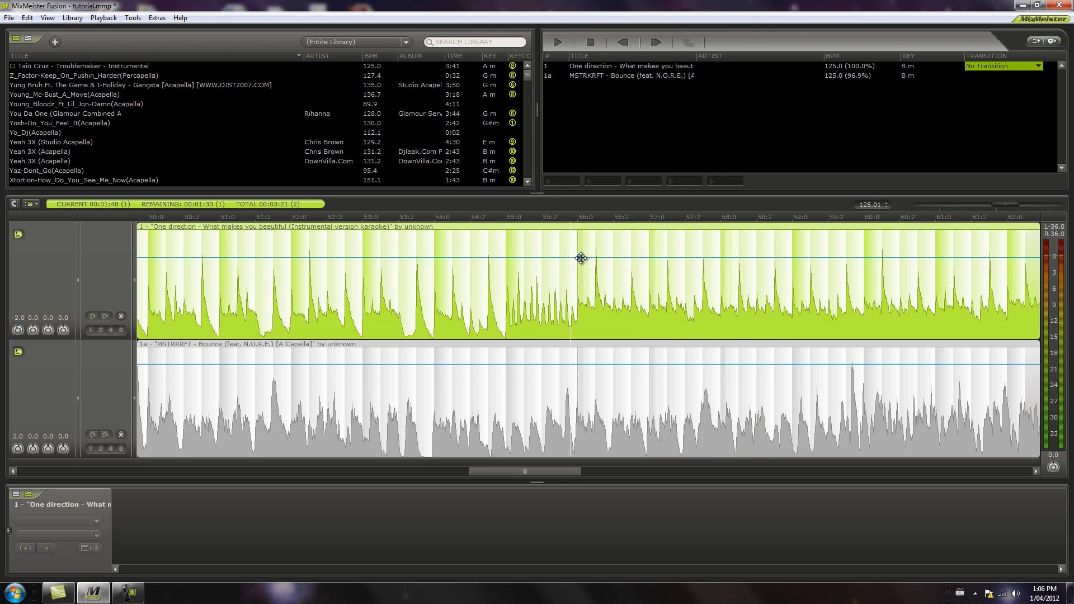
Set the instrumental's track volume point at about 56:0 to -5 dB, play both tracks to check it, and stop
right_click(579, 257)
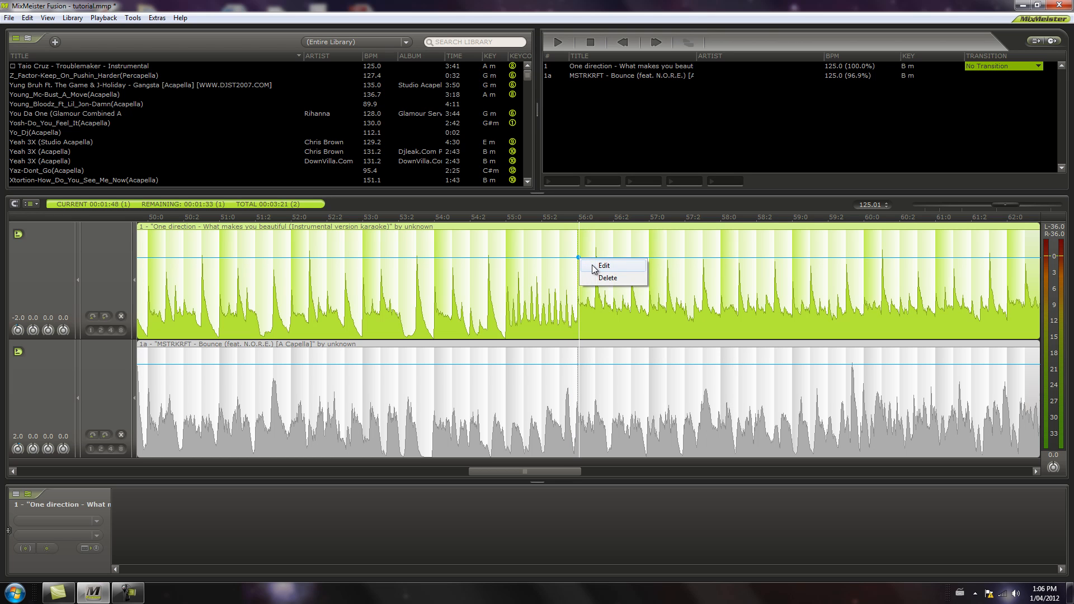
click(591, 264)
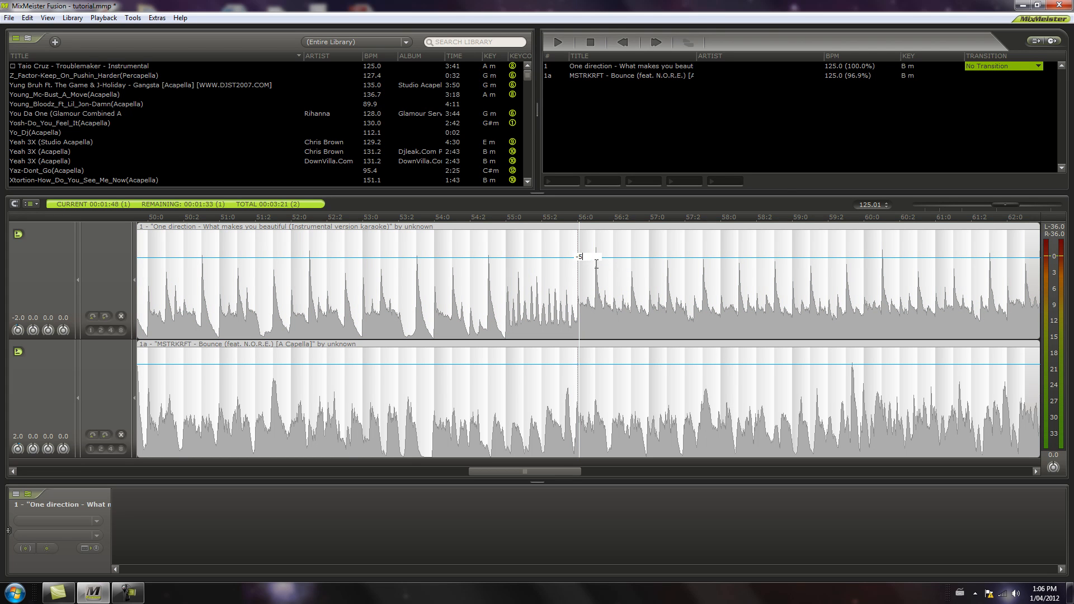
click(596, 264)
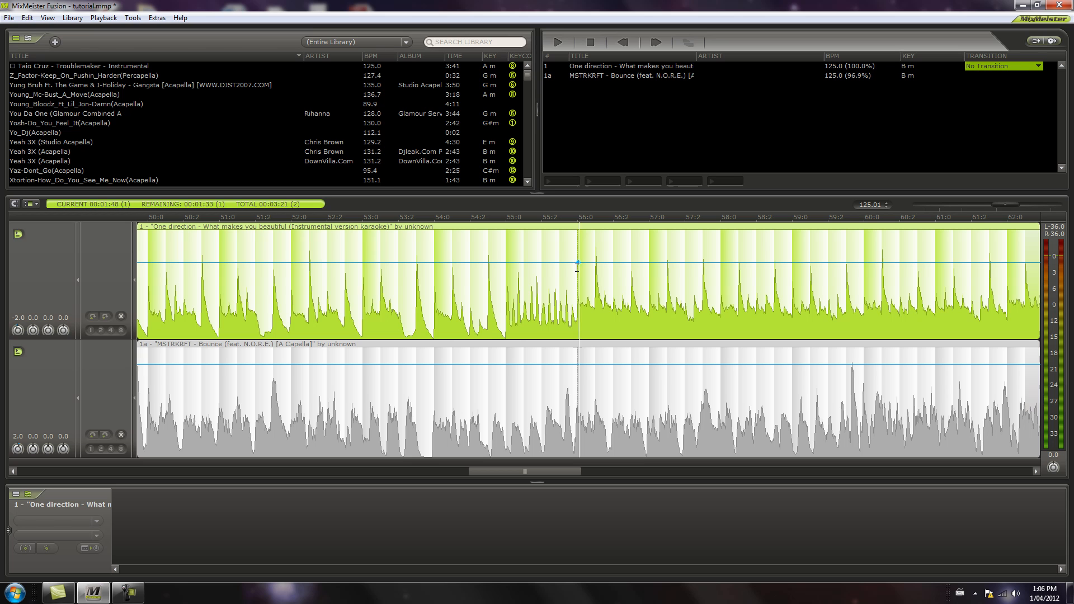
key(space)
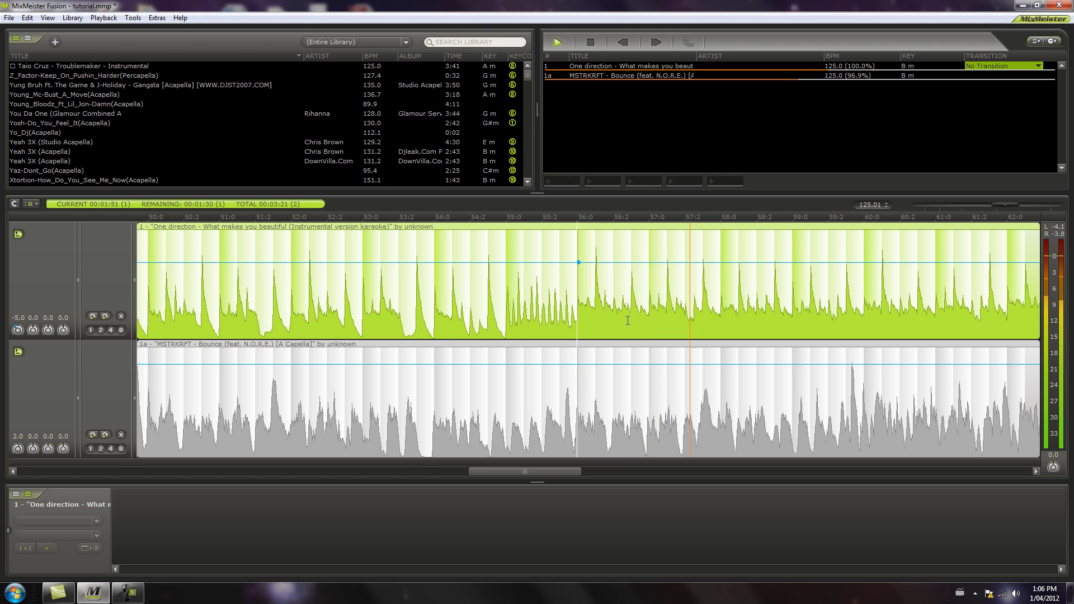
click(592, 43)
Add two track volume points close together on the "Bounce" acapella just before 56:0
scroll(588, 321, up, 3)
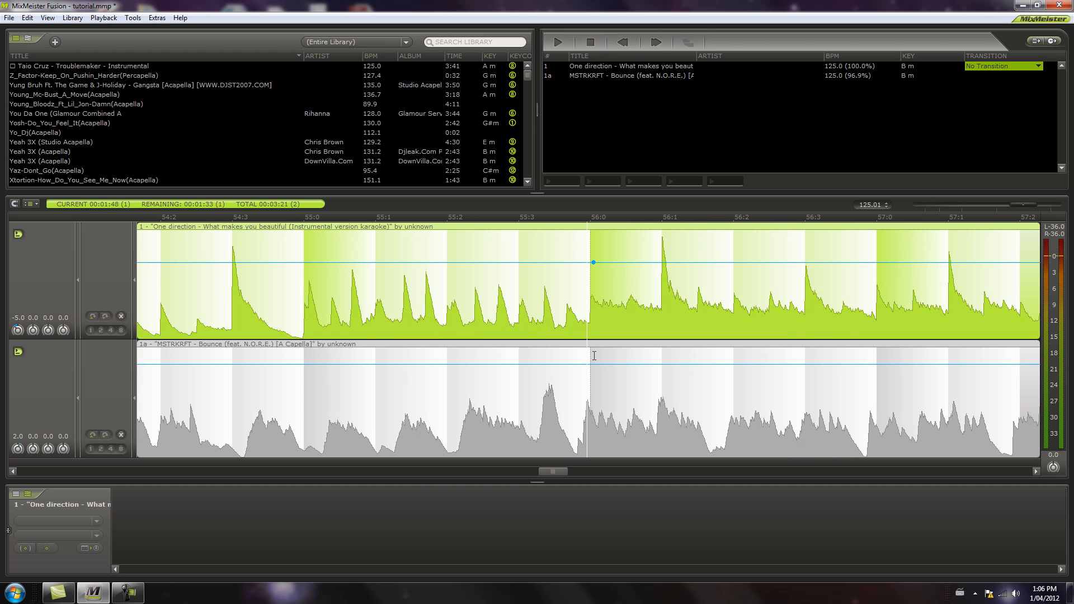
click(594, 356)
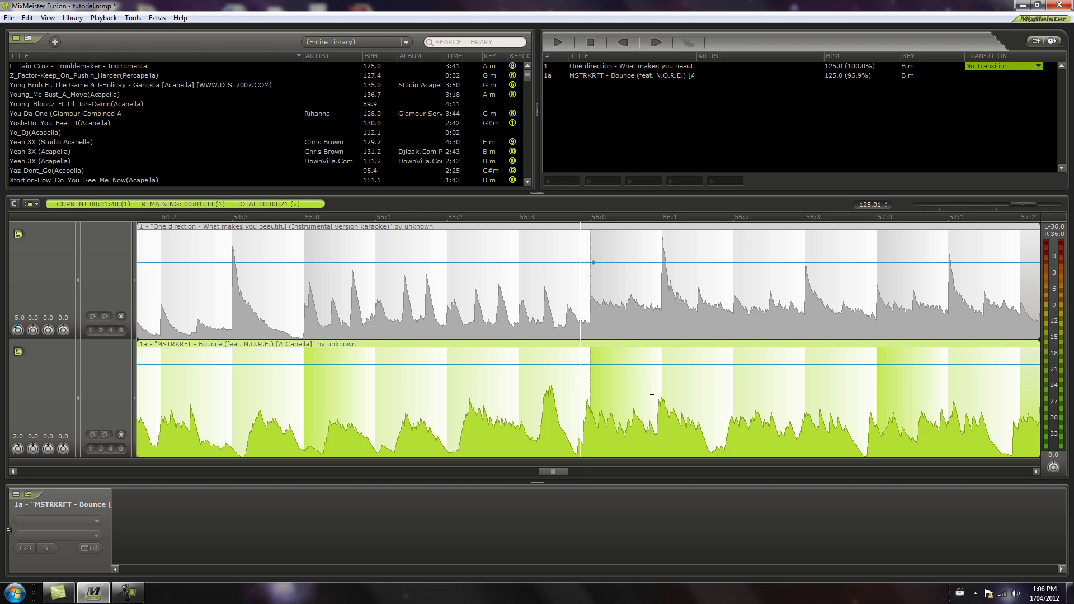
scroll(564, 409, up, 2)
scroll(565, 409, down, 2)
scroll(613, 393, down, 2)
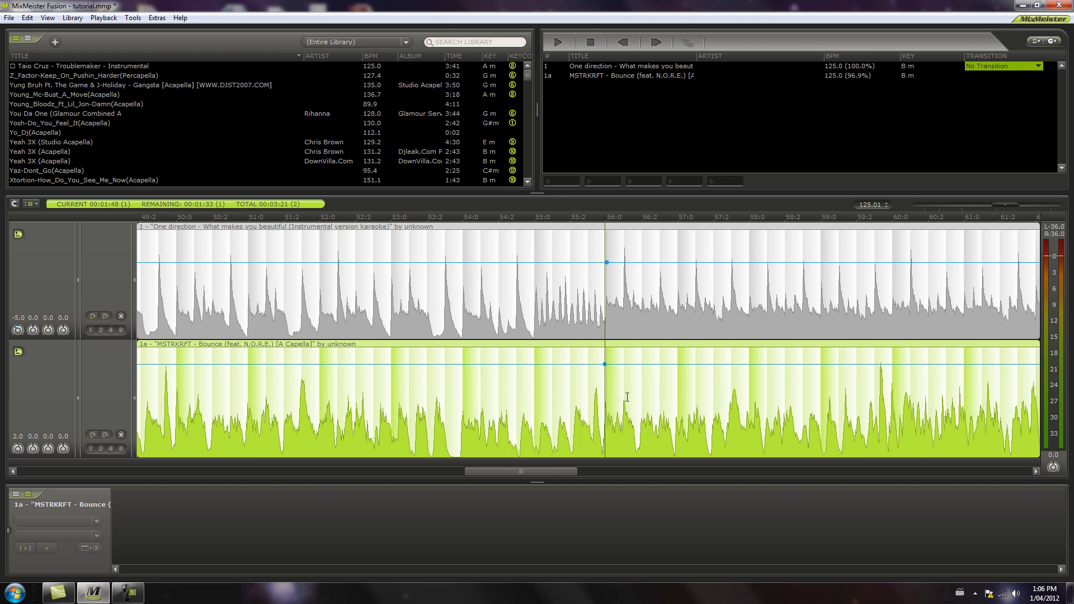
scroll(611, 409, up, 2)
scroll(507, 364, down, 2)
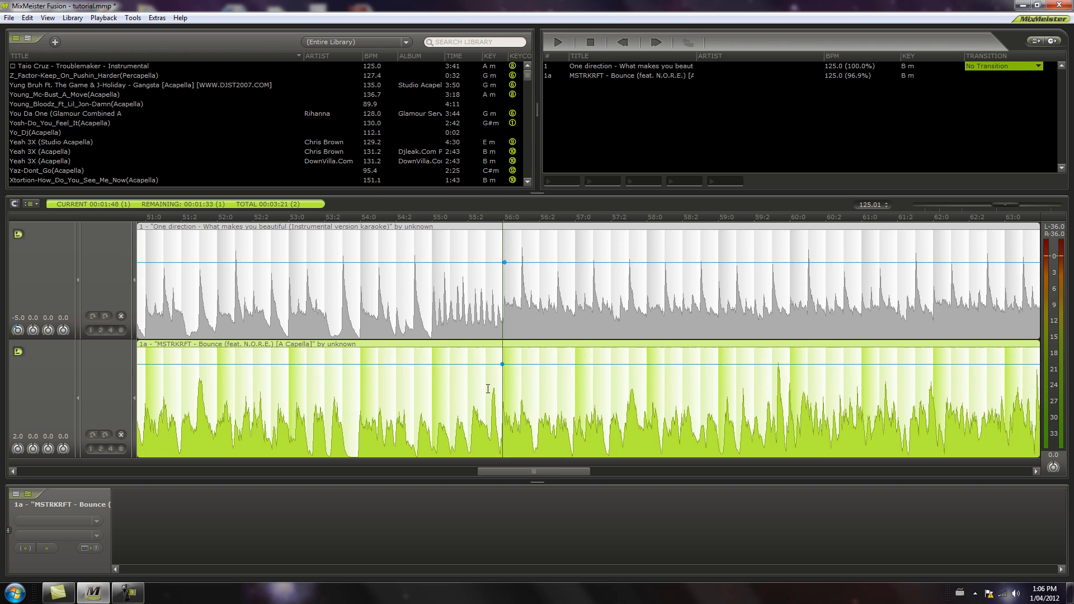
scroll(539, 350, up, 4)
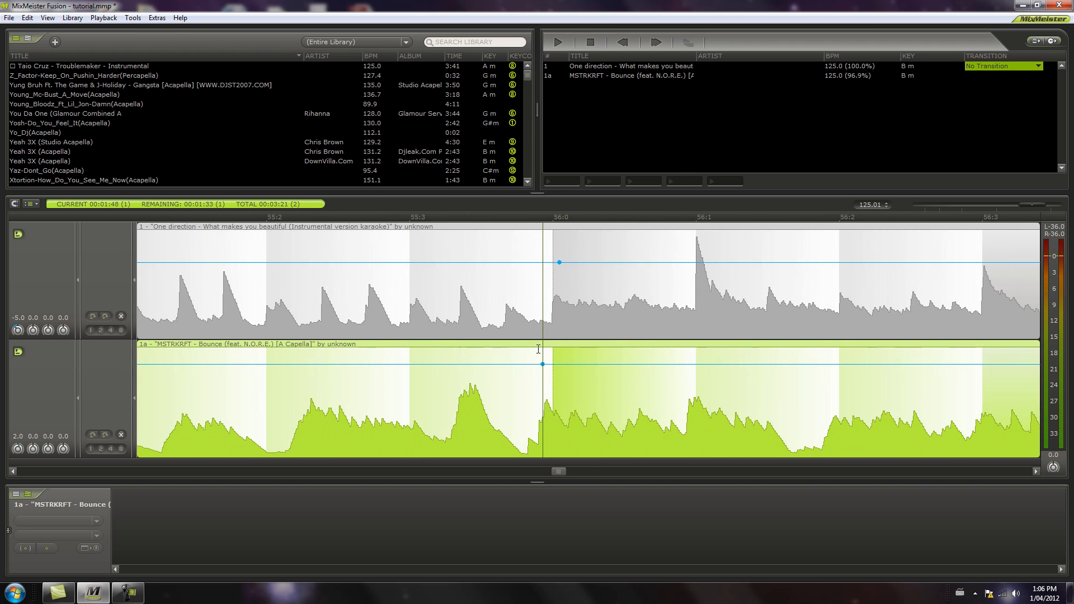
click(462, 362)
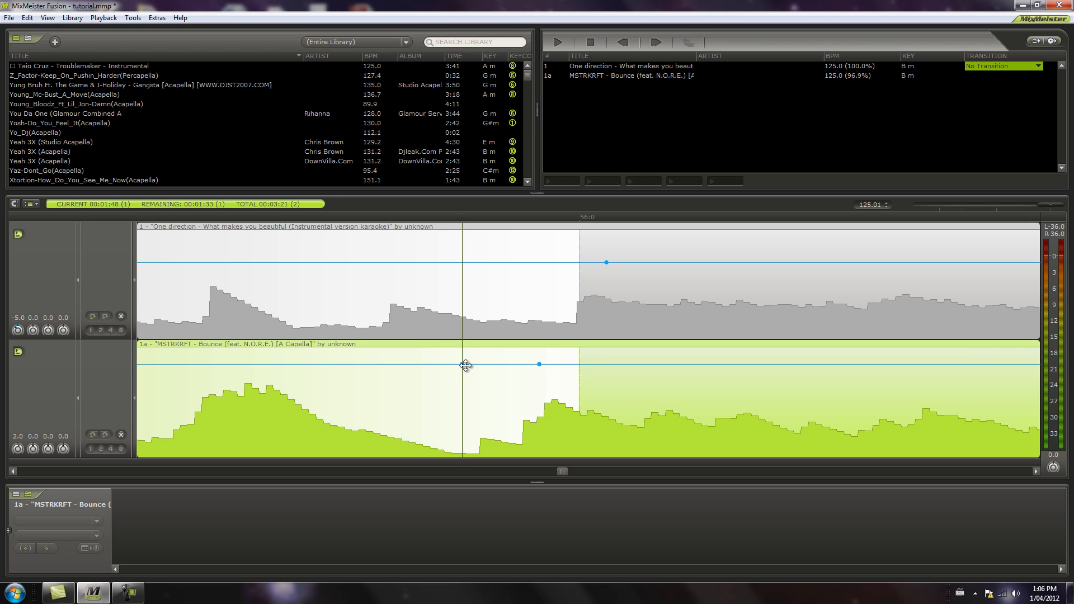
mouse_move(465, 365)
click(539, 364)
mouse_move(539, 364)
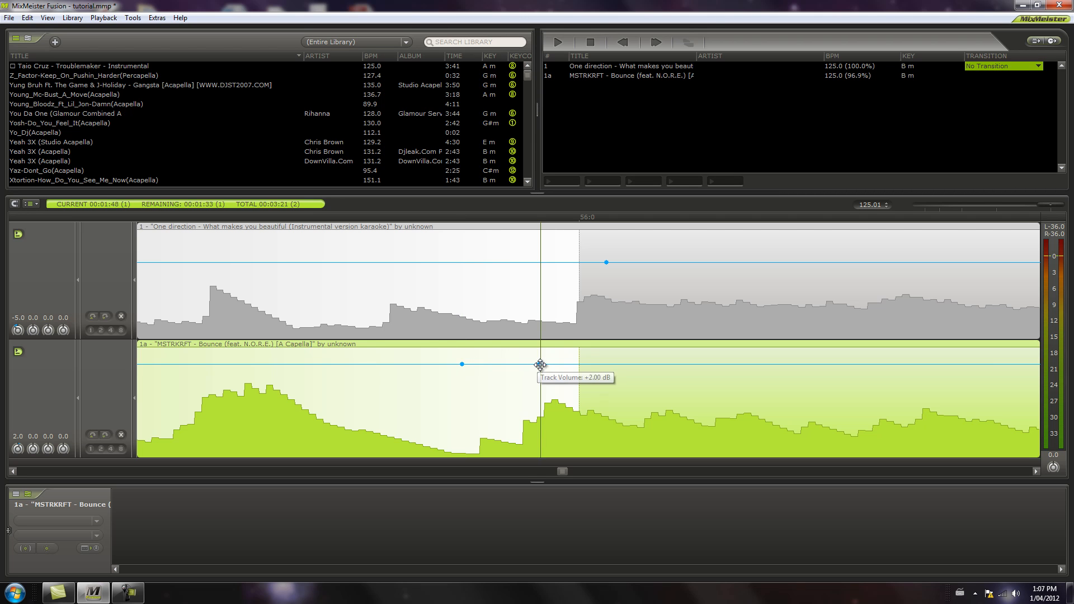
Raise the second of the acapella's two volume points to about 5.1 dB
right_click(539, 364)
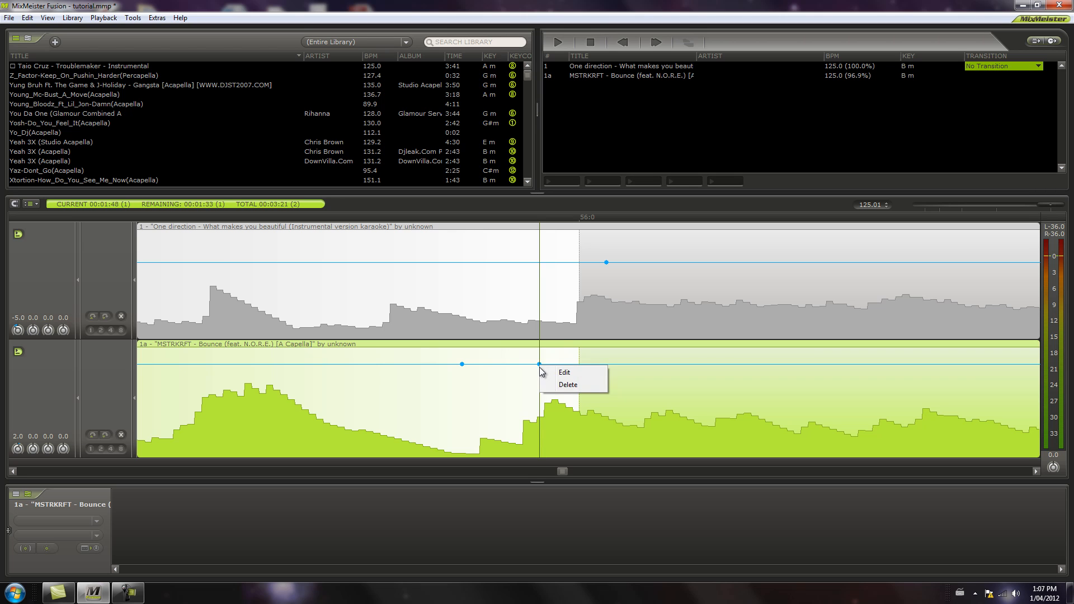
drag(540, 364, 540, 358)
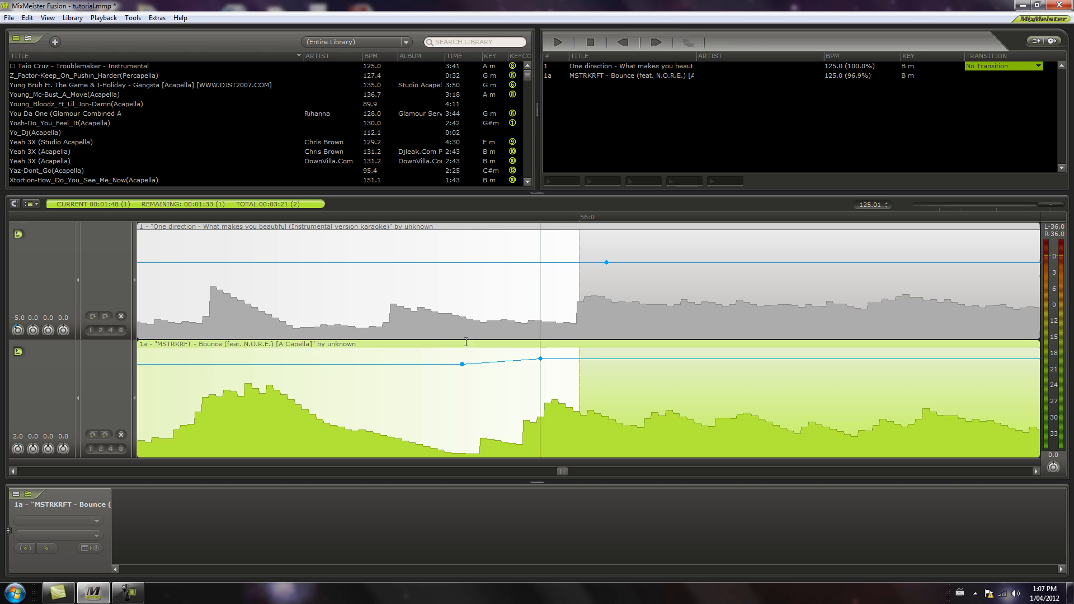
click(461, 362)
click(541, 357)
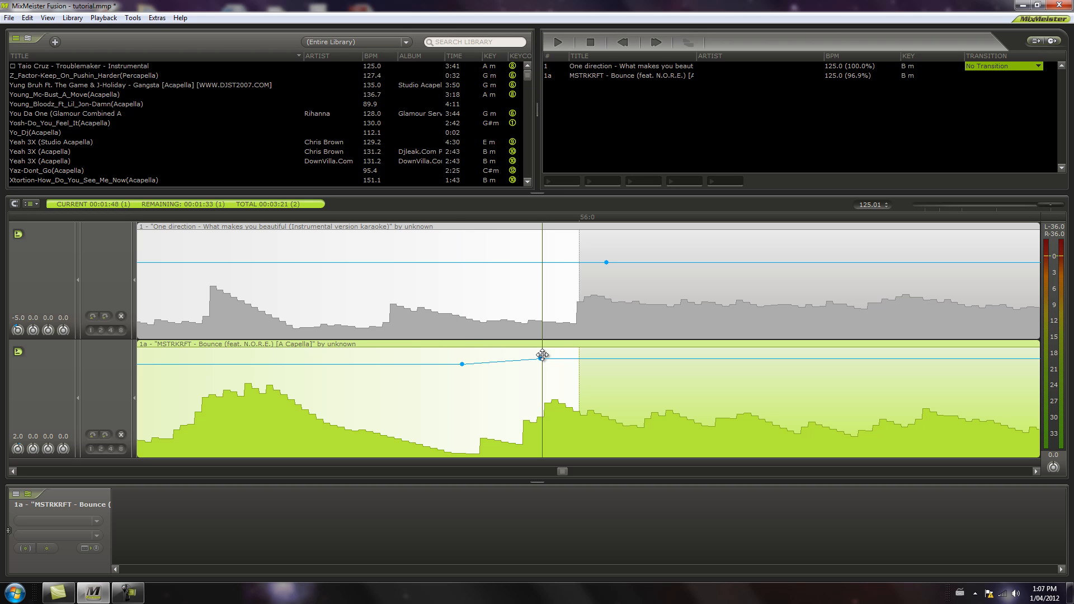
Play both tracks from the acapella's first volume point to check the vocal boost, and stop
click(461, 364)
key(space)
scroll(460, 362, down, 2)
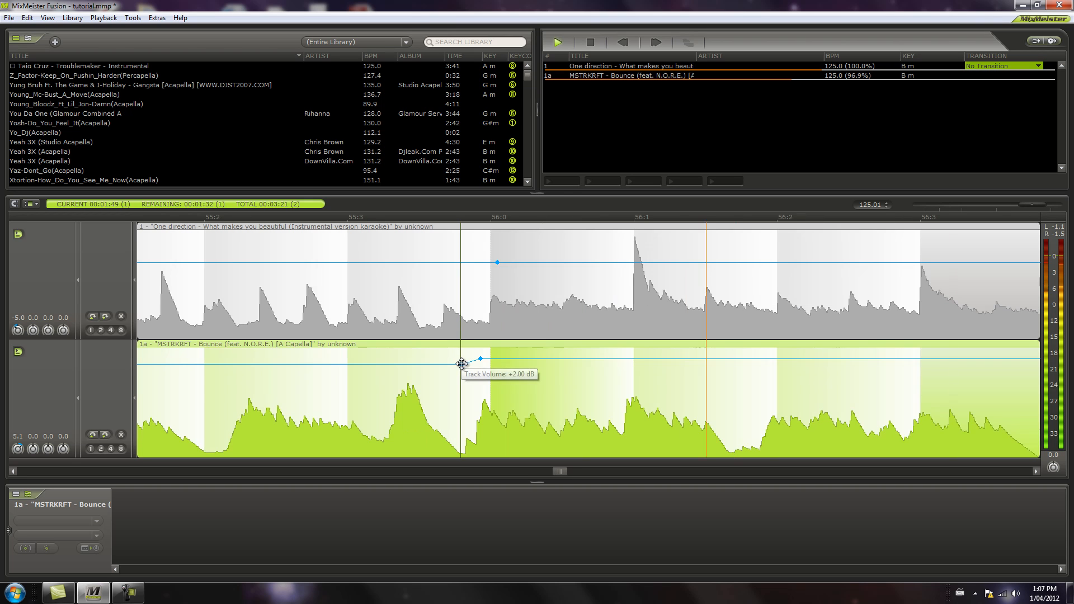
scroll(614, 332, down, 2)
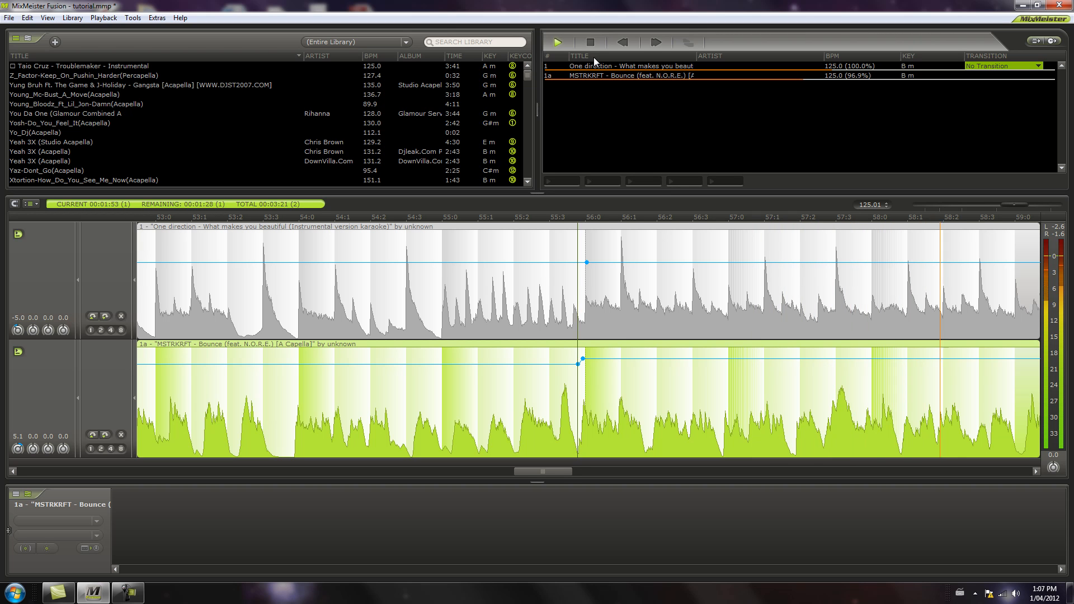
click(591, 43)
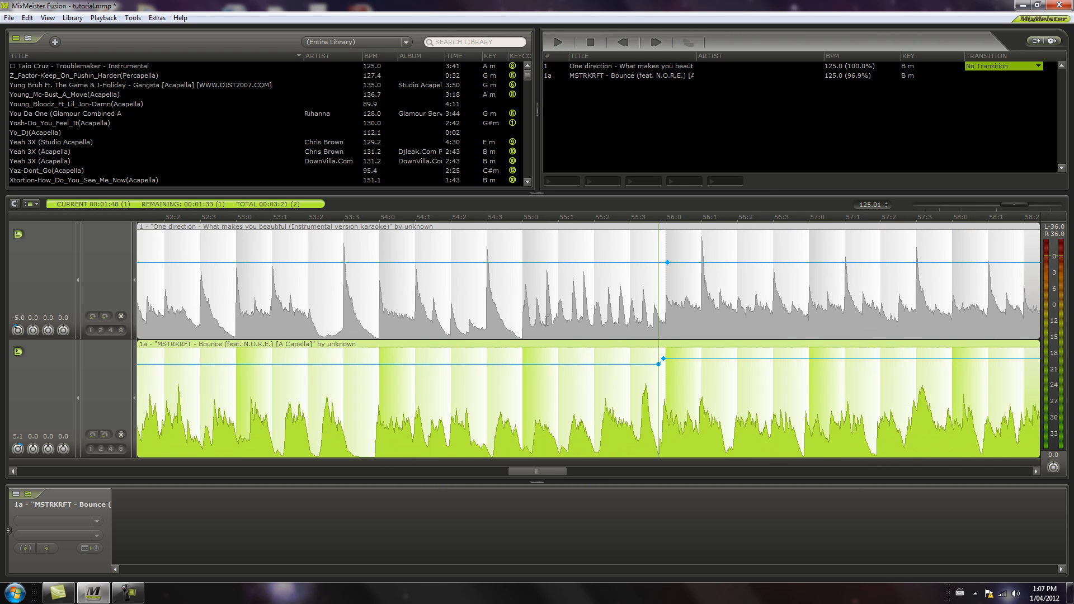
Add a track volume point to the instrumental between 55:3 and 56:0, ahead of the existing one, and set it to 0.0 dB
click(663, 260)
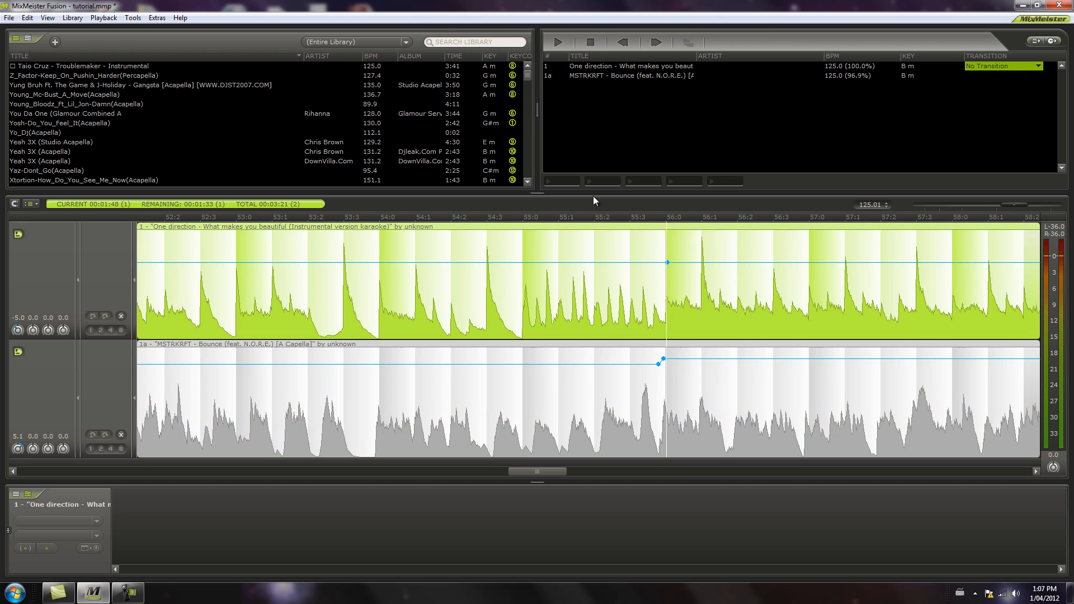
click(657, 259)
scroll(658, 260, up, 2)
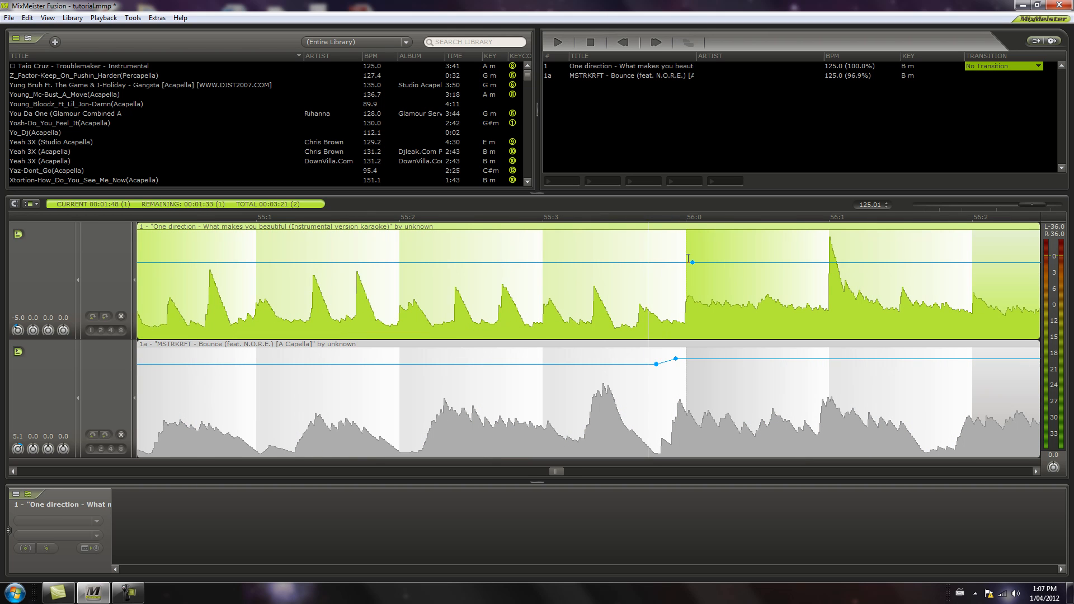
click(673, 263)
scroll(673, 261, up, 1)
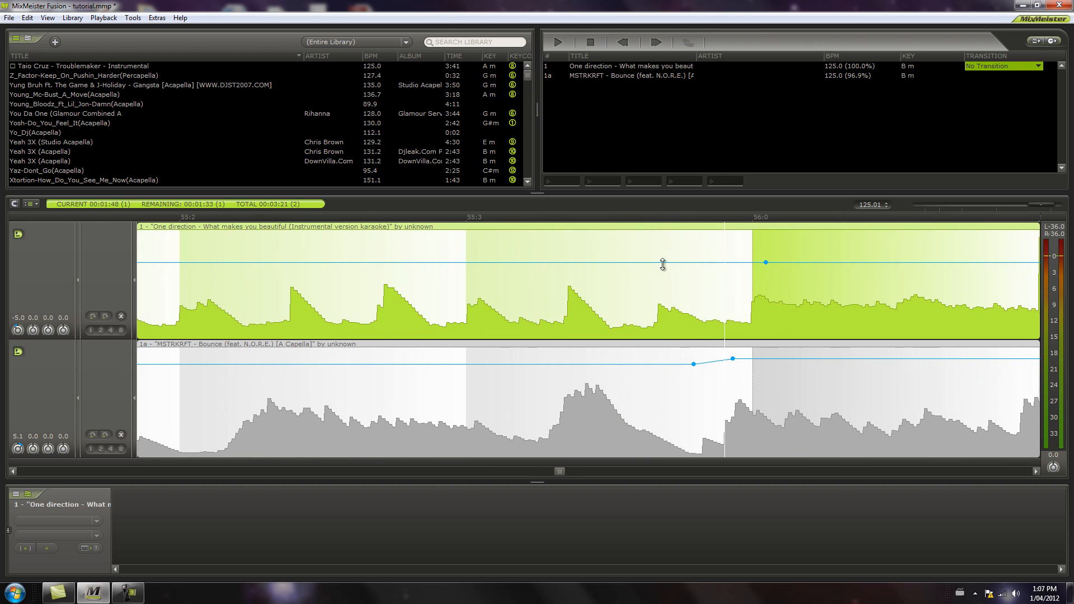
click(676, 261)
right_click(678, 262)
click(684, 268)
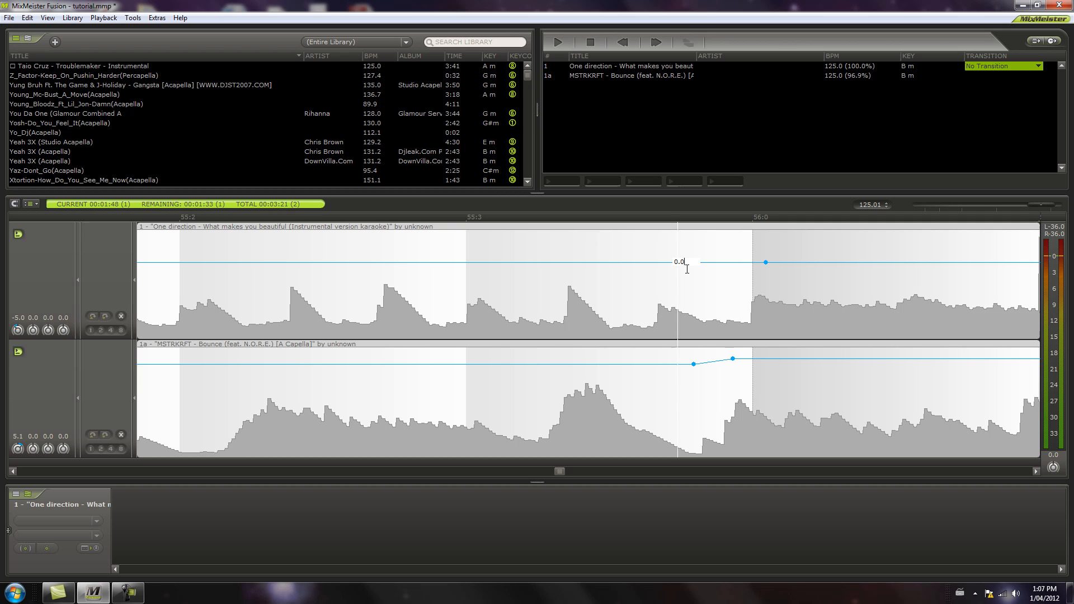
key(Return)
click(685, 268)
Play both tracks from just after 55:0 through the volume changes at 56:0, and stop
scroll(685, 269, down, 2)
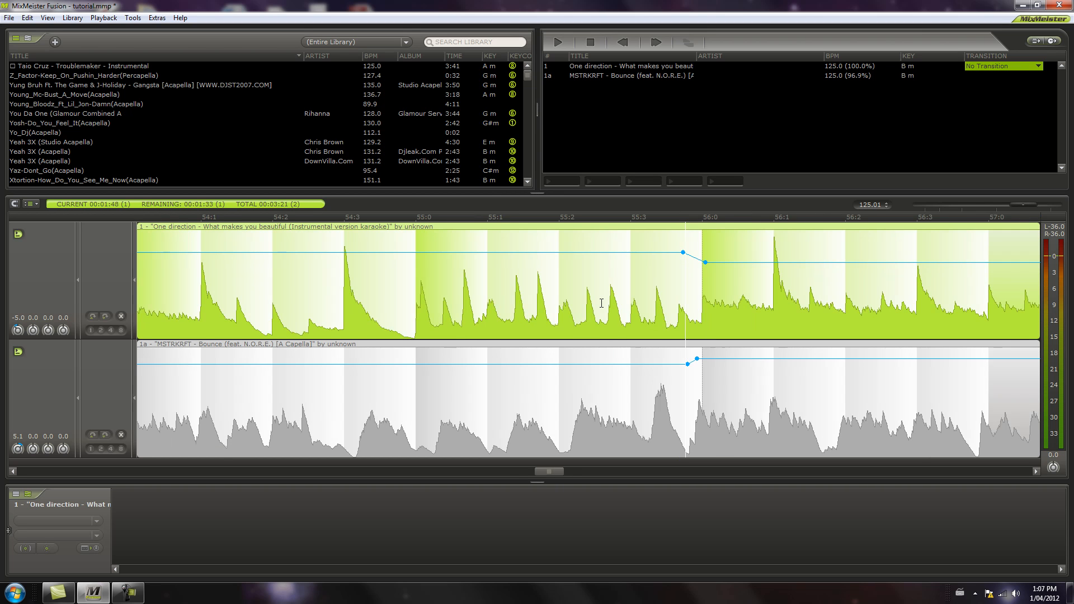
scroll(464, 288, down, 2)
scroll(529, 255, up, 2)
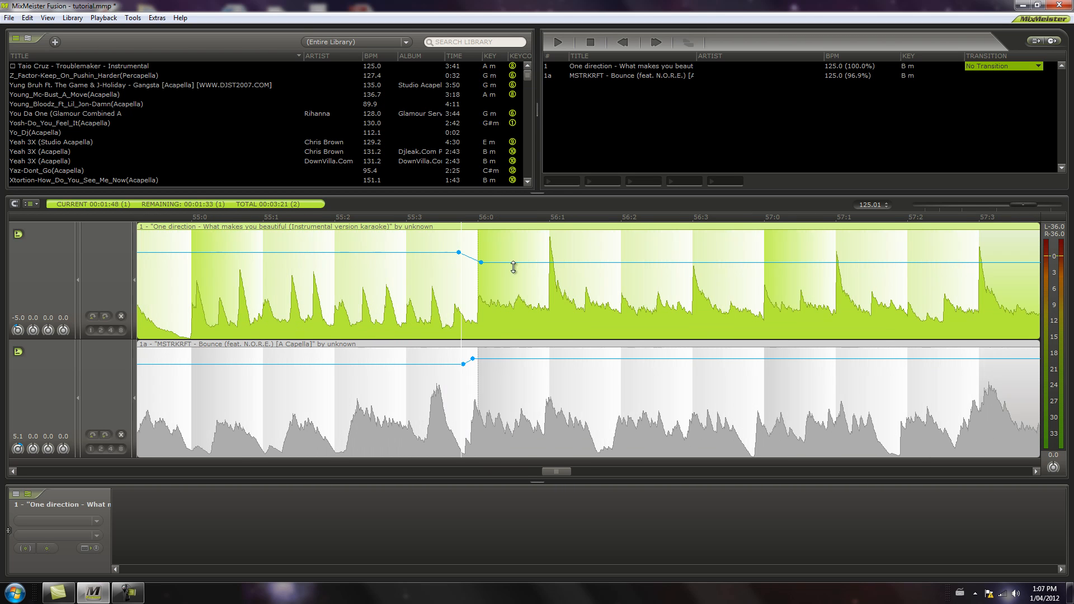
scroll(462, 364, up, 1)
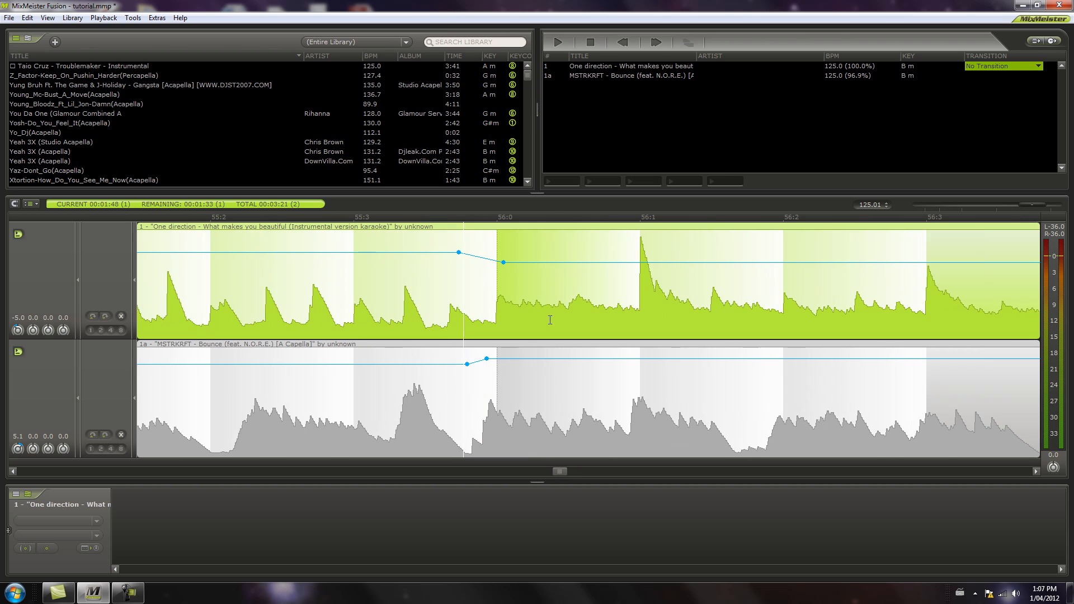
scroll(459, 416, down, 2)
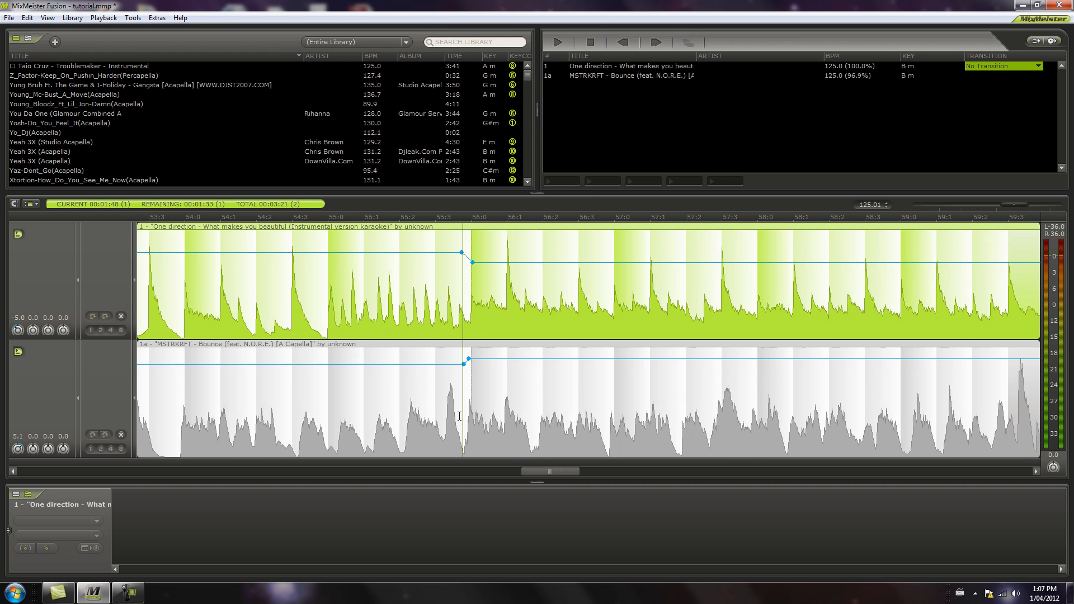
click(344, 288)
key(space)
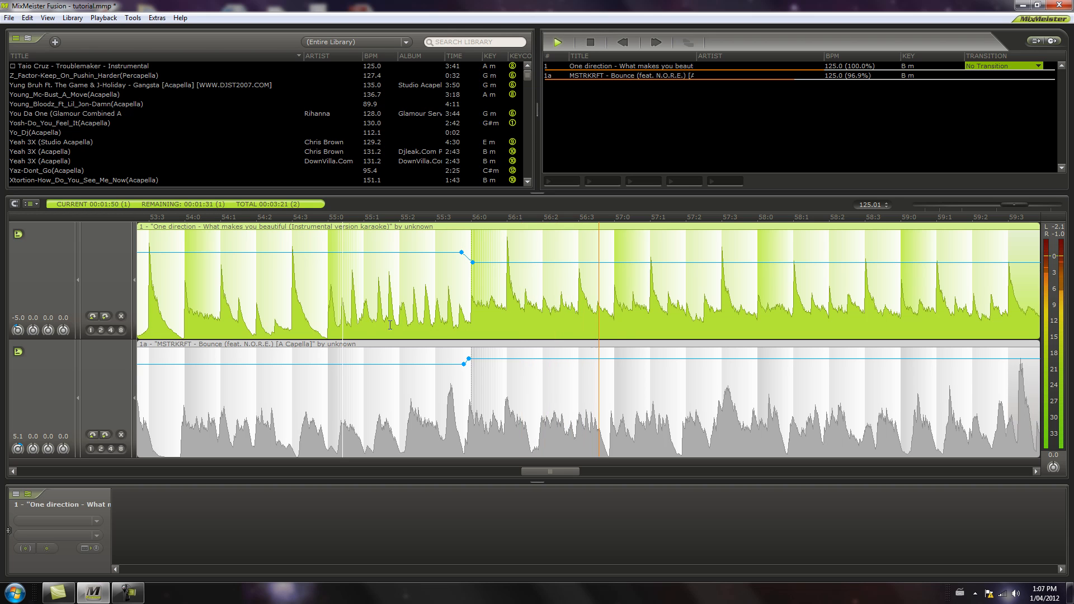
scroll(428, 374, up, 1)
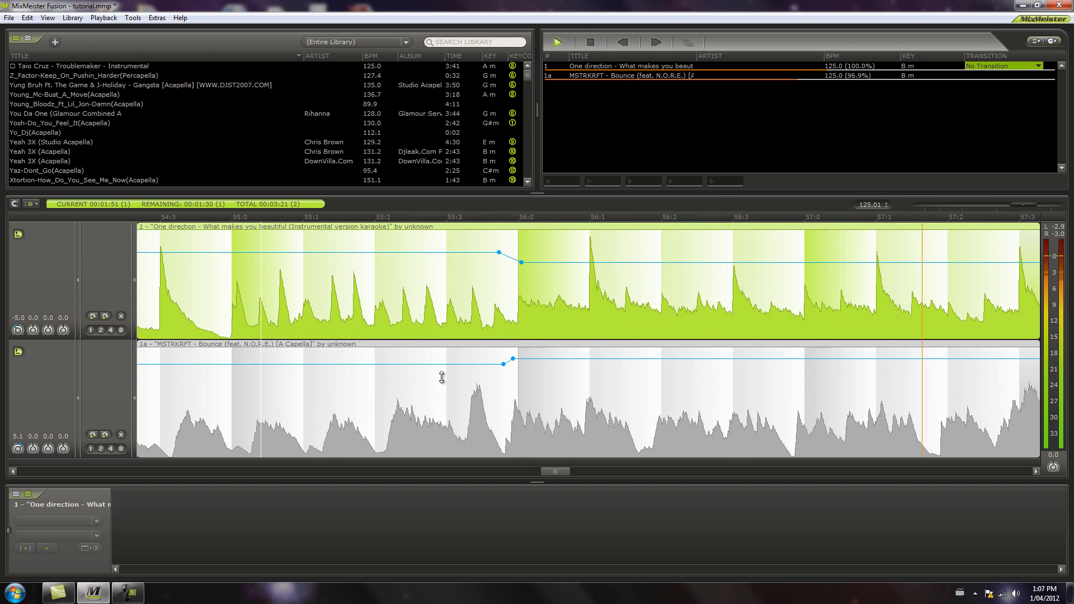
click(586, 48)
Move the instrumental's second volume point to just before 56:1 and raise it to about -2 dB
scroll(526, 264, up, 2)
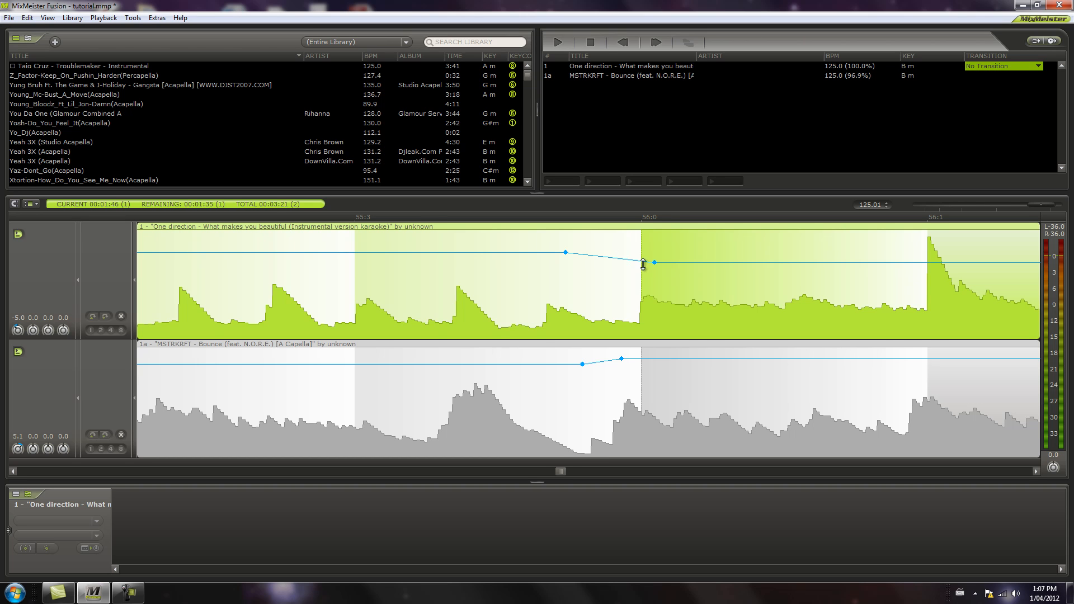
scroll(643, 265, down, 1)
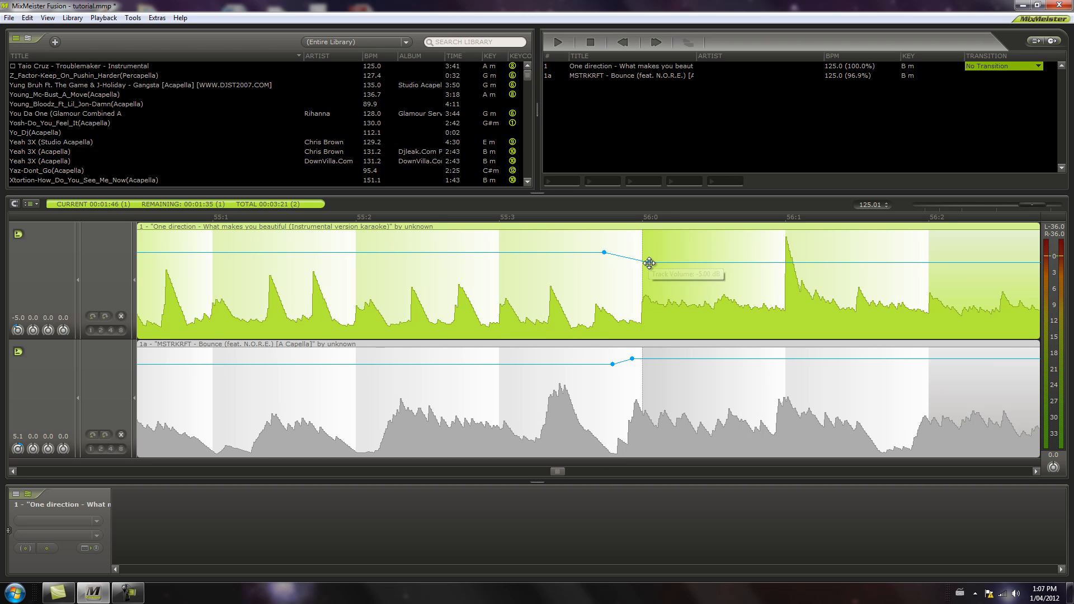
drag(649, 263, 761, 258)
right_click(762, 258)
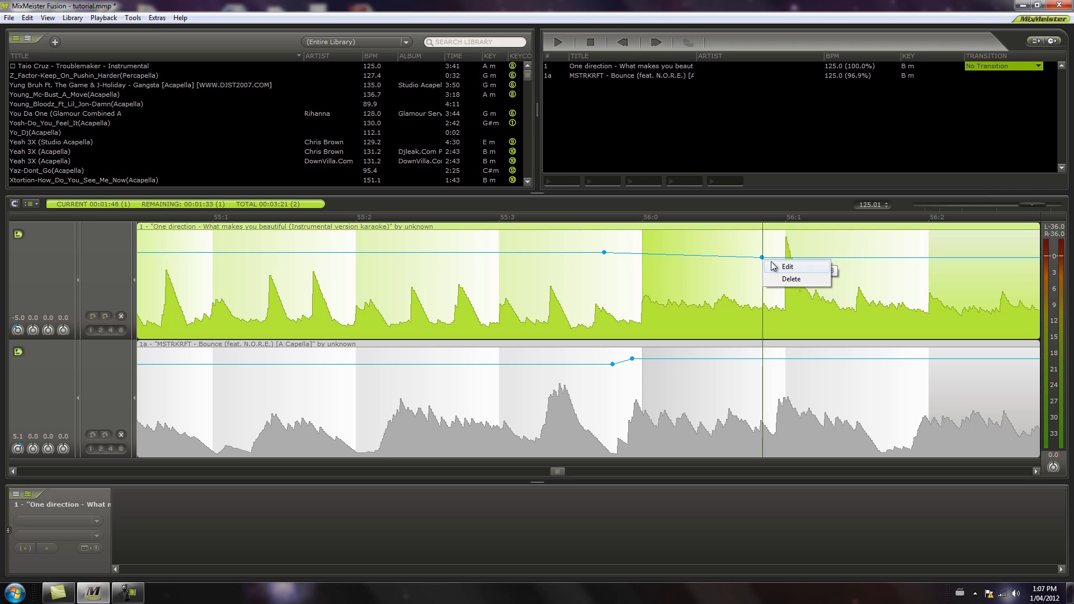
click(736, 257)
right_click(762, 258)
click(744, 262)
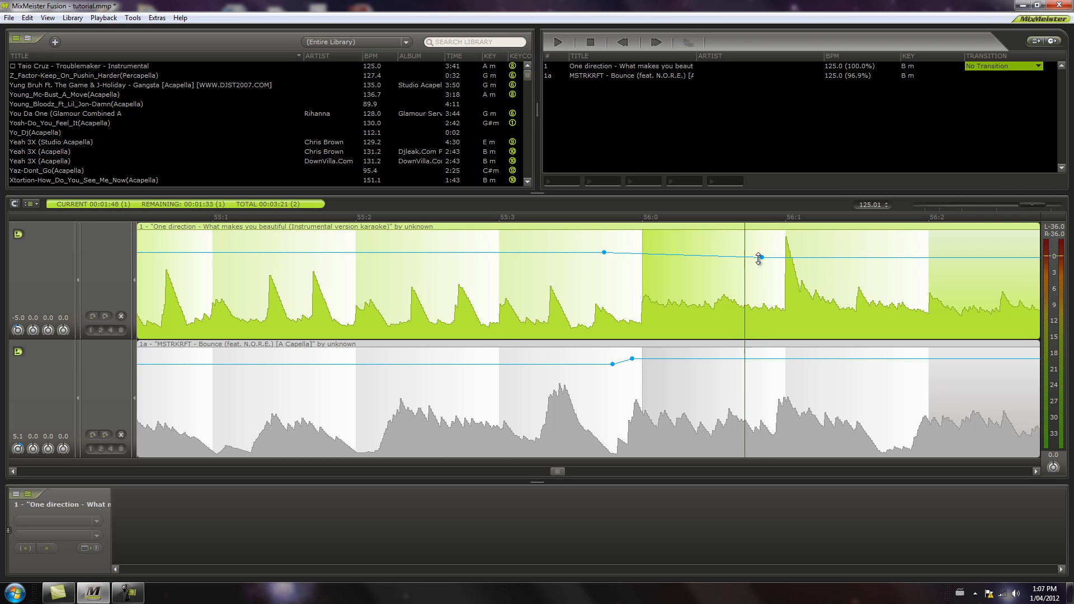
Play both tracks from just after 55:3 to check the instrumental's more gradual volume drop, and stop
click(509, 264)
key(space)
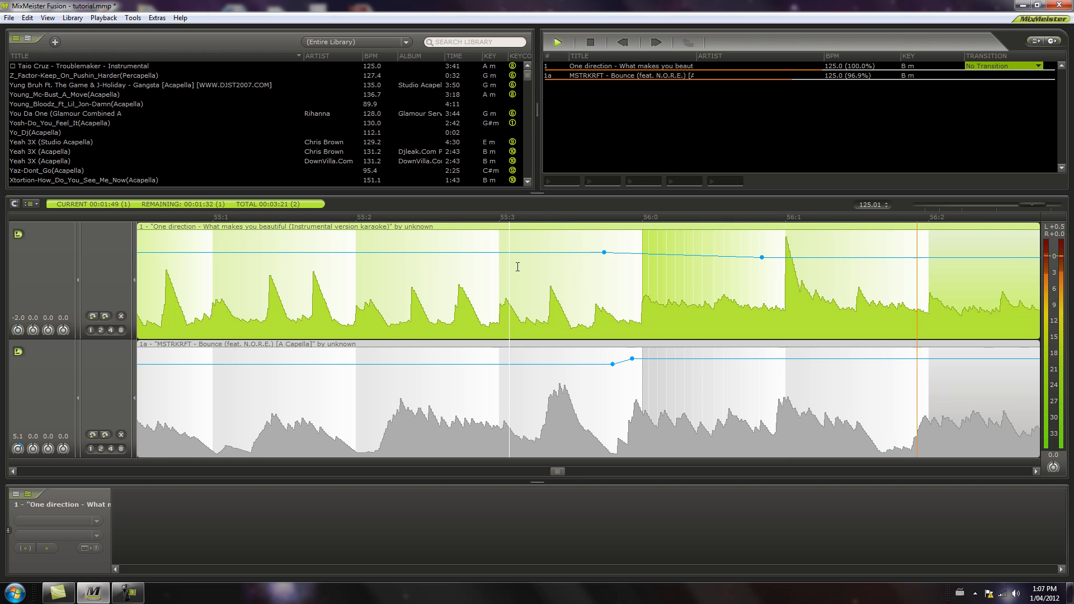
scroll(518, 266, down, 2)
scroll(513, 271, down, 2)
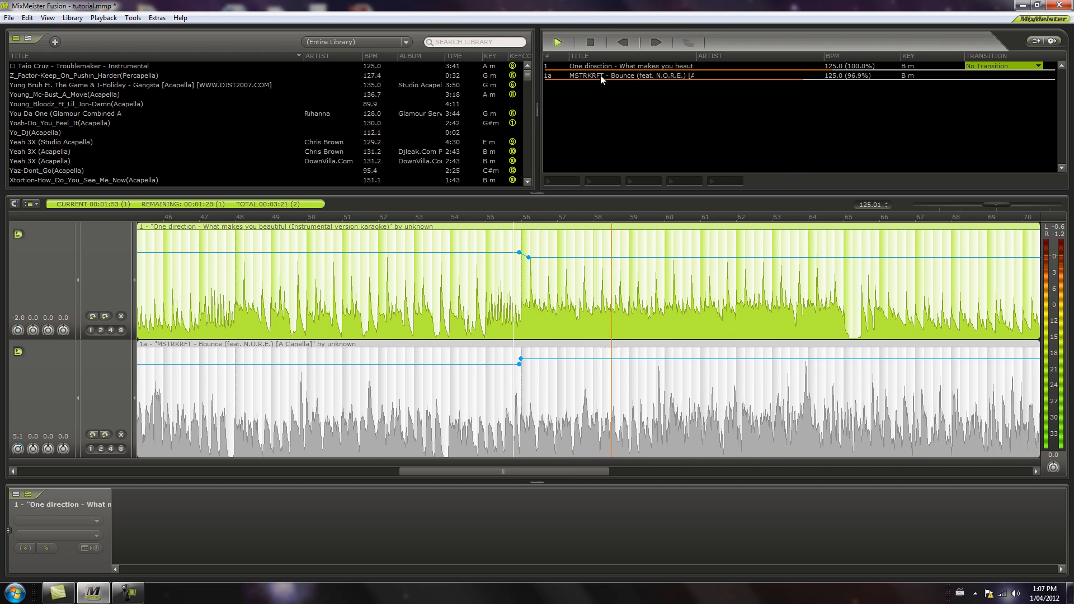
click(590, 42)
Set the acapella's volume point just before 56:0 to 7.00 dB, play both tracks across it, and stop
scroll(407, 293, up, 2)
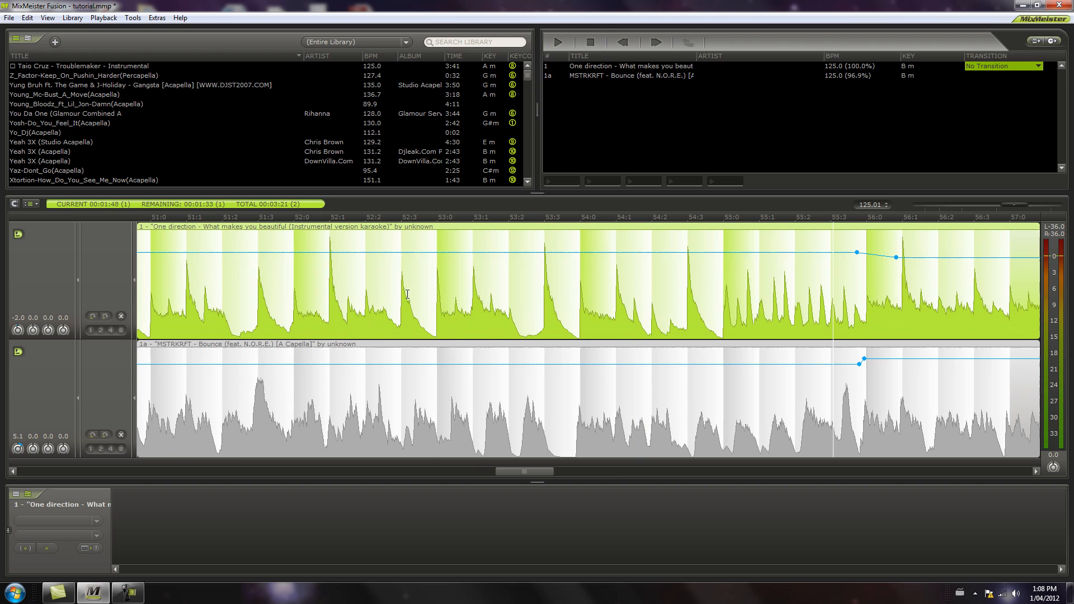
double_click(864, 358)
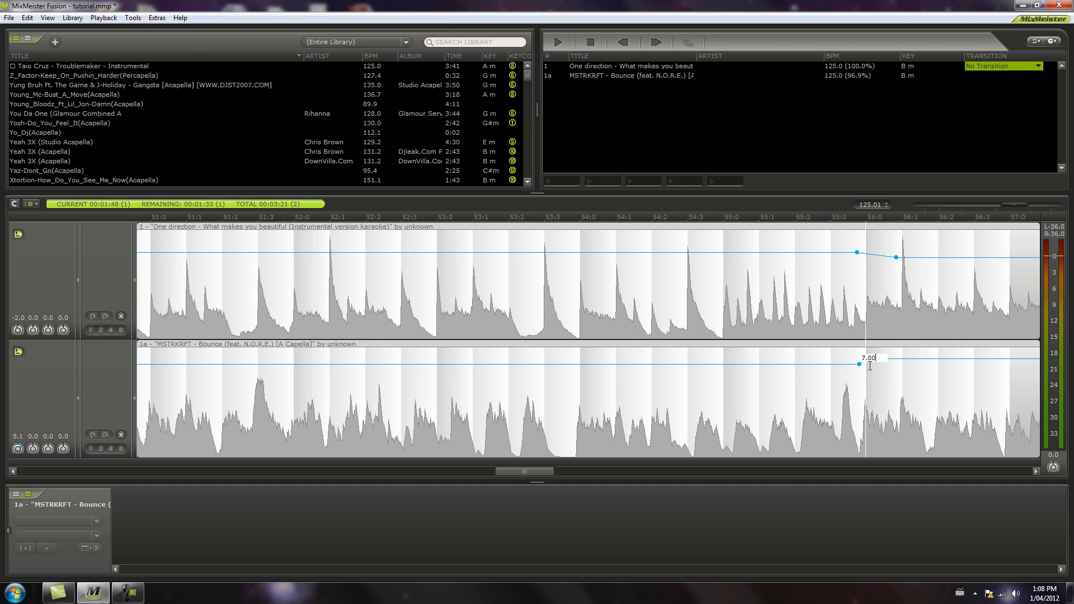
key(Return)
click(819, 370)
key(space)
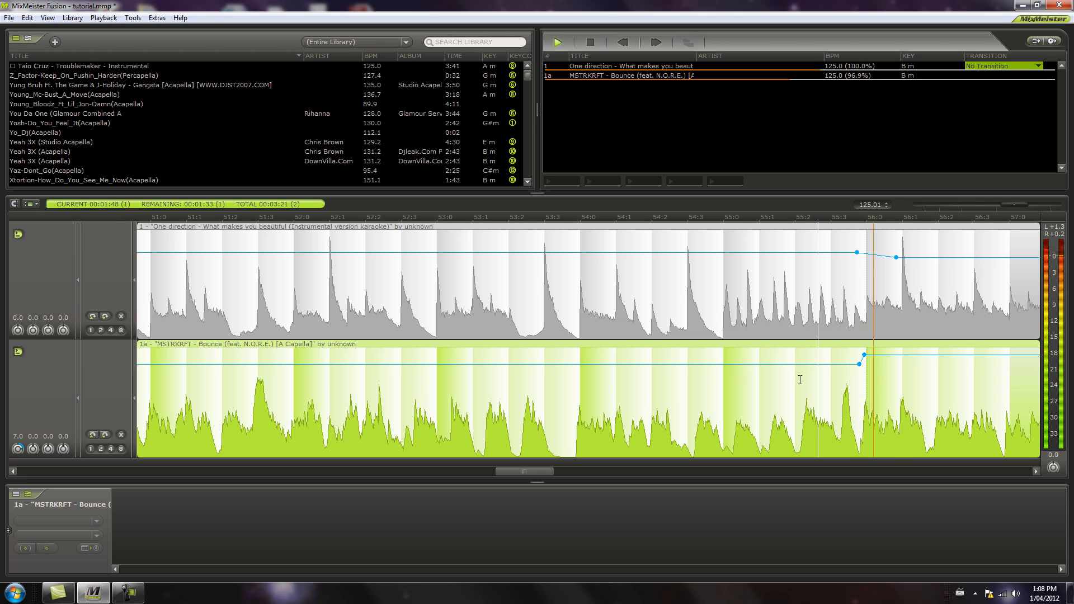
key(space)
Set the acapella's volume point just before 56:0 to 5.5 dB, play both tracks across it, and stop
click(866, 355)
double_click(865, 355)
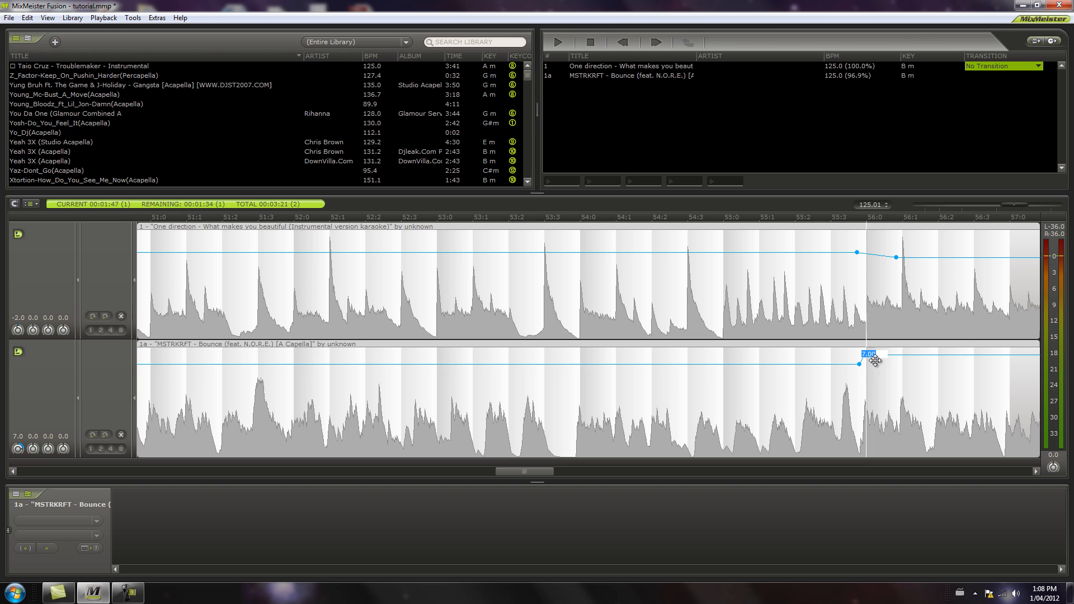
key(Return)
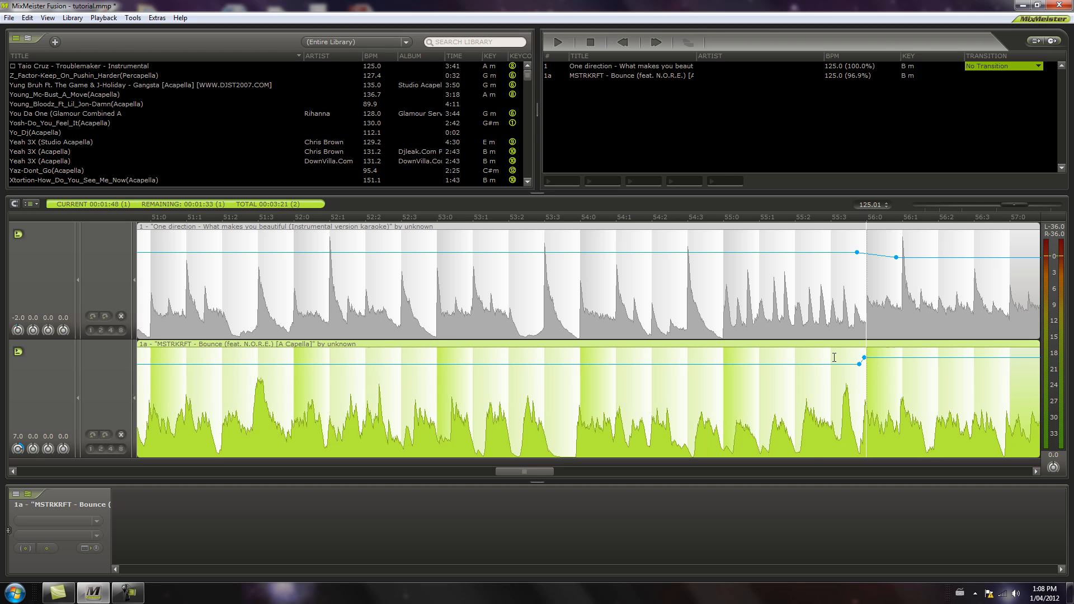
key(space)
drag(516, 471, 543, 472)
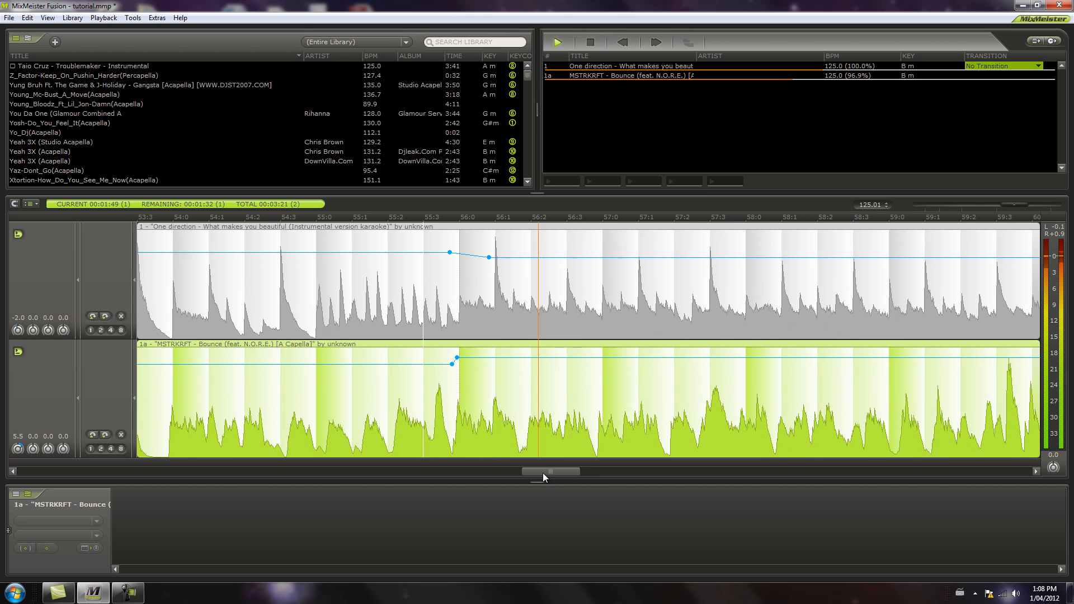
click(590, 43)
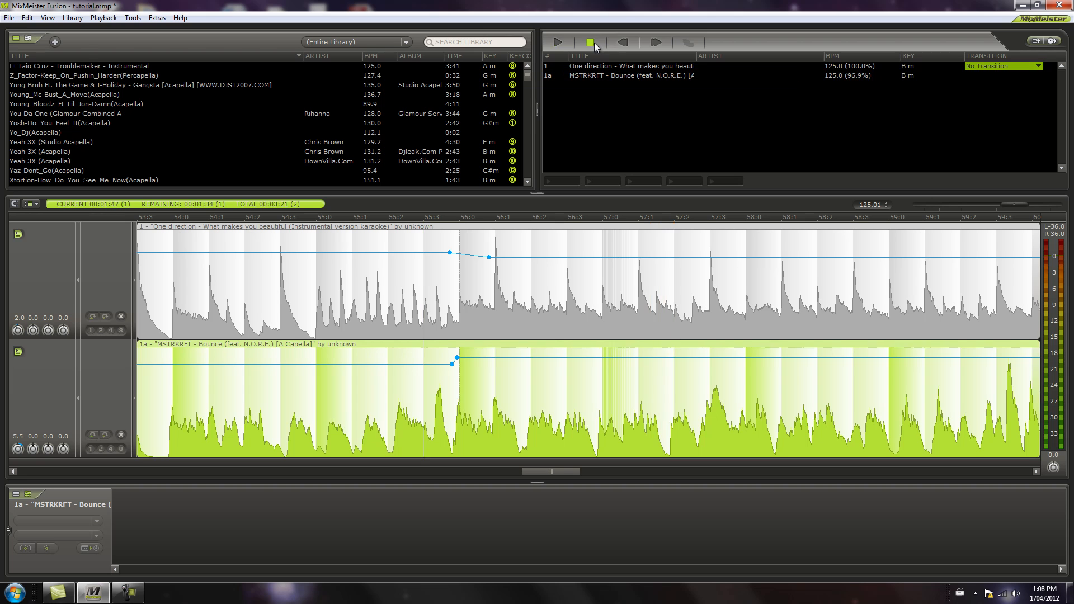
Move the acapella's raised volume point to just after 56:0 for a more gradual rise, and set it to 5.5 dB
scroll(569, 369, up, 2)
drag(689, 357, 736, 357)
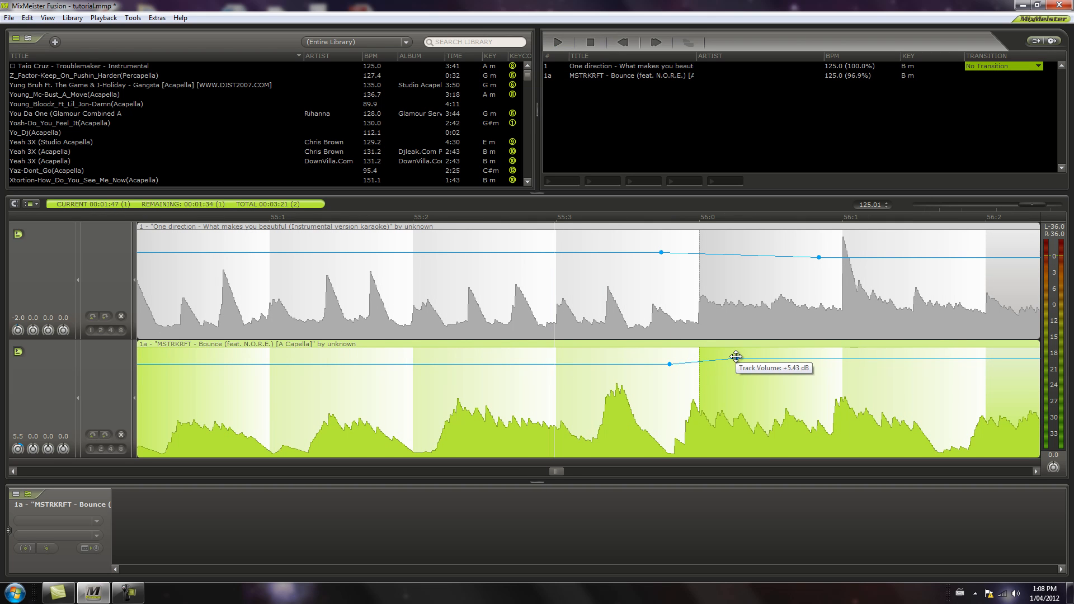
right_click(735, 357)
click(758, 367)
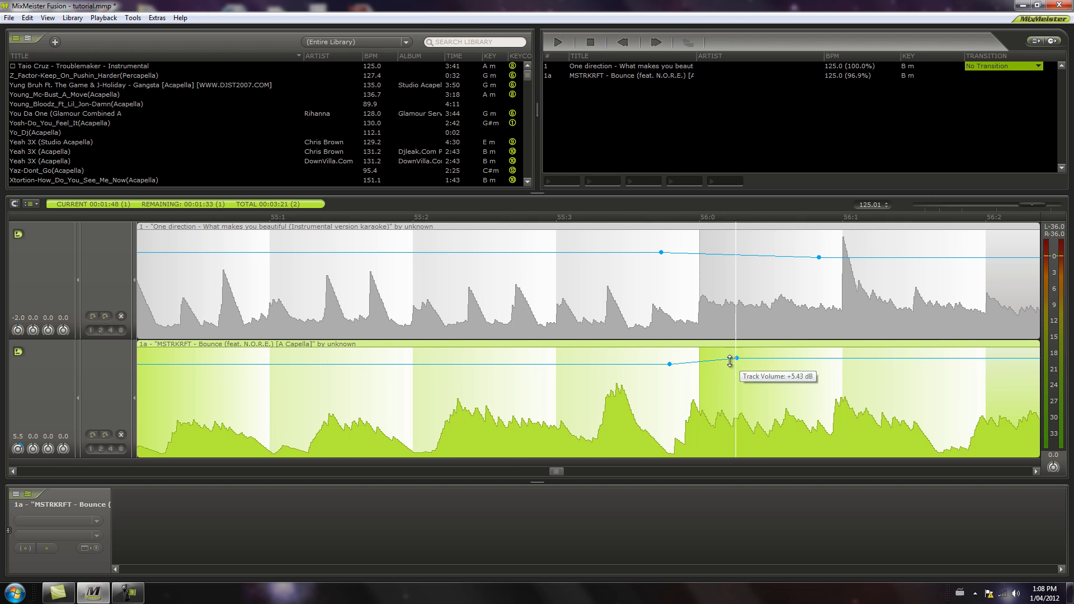
right_click(733, 358)
click(748, 365)
text(6)
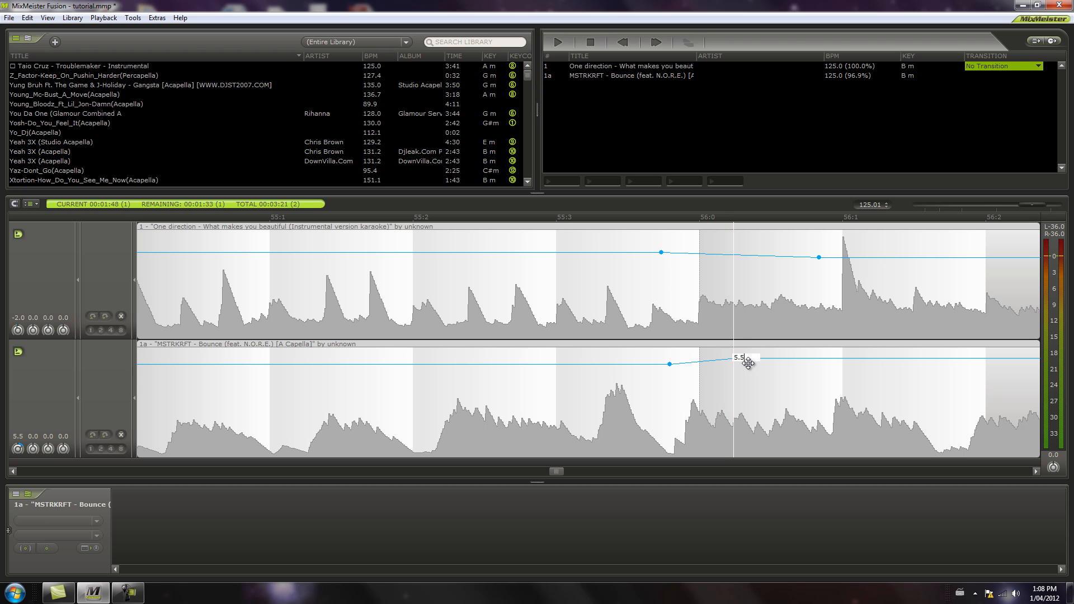
key(Return)
Play both tracks through the volume changes around 56:0, stop, and review the arrangement from its beginning
key(space)
scroll(580, 358, down, 5)
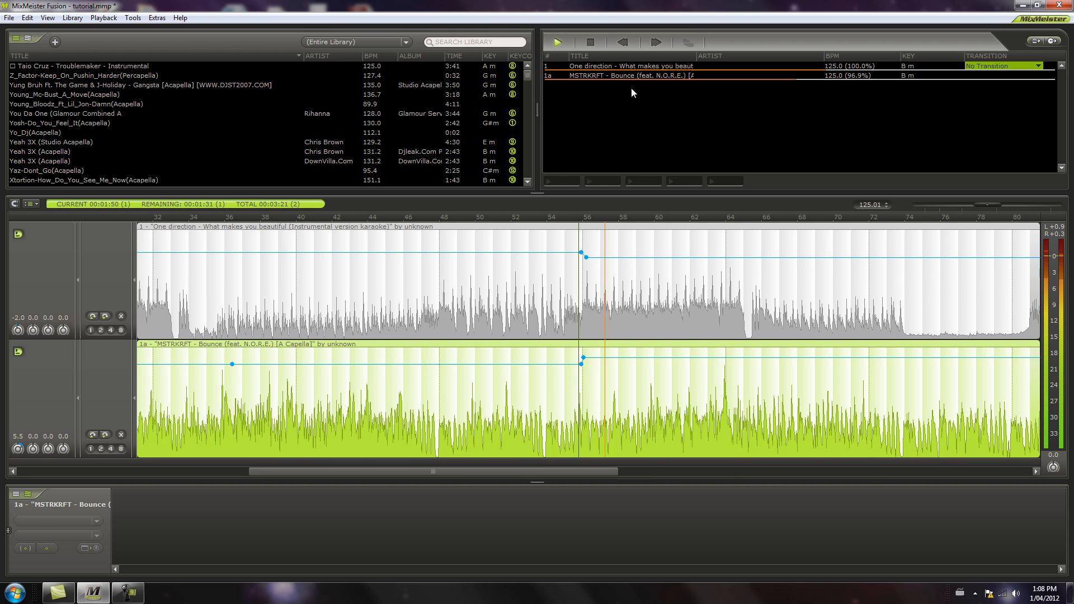
click(596, 48)
click(535, 287)
scroll(535, 287, down, 3)
scroll(476, 458, up, 2)
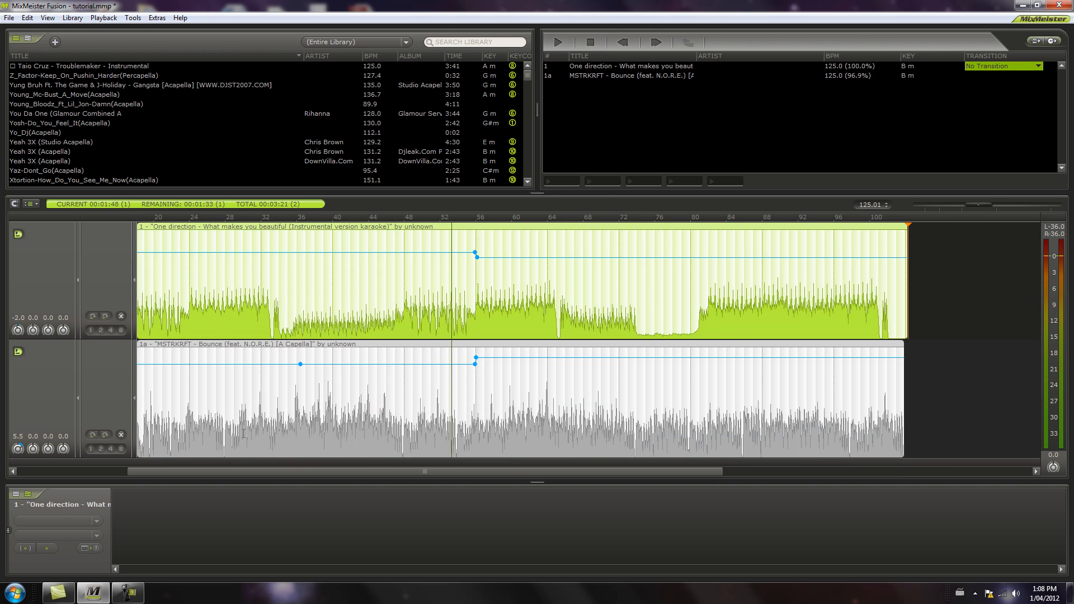
scroll(130, 441, left, 5)
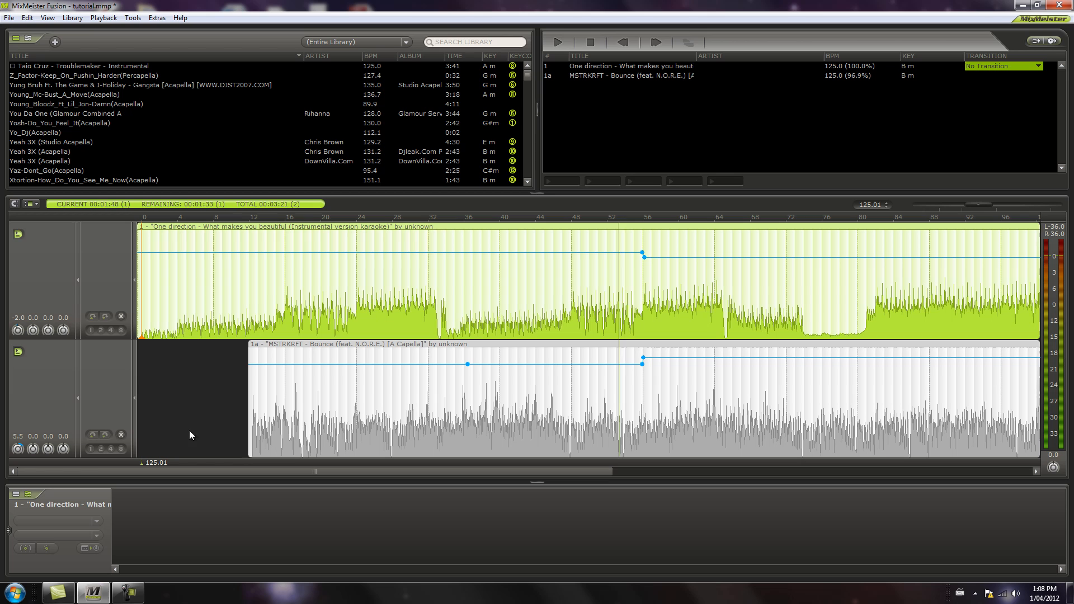
click(564, 358)
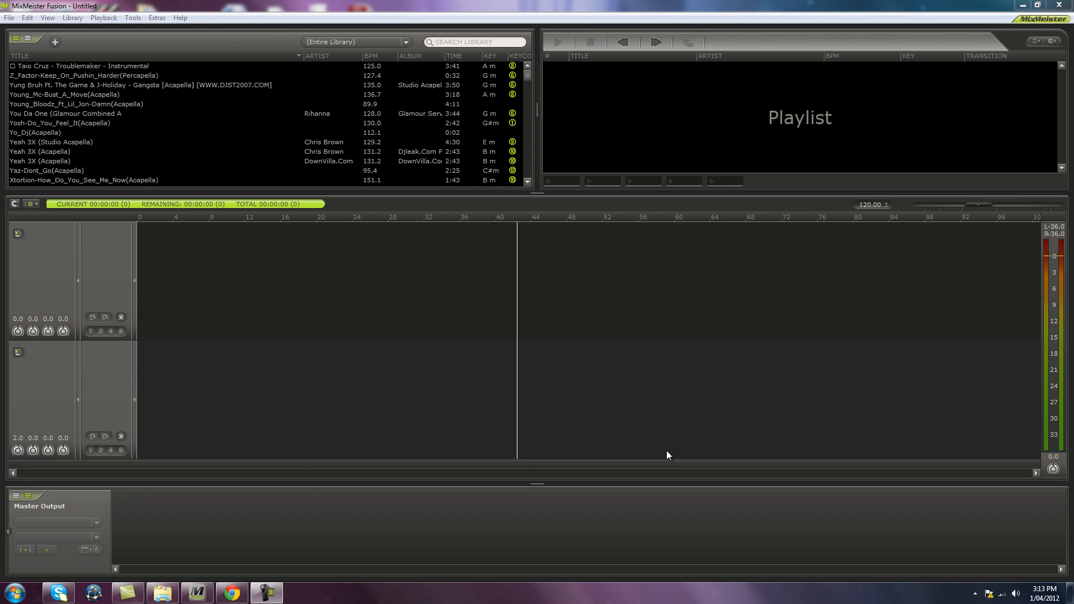
Switch to Chrome and search YouTube for "i like how it feels instrumental"
click(229, 594)
scroll(68, 241, down, 8)
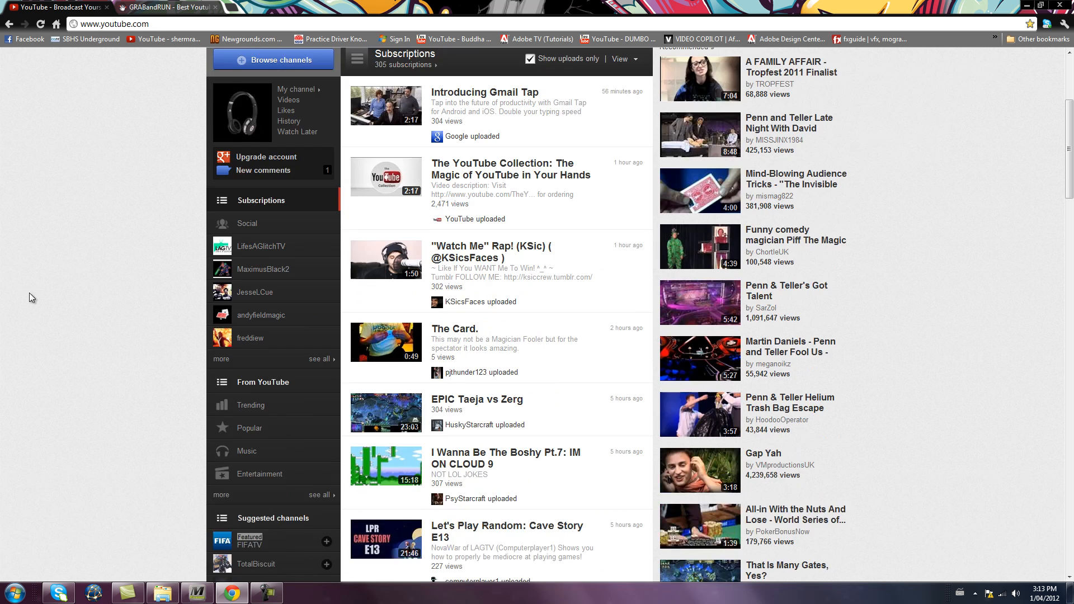
scroll(103, 371, down, 8)
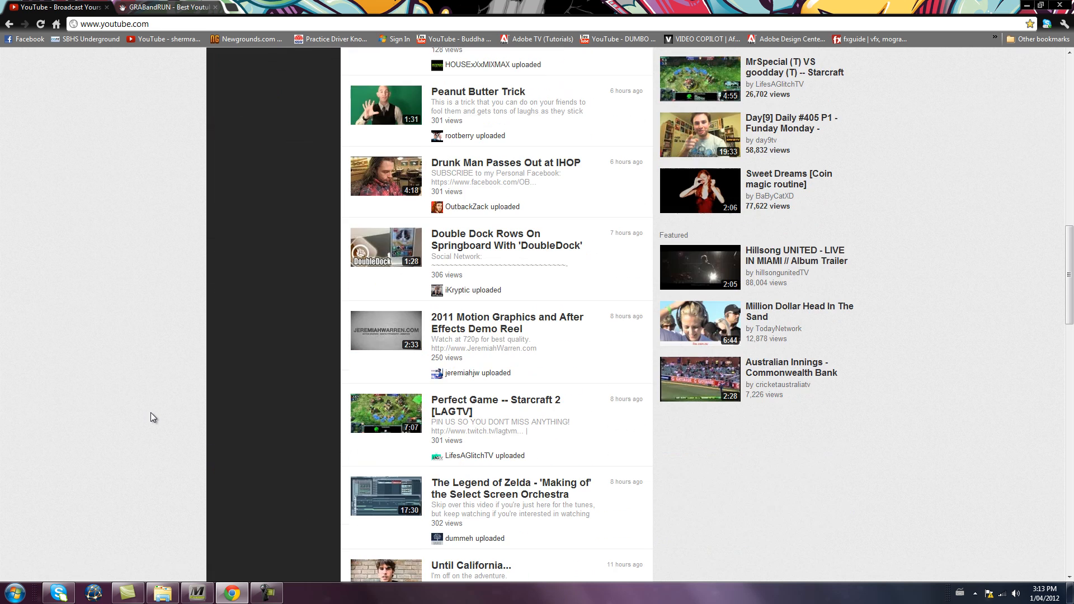
scroll(342, 407, up, 16)
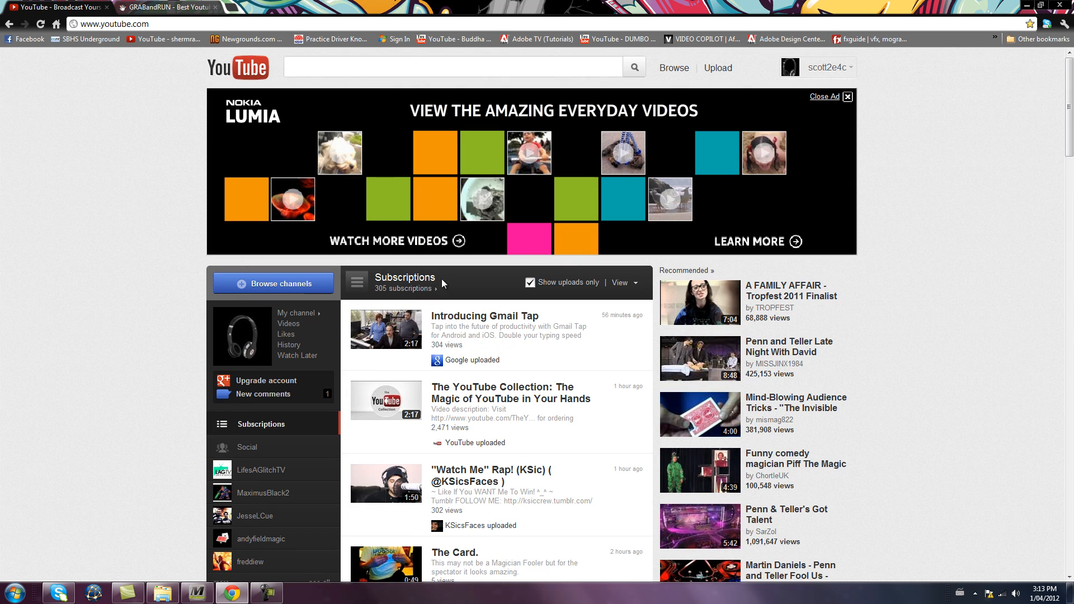
click(340, 74)
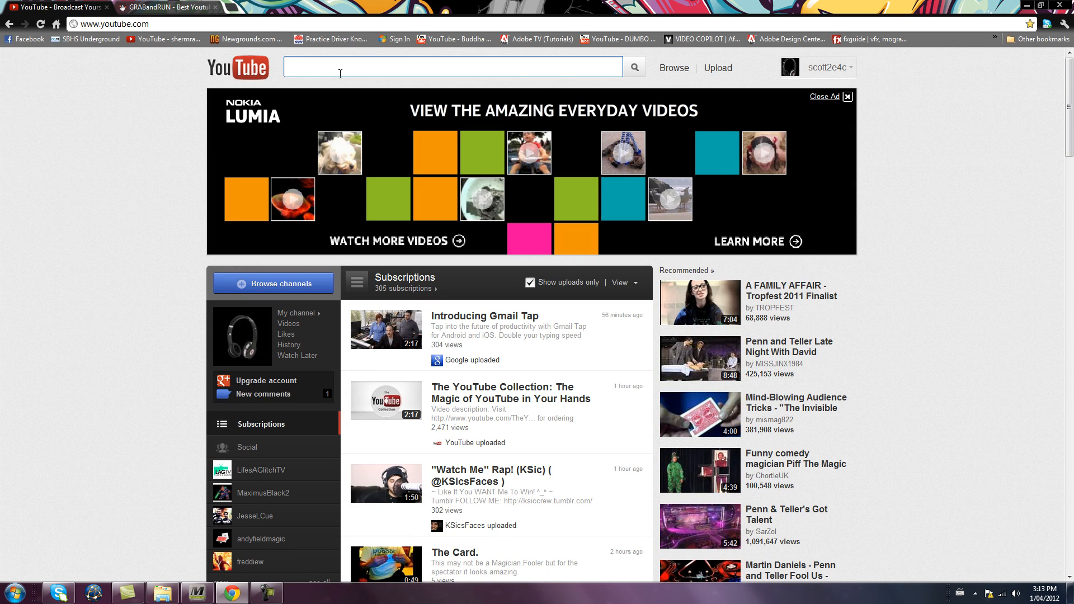
text(i like how it feels )
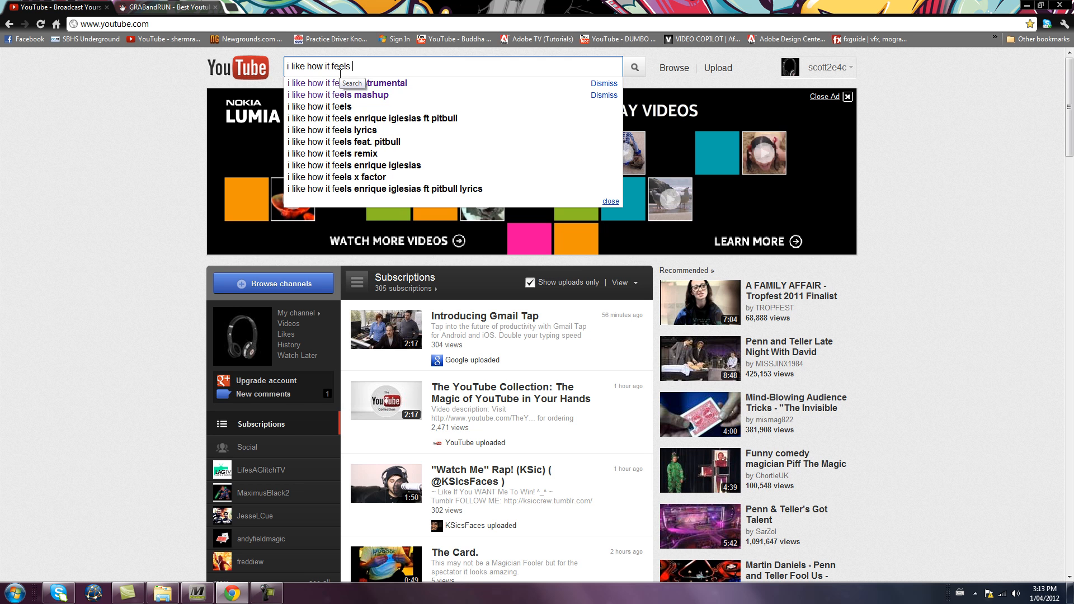
text(instrumental)
key(Return)
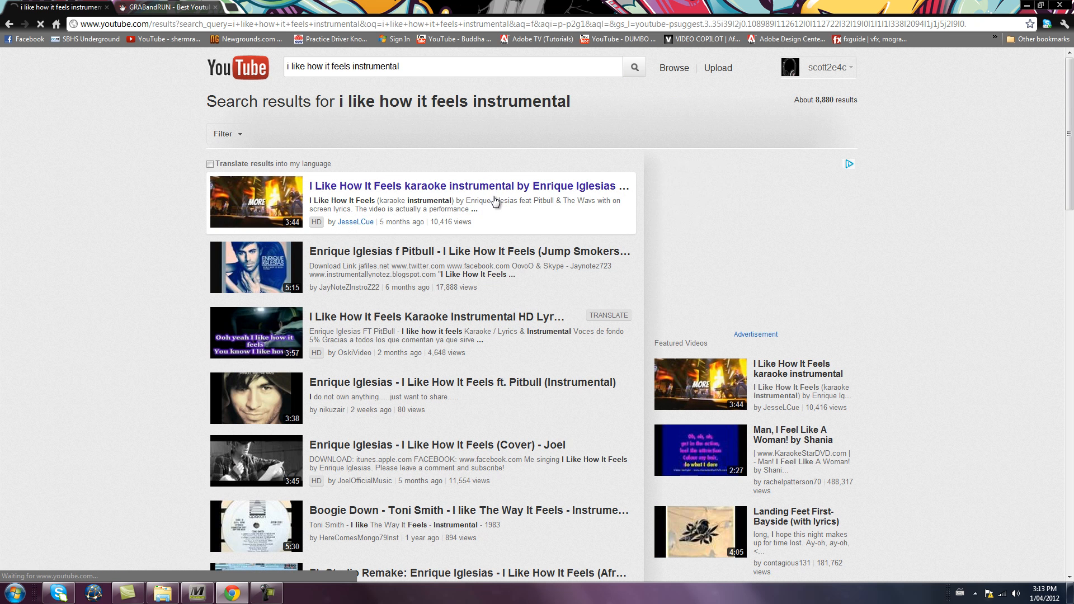
Open the "I Like How It Feels karaoke instrumental" video, listen from a little over a minute in, and pause it
click(494, 202)
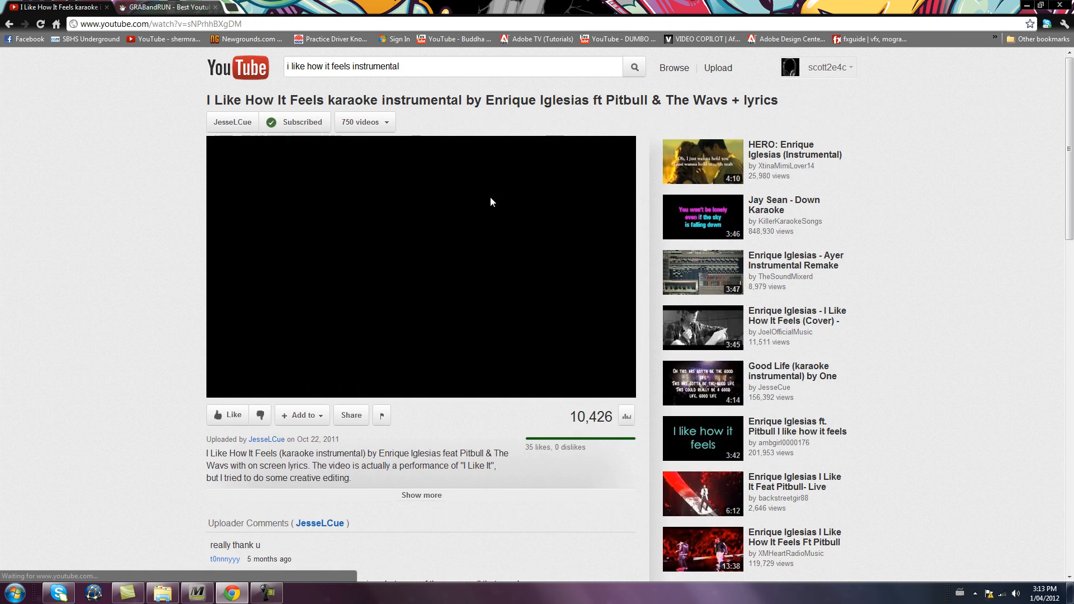
click(342, 380)
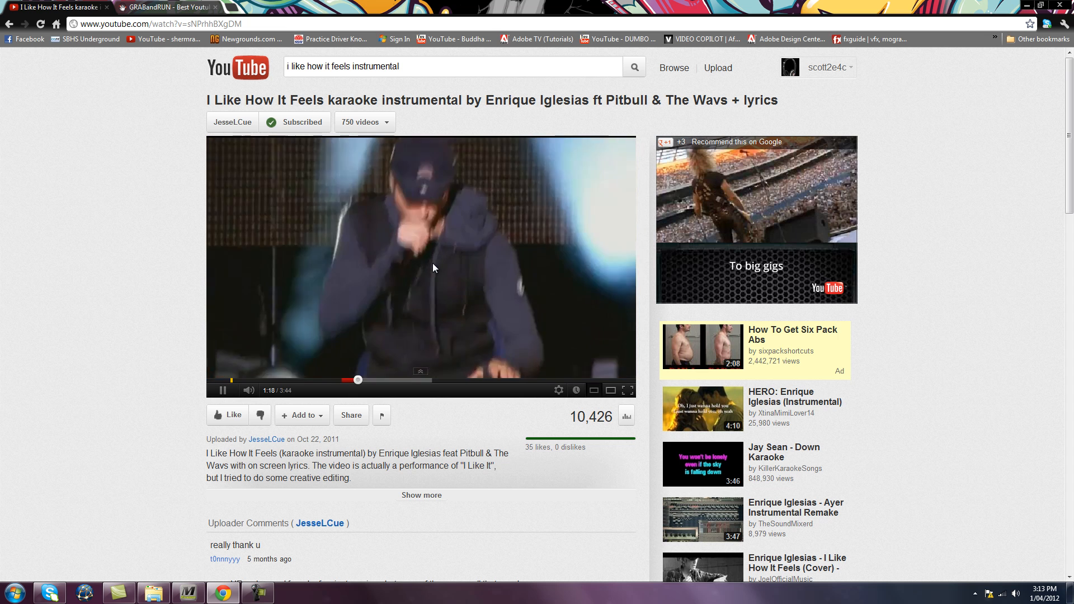
click(393, 260)
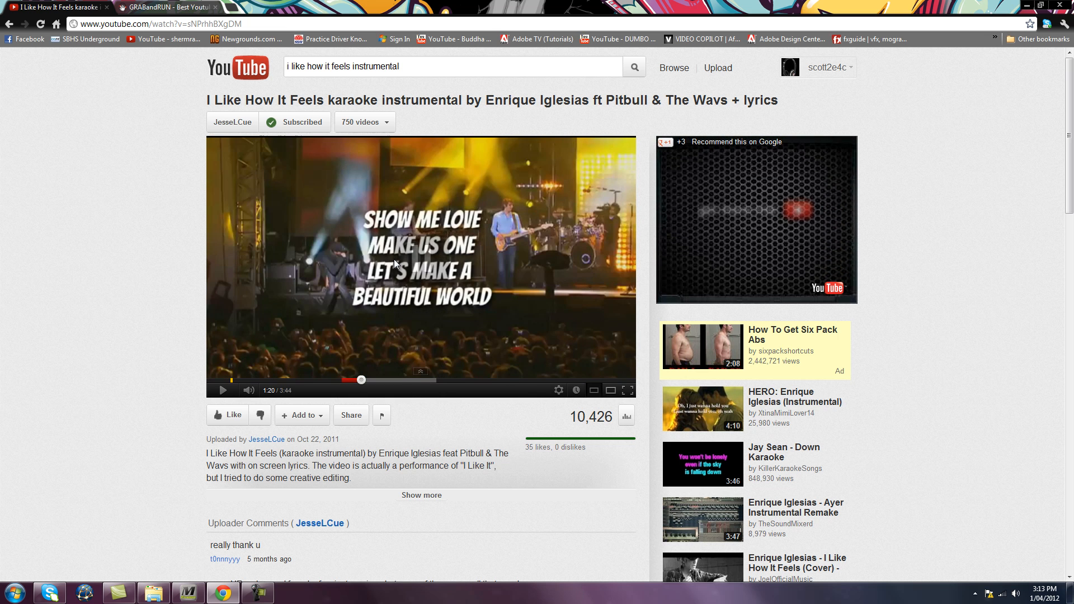
Search YouTube for "lady ga ga born this way acapella"
click(412, 63)
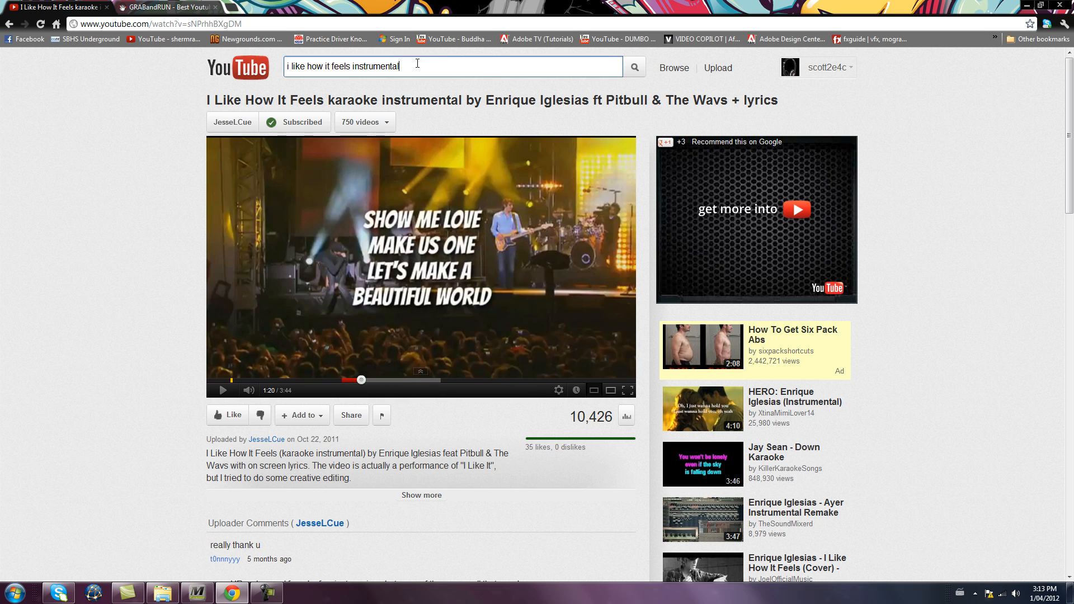
key(ctrl+a)
key(BackSpace)
text(lady )
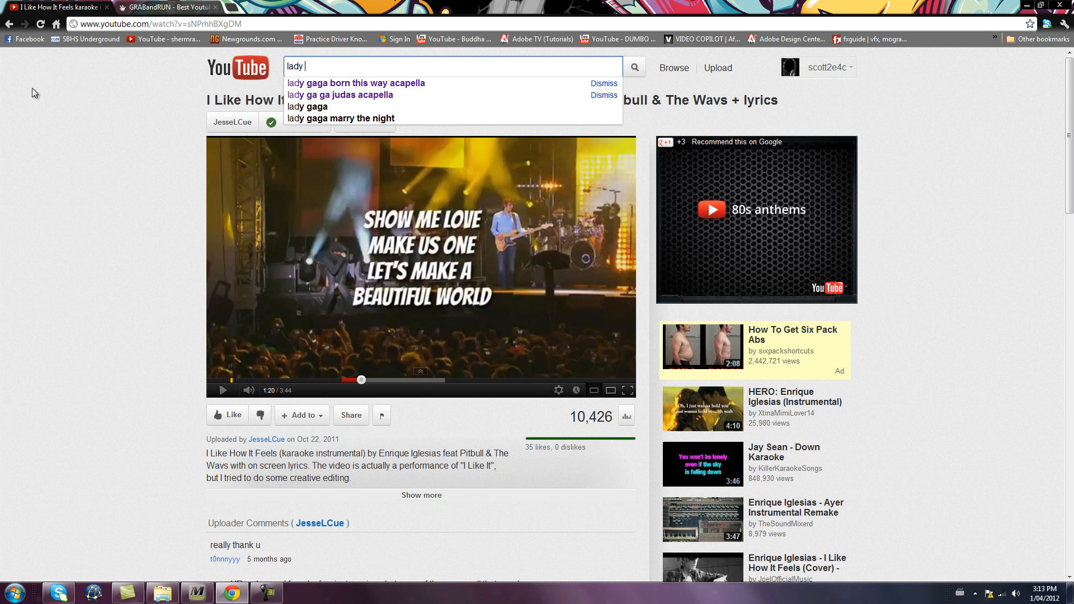
text(ga ga born this way acapella)
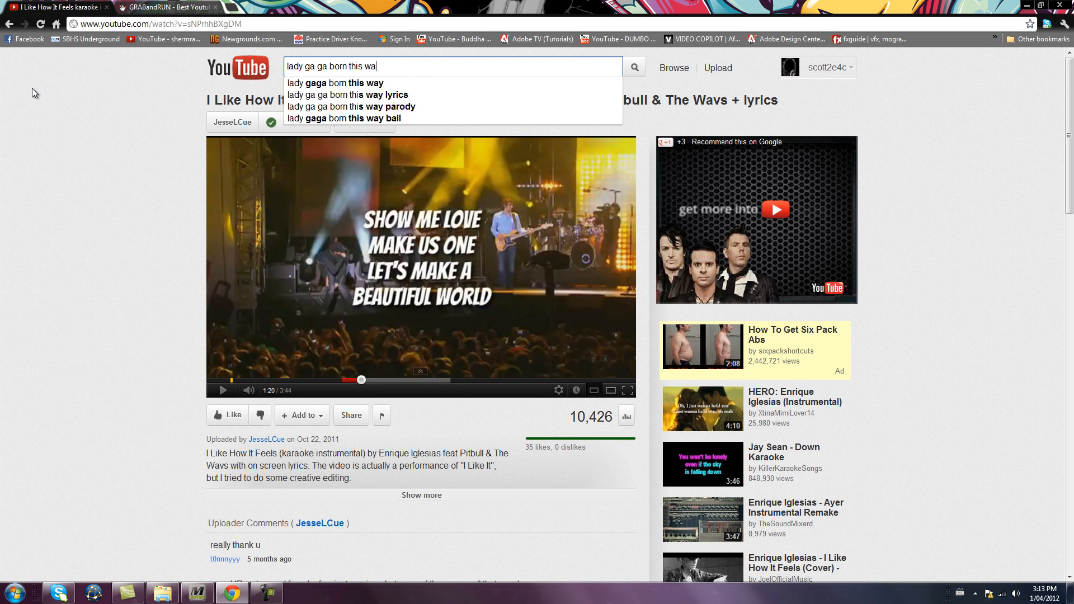
key(Return)
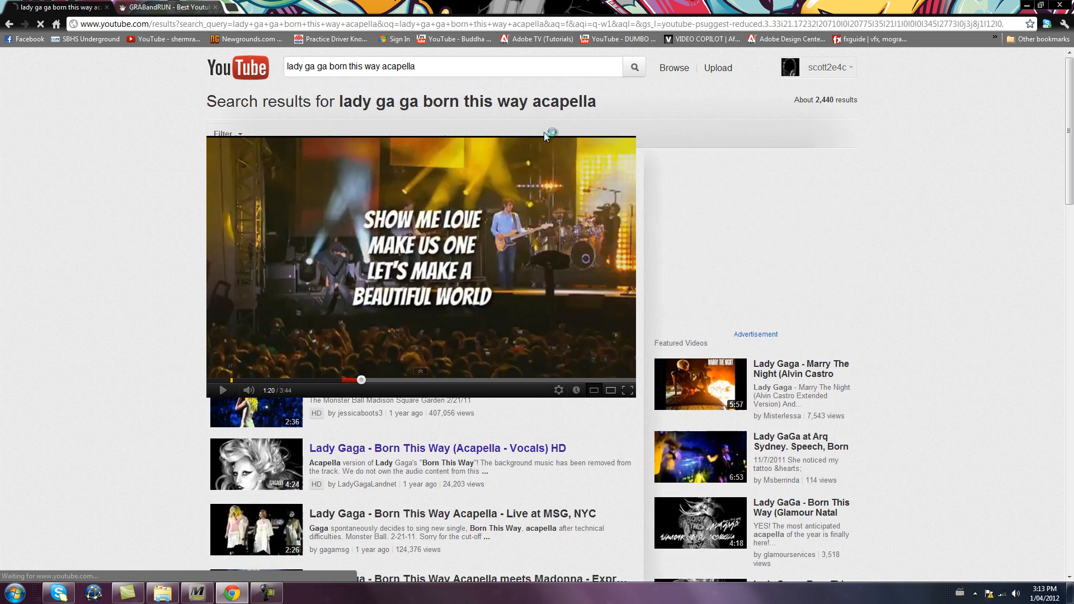
Open "Lady Gaga - Born This Way (Acapella - Vocals) HD", skip past the first half minute, dismiss the overlay ad, and pause
click(516, 453)
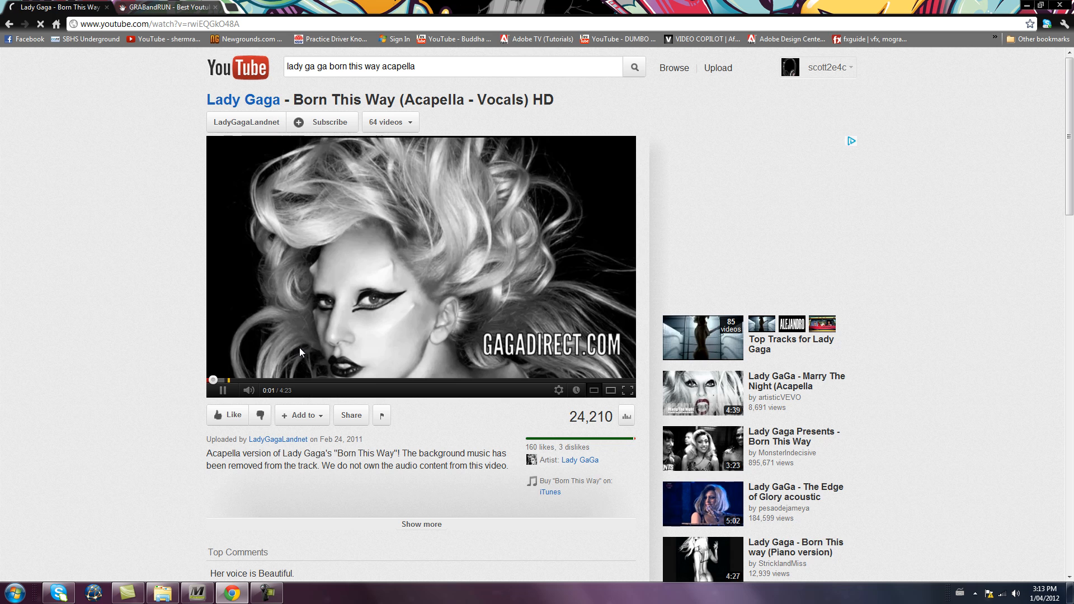
click(265, 381)
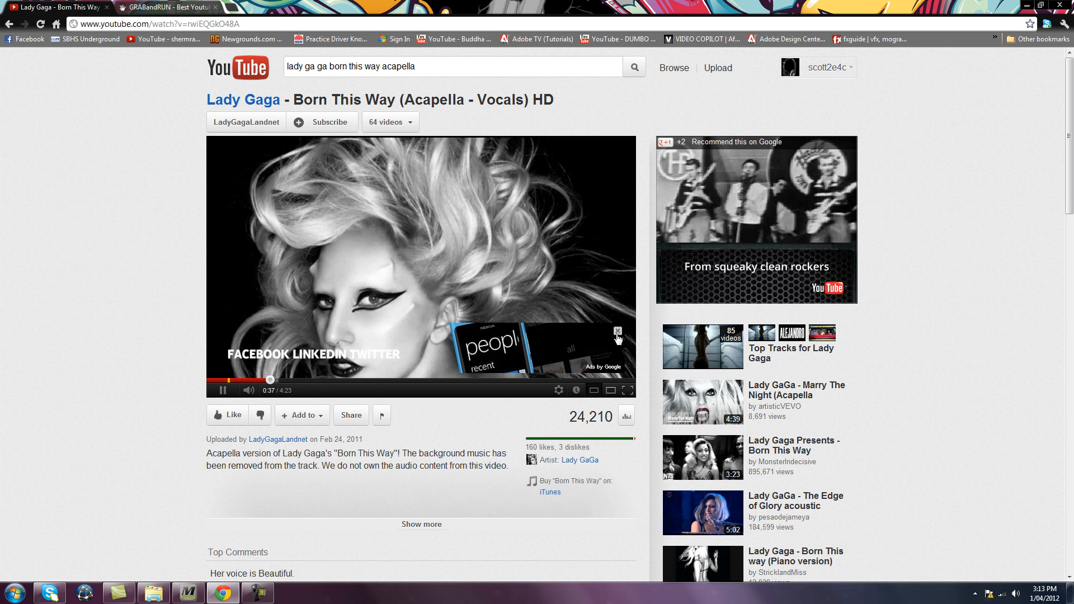
click(617, 333)
click(333, 230)
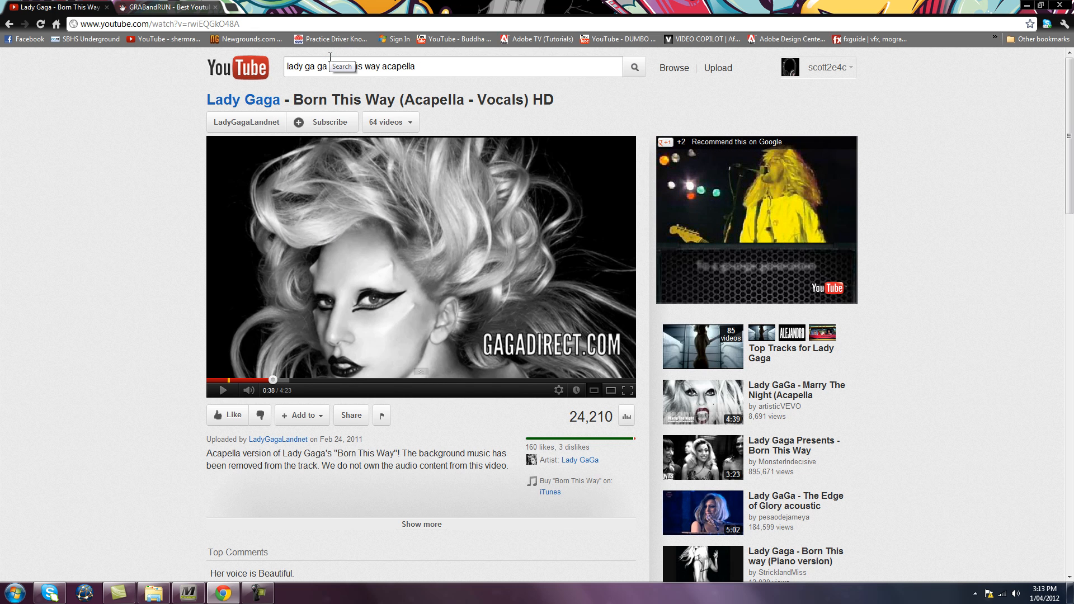
View the GRABandRUN YouTube-to-MP3 converter page, and return to the Lady Gaga acapella video
click(172, 6)
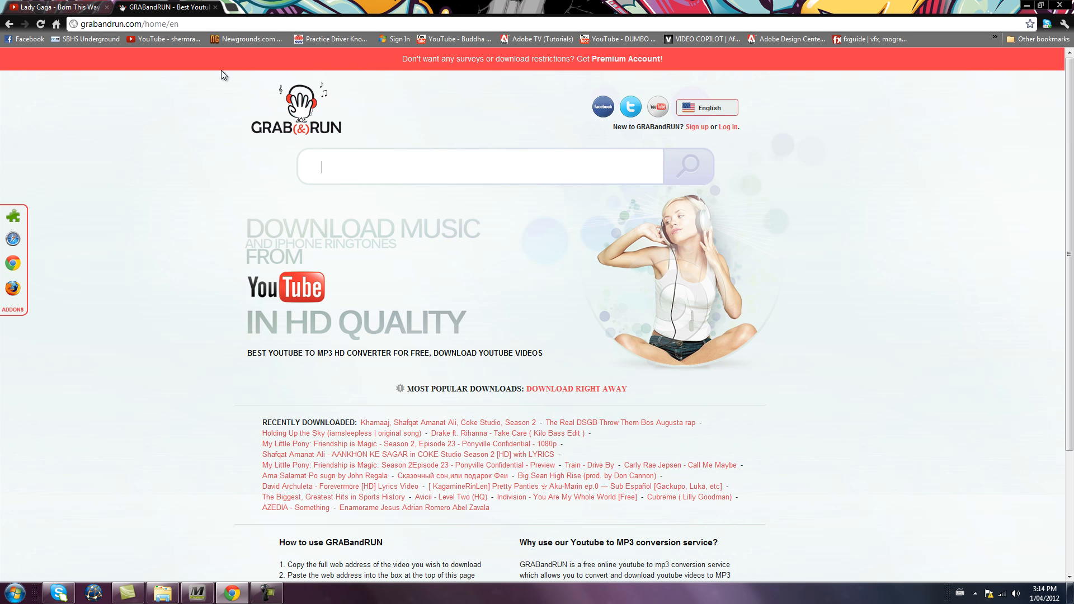
click(56, 7)
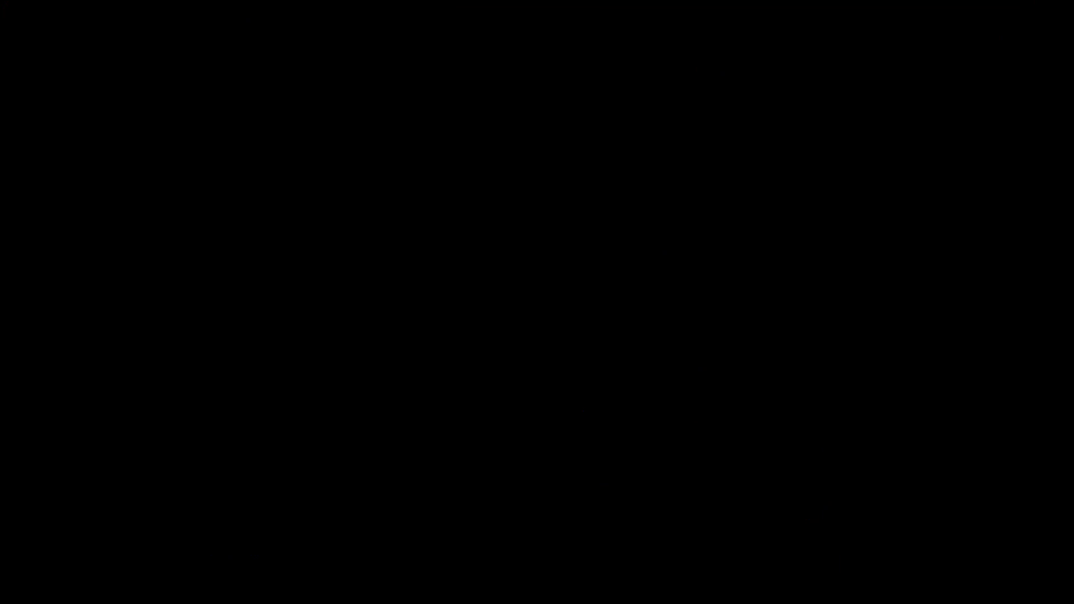